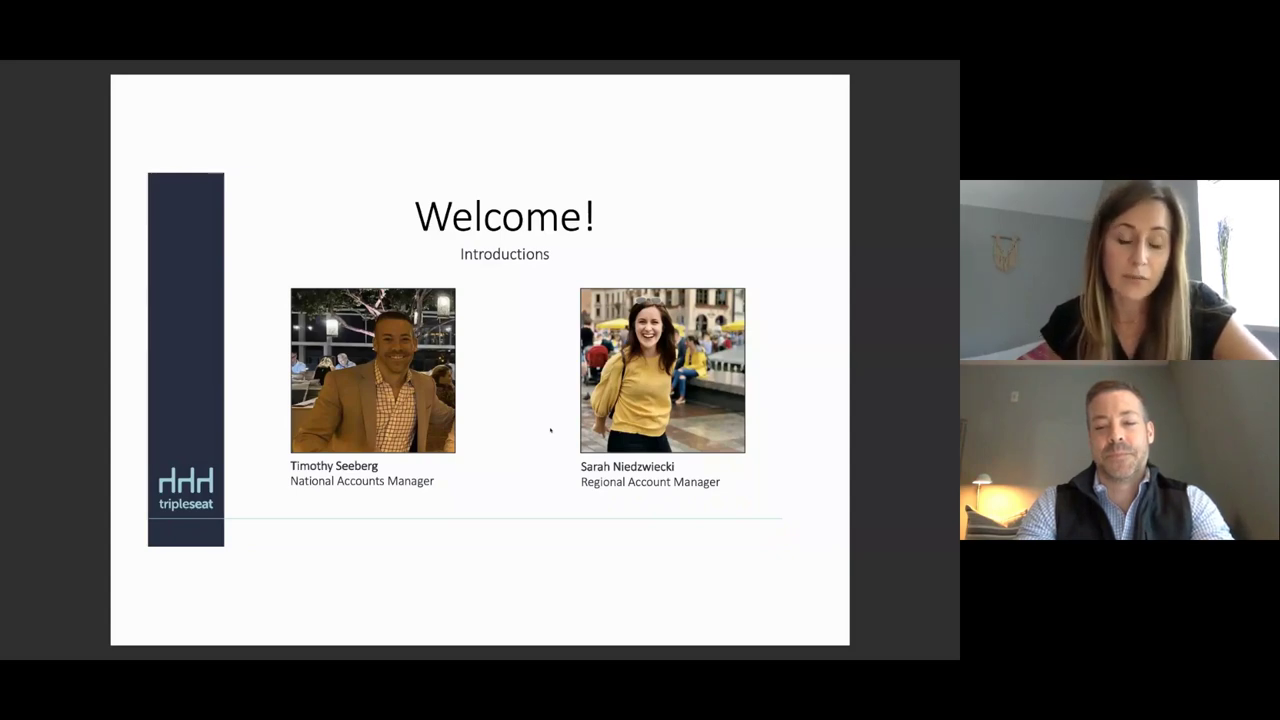
Step: Advance the BigMarker slideshow from the Welcome introductions slide to Today's Agenda
{"action": "mouse_move", "coordinate": [742, 536]}
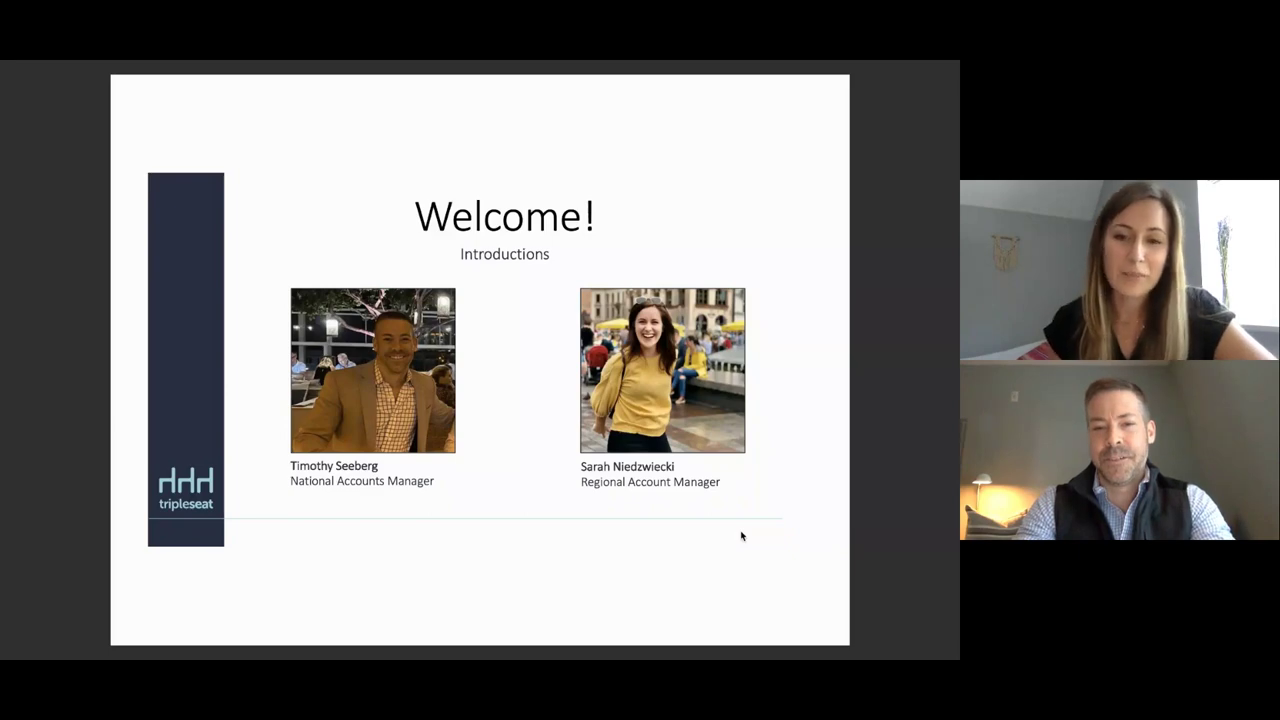
{"action": "key", "text": "Right"}
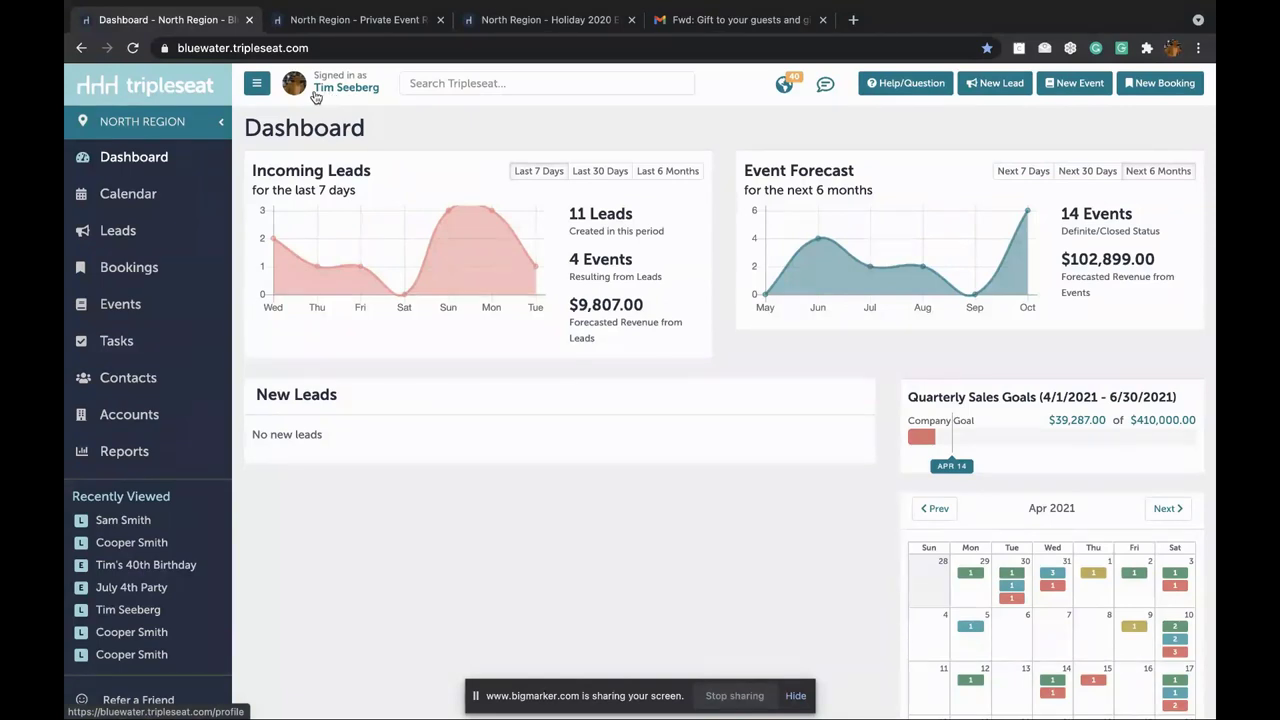
Step: Scroll down the Tripleseat page on the way to My Profile
{"action": "scroll", "coordinate": [220, 400], "scroll_direction": "down", "scroll_amount": 2}
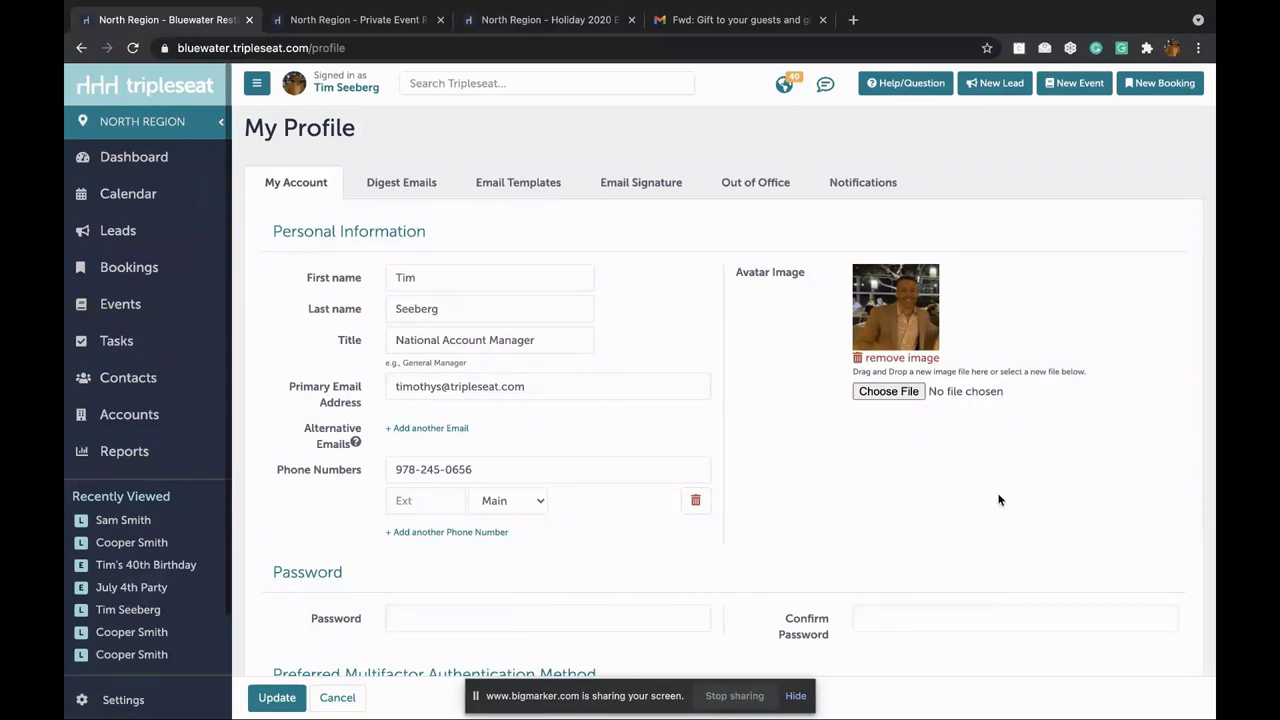
Step: Scroll to Access / Preferences and show the Default Site options, currently North Region
{"action": "scroll", "coordinate": [998, 502], "scroll_direction": "down", "scroll_amount": 3}
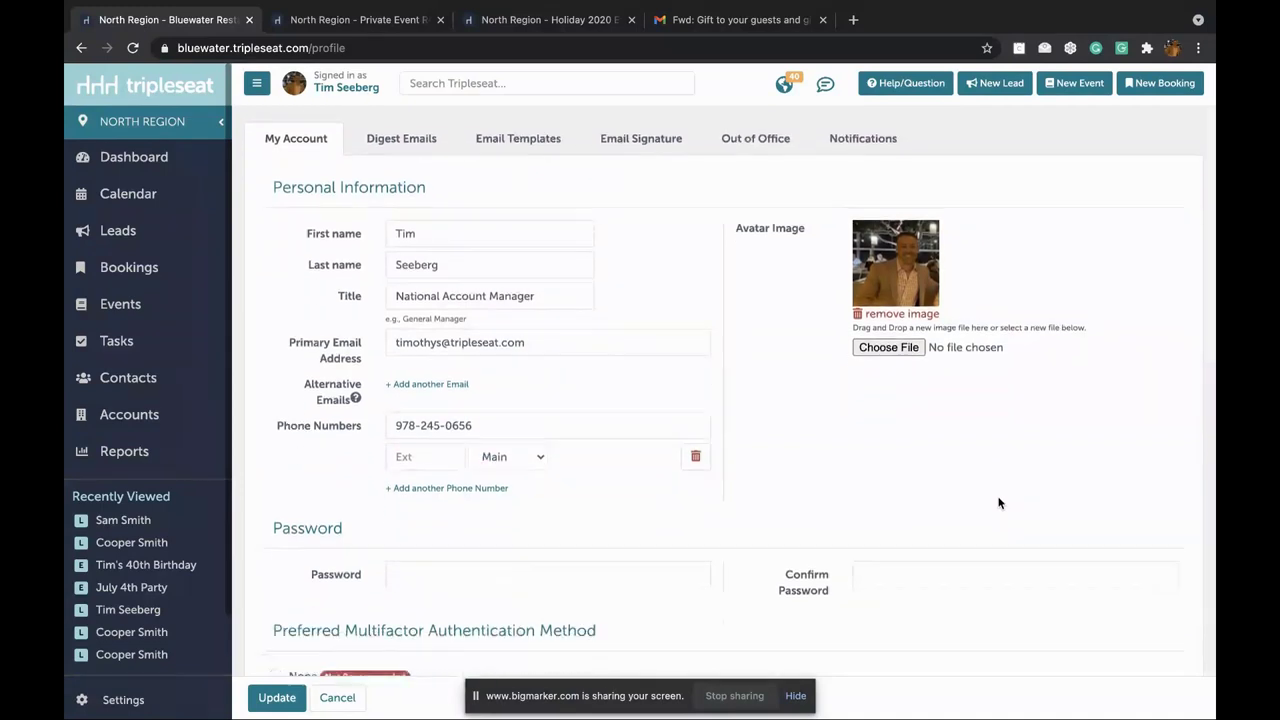
{"action": "scroll", "coordinate": [998, 502], "scroll_direction": "down", "scroll_amount": 1}
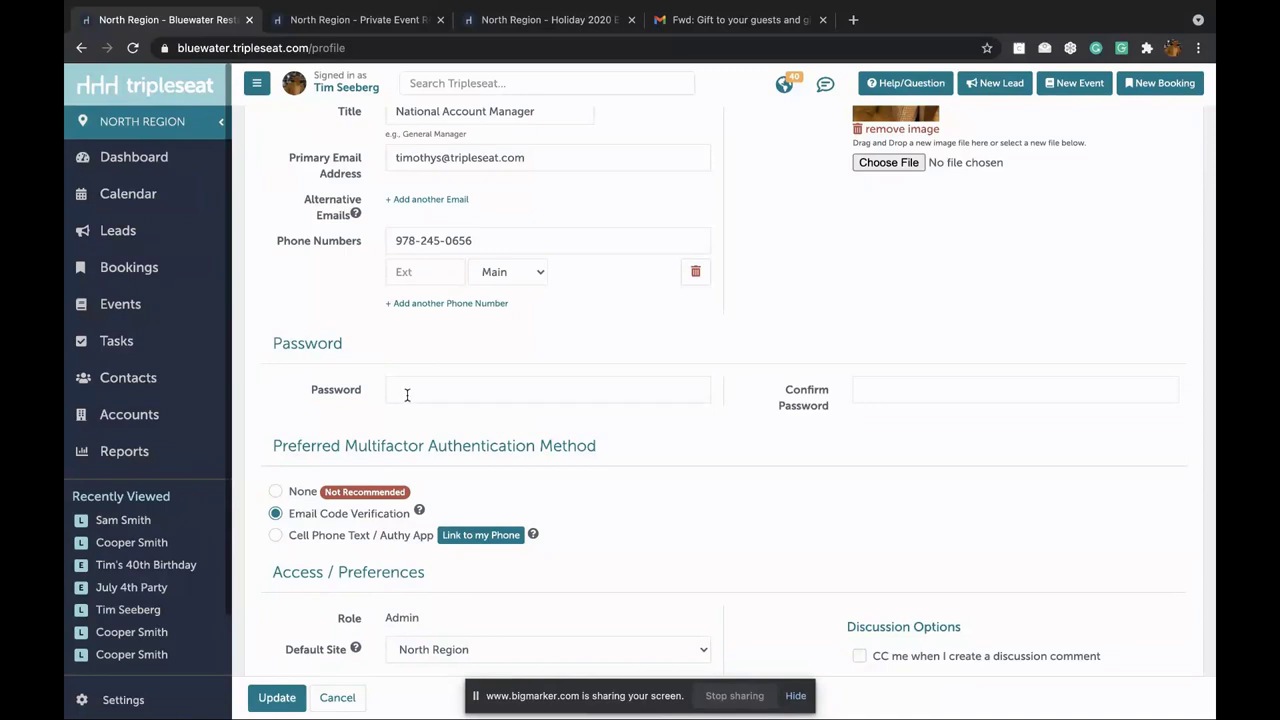
{"action": "scroll", "coordinate": [921, 472], "scroll_direction": "down", "scroll_amount": 1}
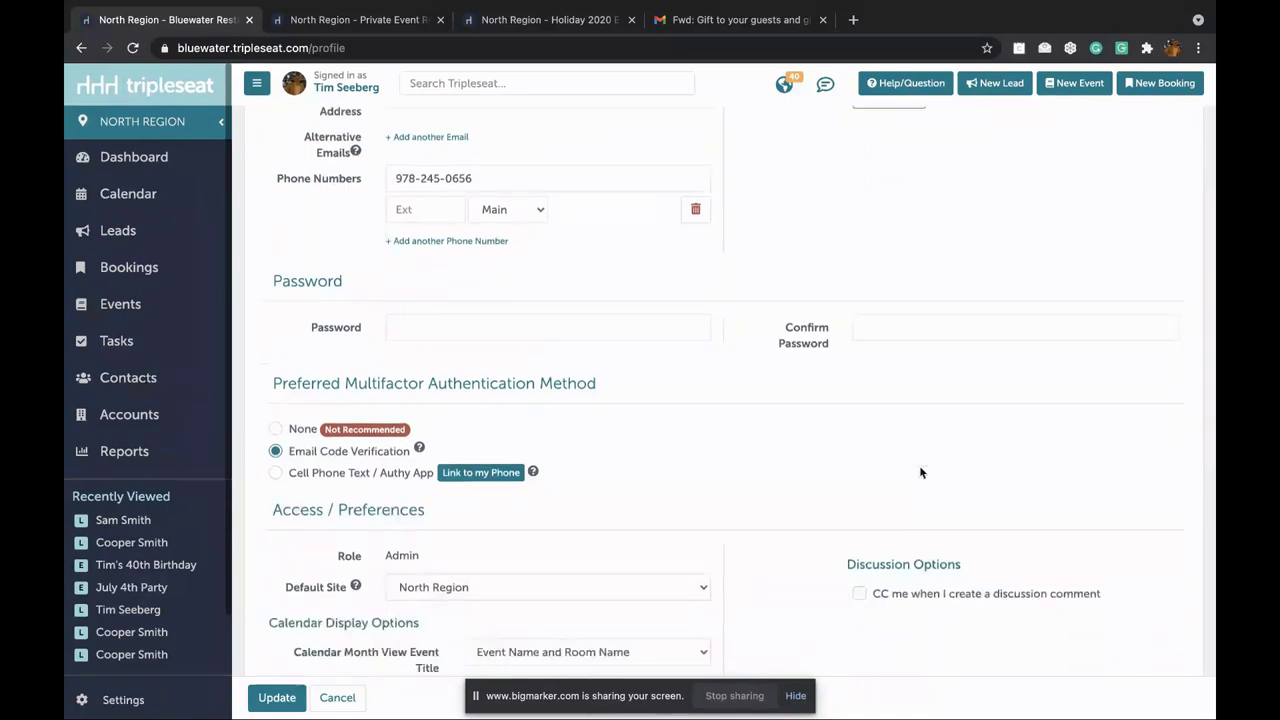
{"action": "scroll", "coordinate": [921, 472], "scroll_direction": "down", "scroll_amount": 3}
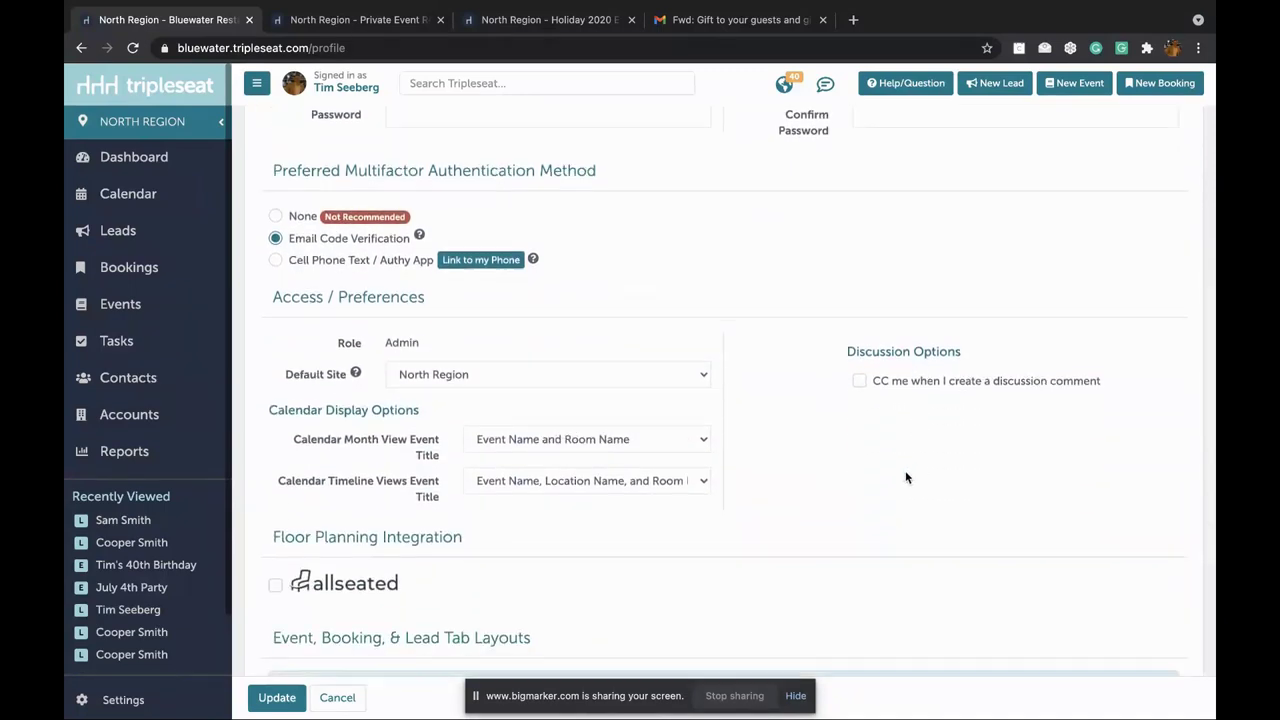
{"action": "scroll", "coordinate": [718, 470], "scroll_direction": "down", "scroll_amount": 1}
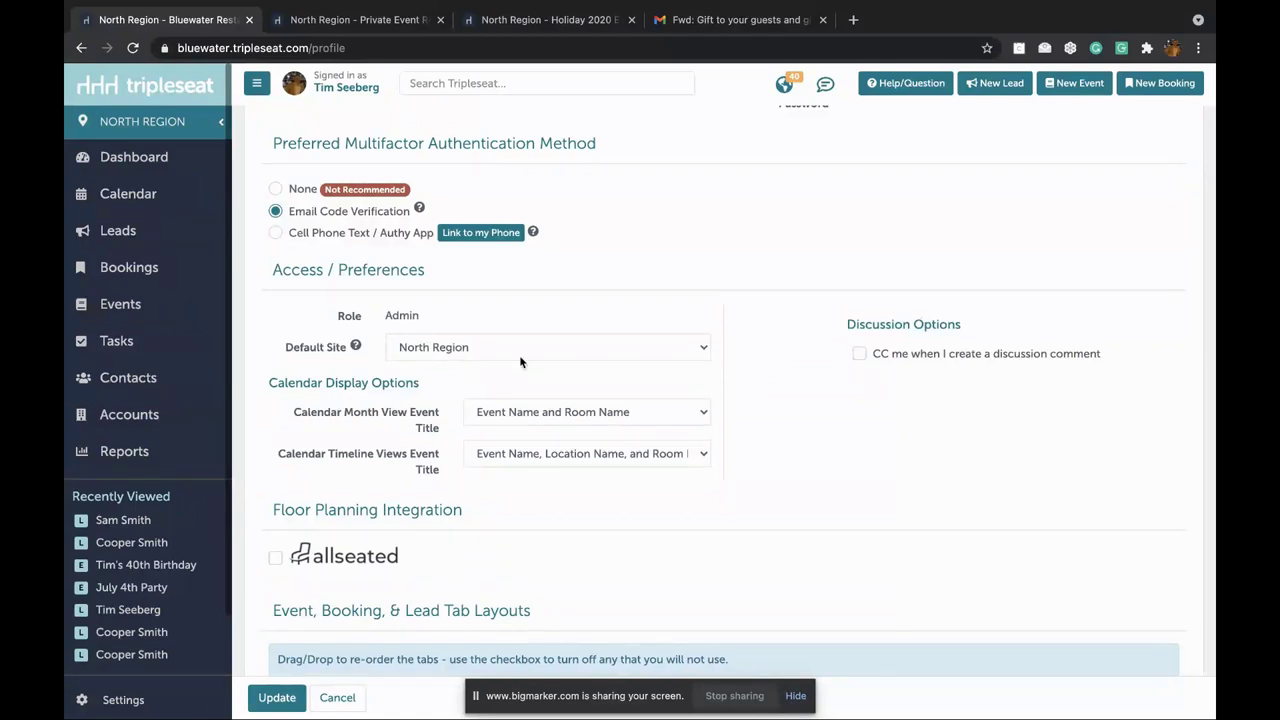
{"action": "left_click", "coordinate": [462, 354]}
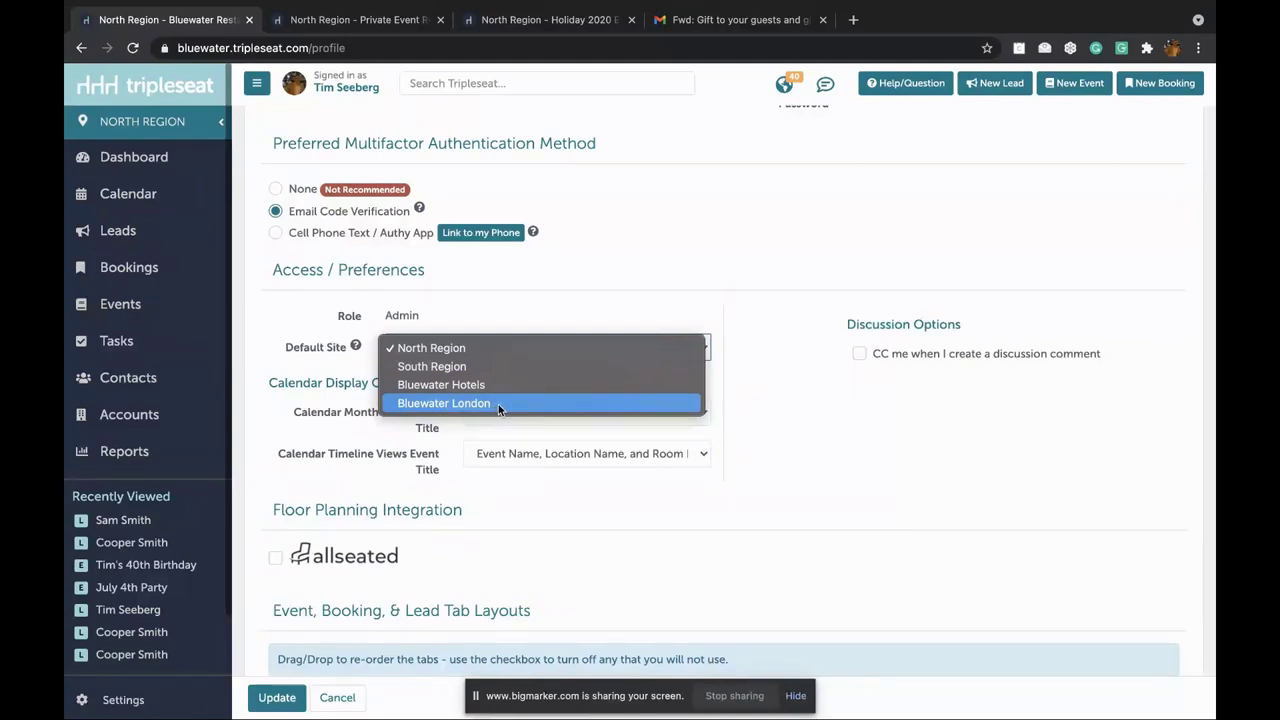
Step: Set Default Site to South Region and Calendar Month View Event Title to Event Name
{"action": "left_click", "coordinate": [411, 367]}
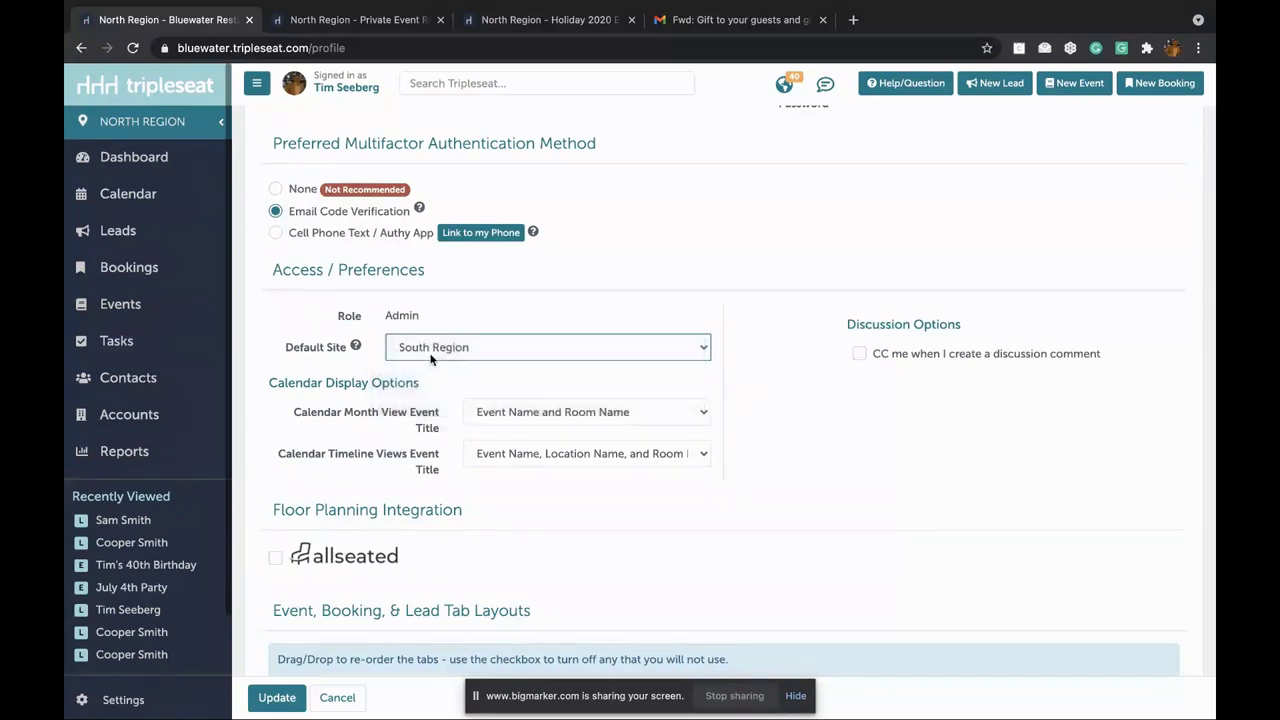
{"action": "scroll", "coordinate": [431, 368], "scroll_direction": "down", "scroll_amount": 1}
{"action": "scroll", "coordinate": [434, 360], "scroll_direction": "down", "scroll_amount": 1}
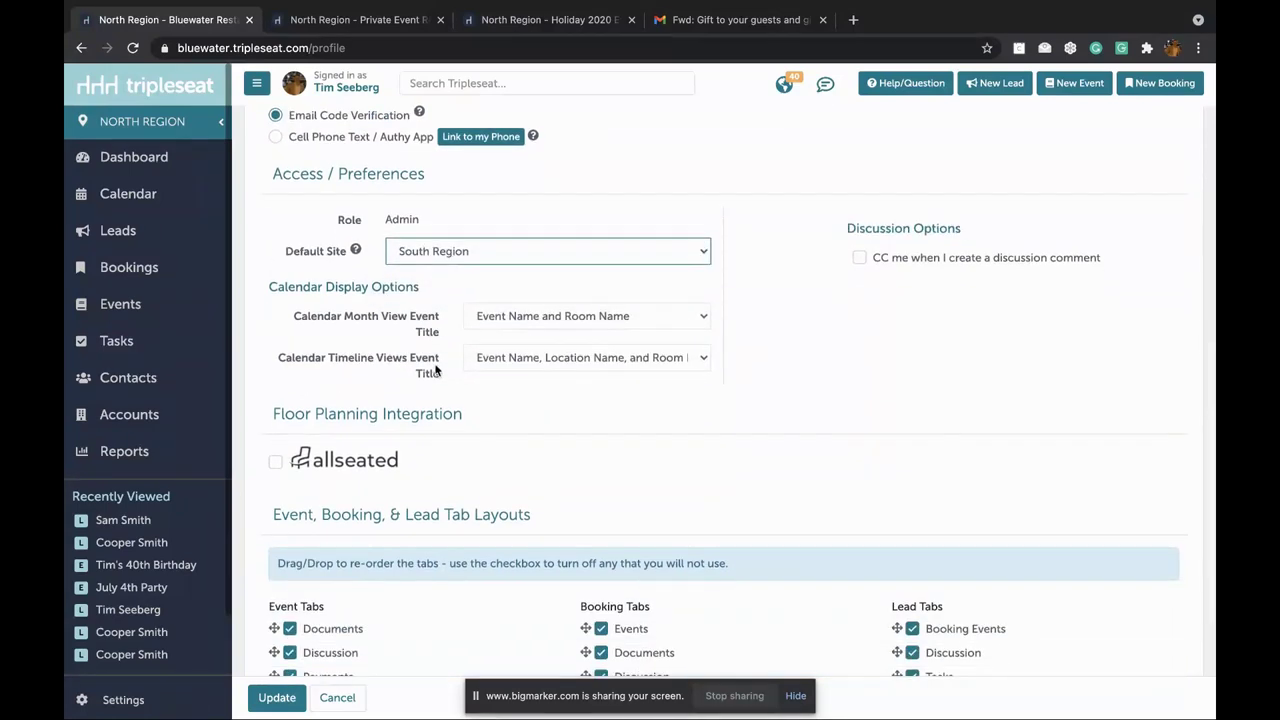
{"action": "left_click", "coordinate": [492, 316]}
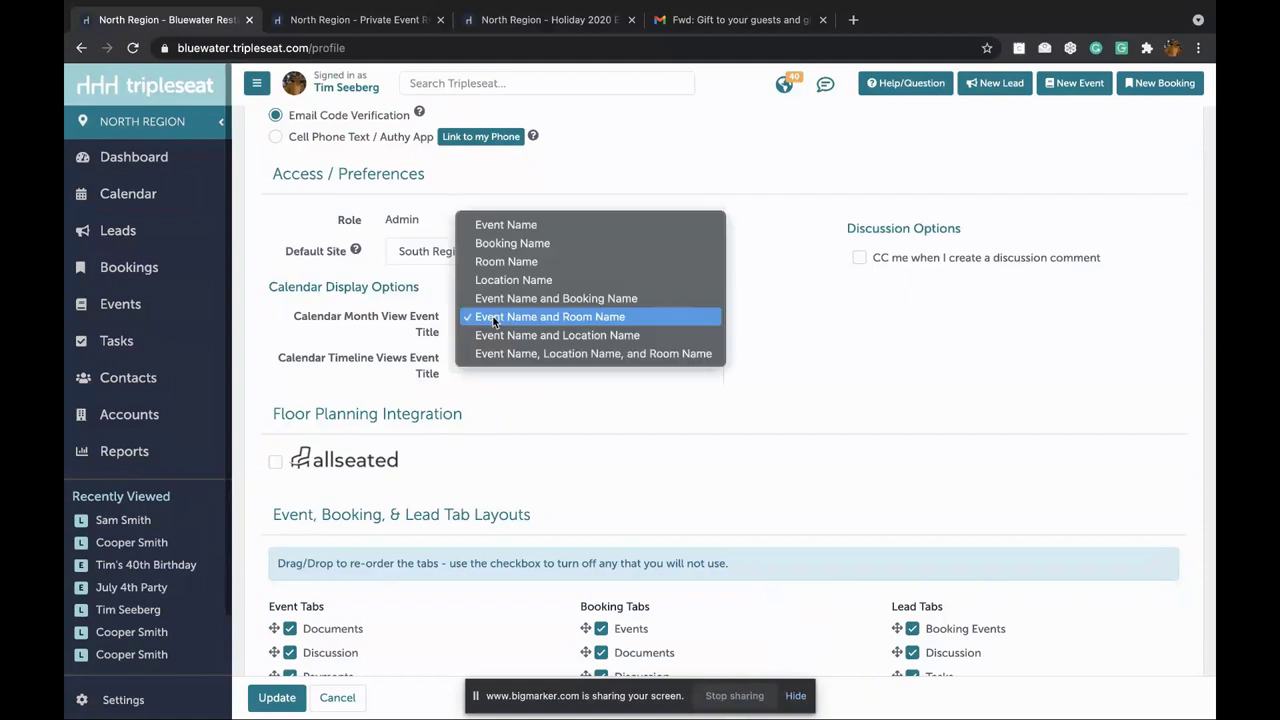
{"action": "left_click", "coordinate": [532, 226]}
{"action": "scroll", "coordinate": [661, 400], "scroll_direction": "down", "scroll_amount": 3}
{"action": "scroll", "coordinate": [661, 403], "scroll_direction": "down", "scroll_amount": 2}
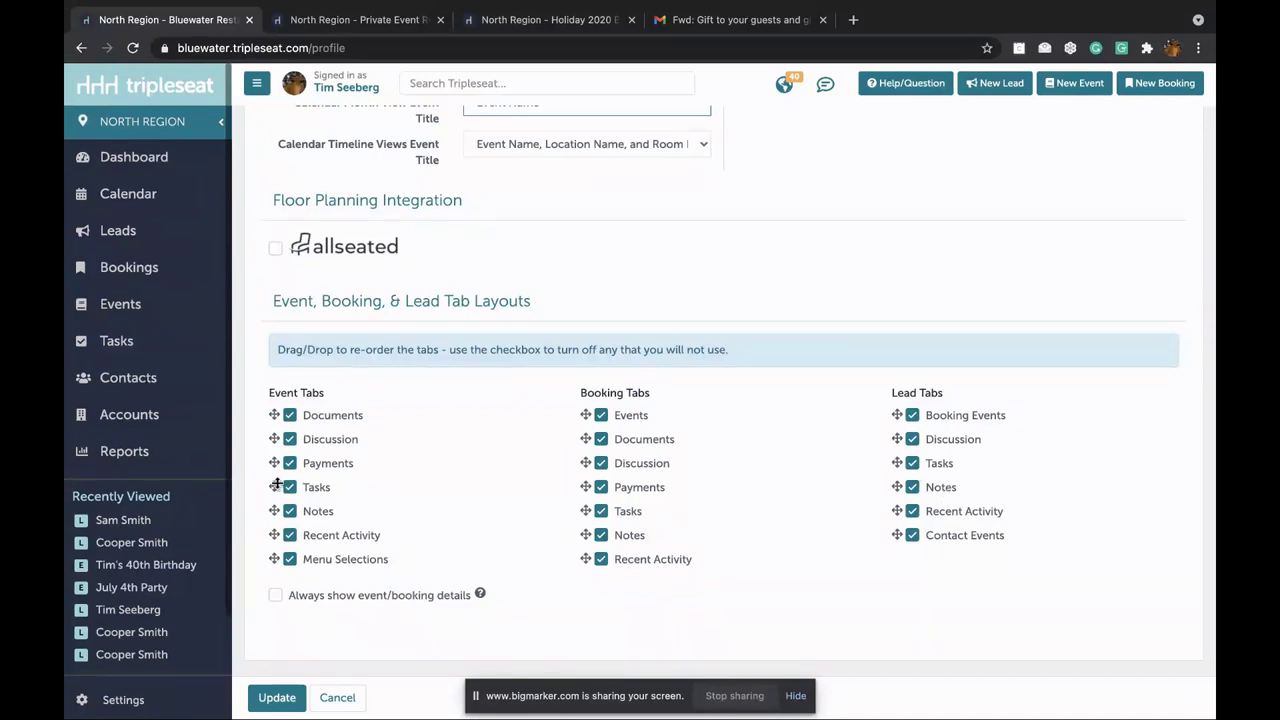
Step: Reorder event tabs with Payments first and Tasks above Discussion, and disable Notes
{"action": "left_click_drag", "start_coordinate": [275, 487], "coordinate": [274, 439]}
{"action": "left_click_drag", "start_coordinate": [275, 507], "coordinate": [275, 412]}
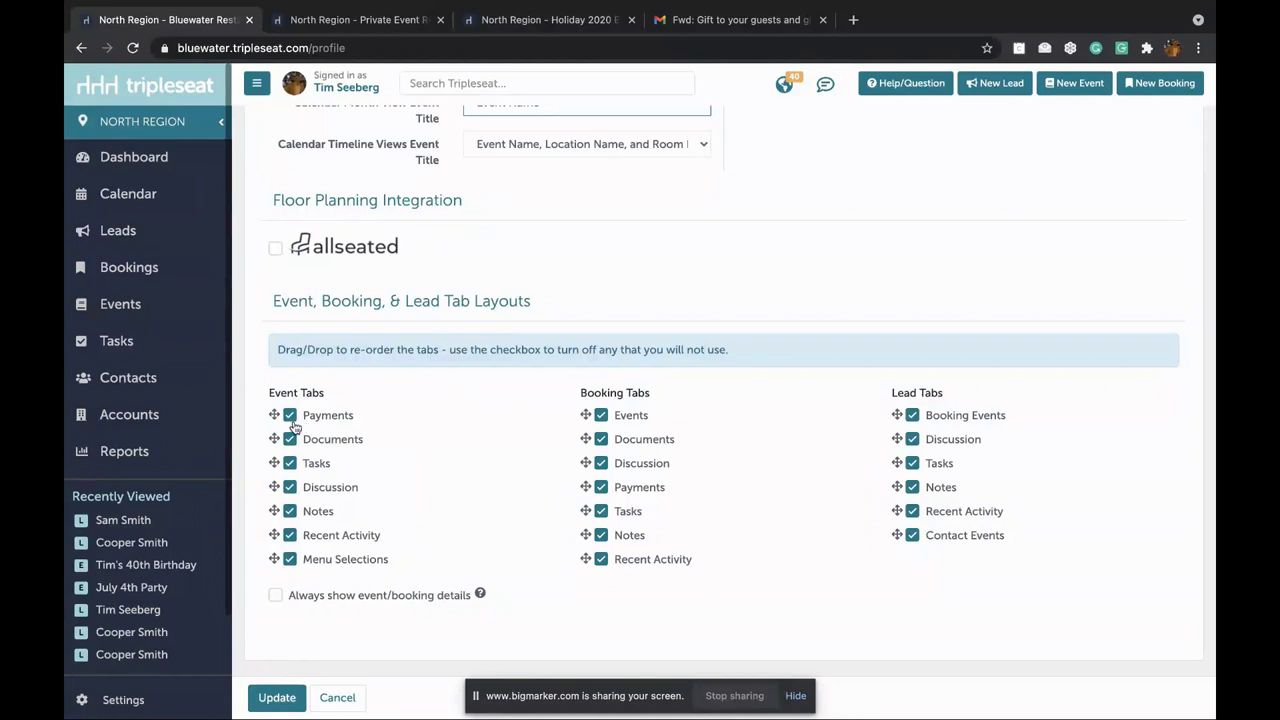
{"action": "left_click", "coordinate": [290, 512]}
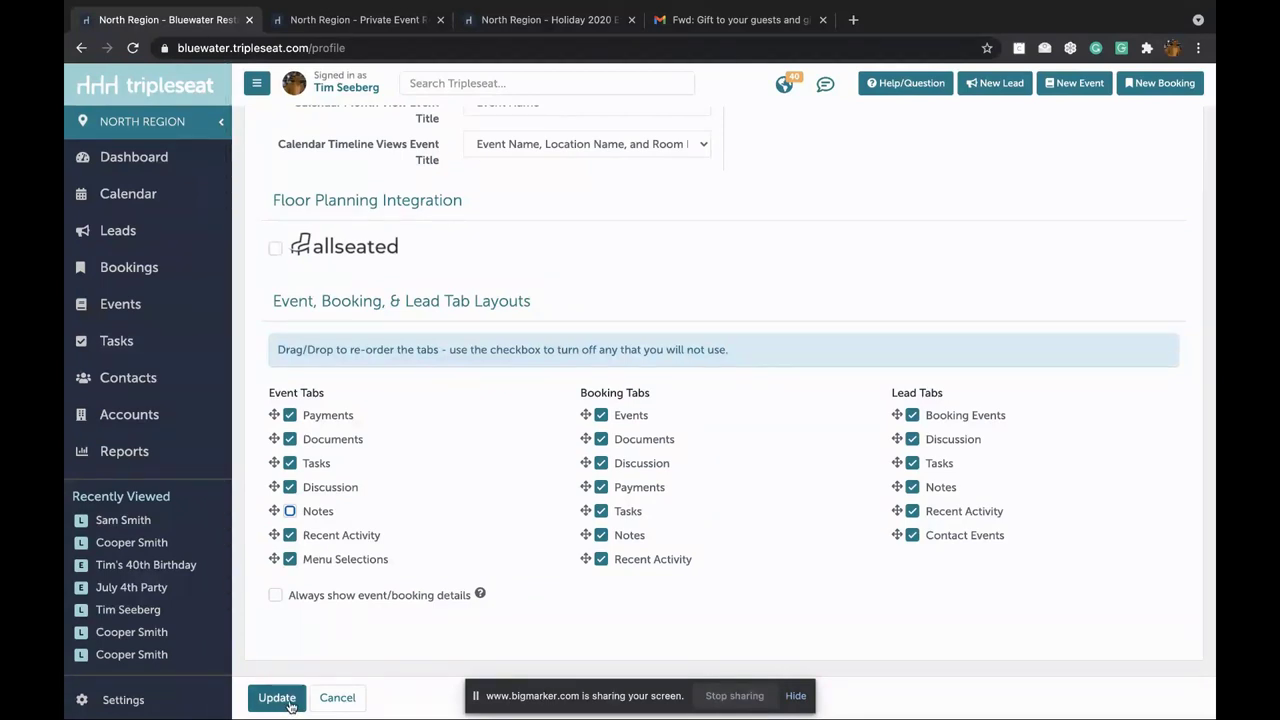
Step: Return to the top of My Profile and show the Digest Emails settings
{"action": "scroll", "coordinate": [463, 527], "scroll_direction": "up", "scroll_amount": 5}
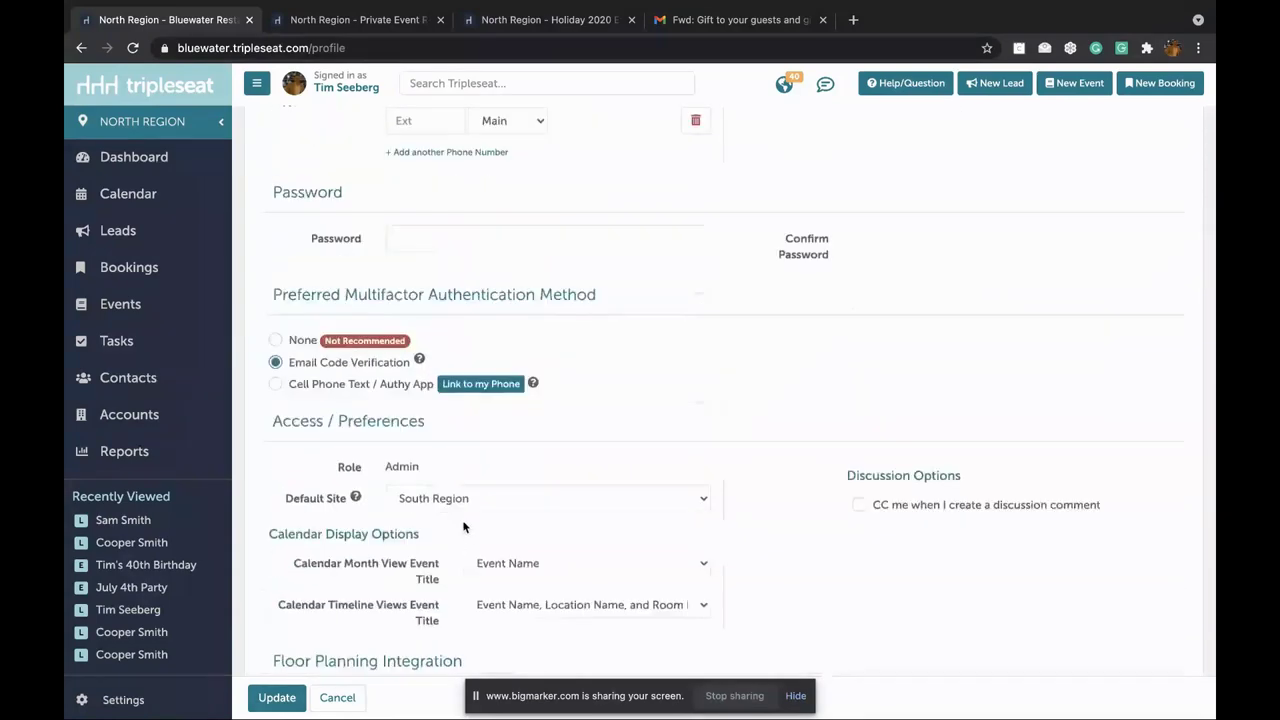
{"action": "scroll", "coordinate": [463, 527], "scroll_direction": "up", "scroll_amount": 5}
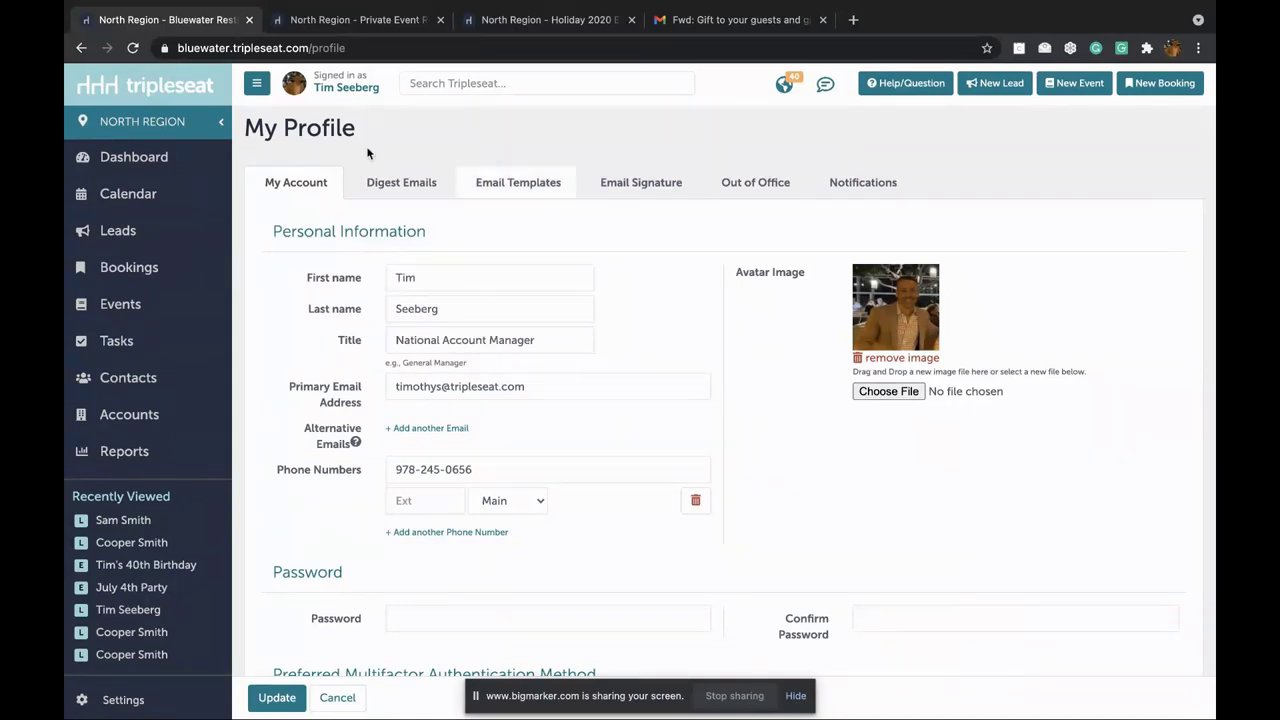
{"action": "left_click", "coordinate": [395, 190]}
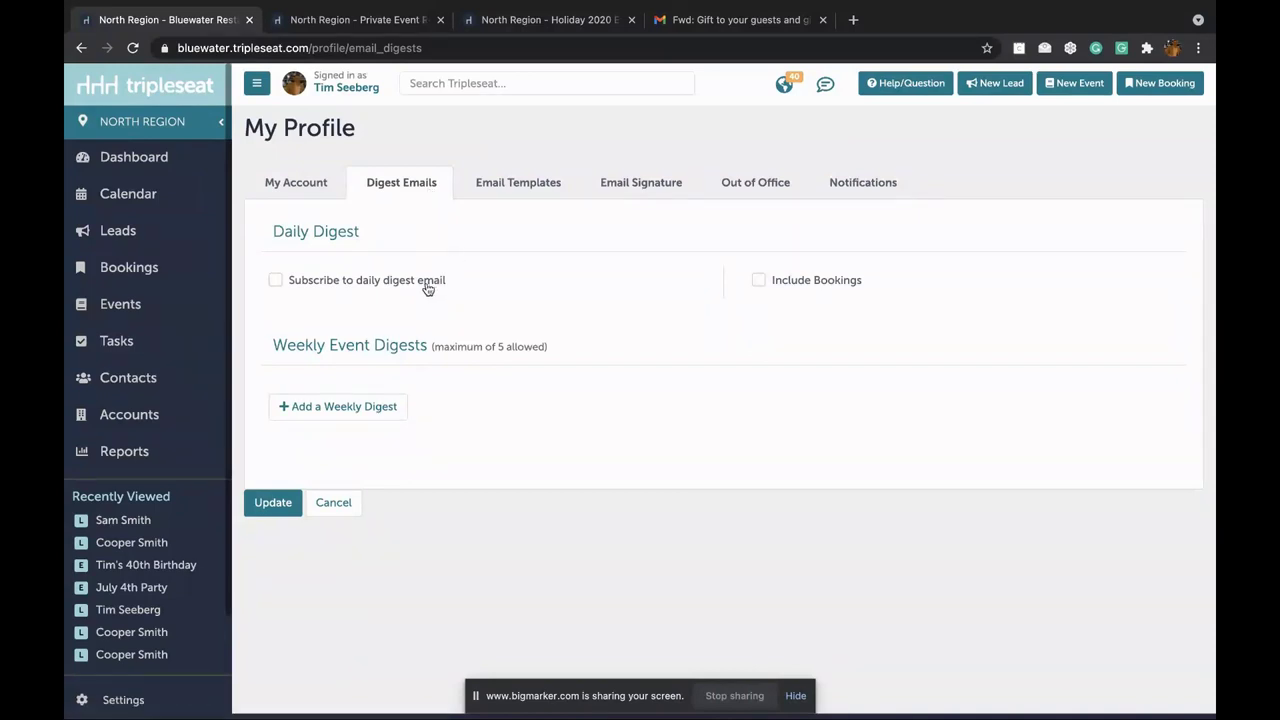
Step: Subscribe to the daily digest at 5 AM with Today's information and tasks included
{"action": "left_click", "coordinate": [319, 286]}
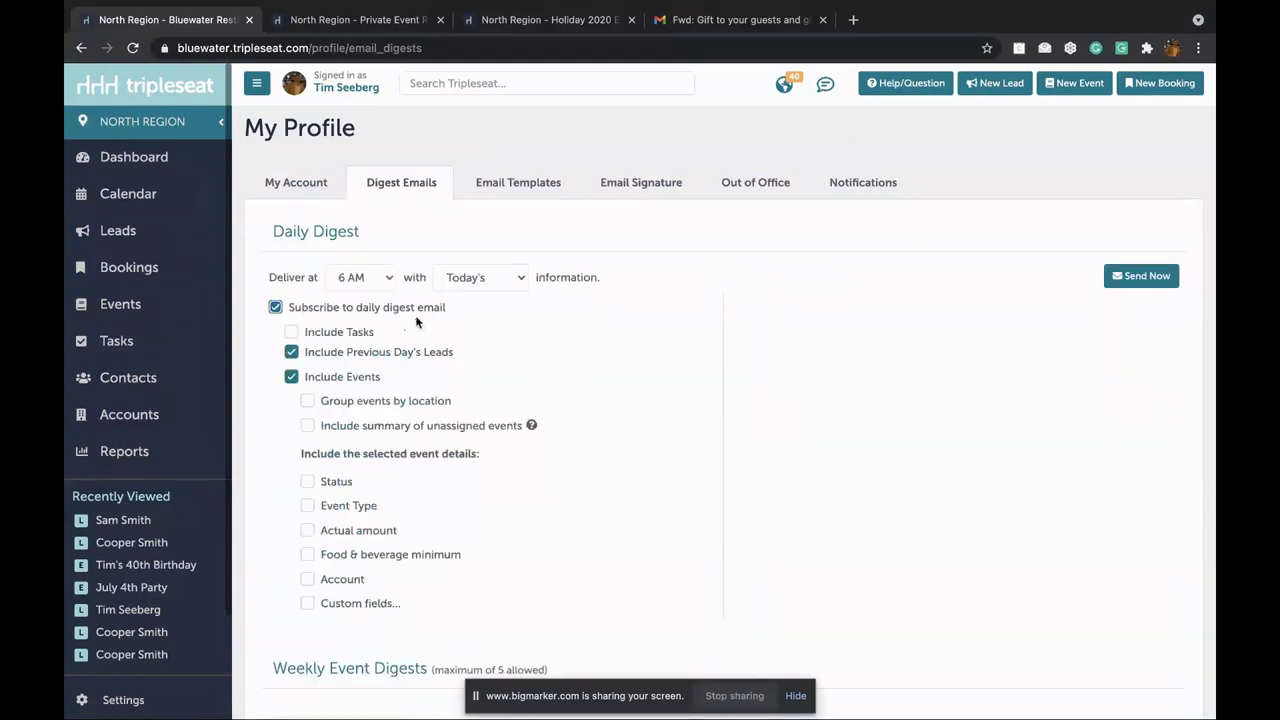
{"action": "left_click", "coordinate": [372, 280]}
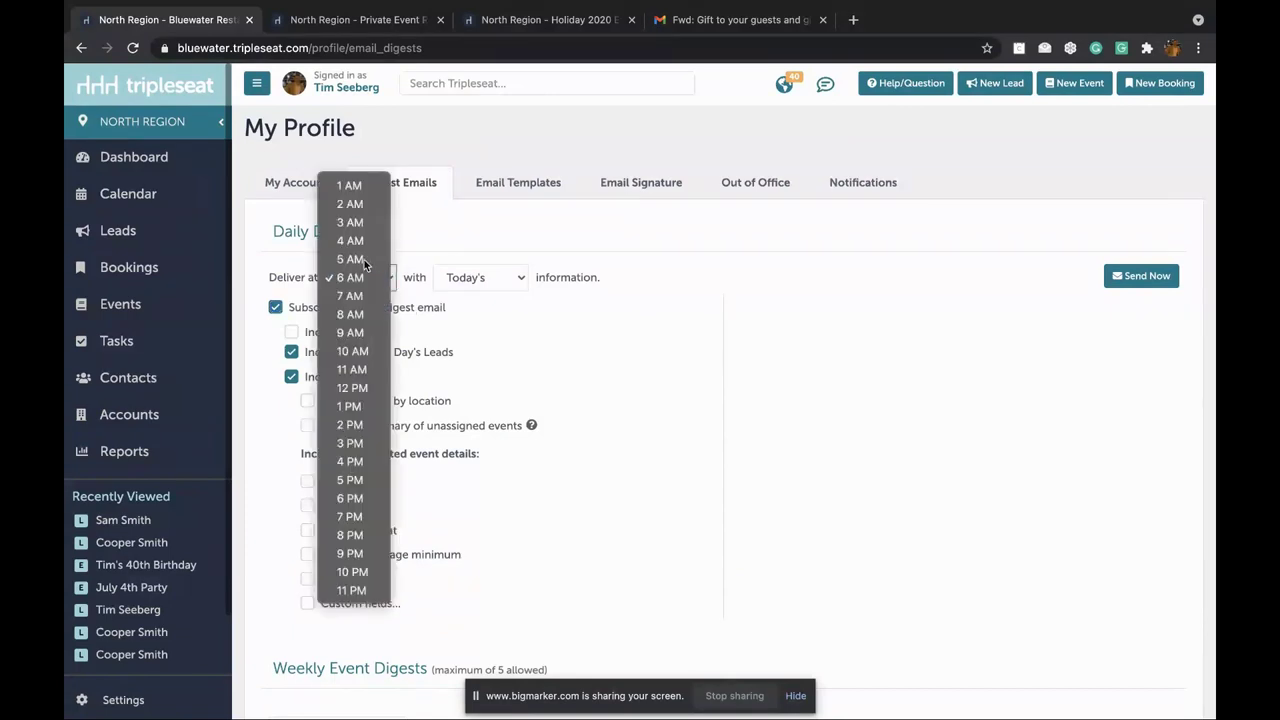
{"action": "left_click", "coordinate": [364, 259]}
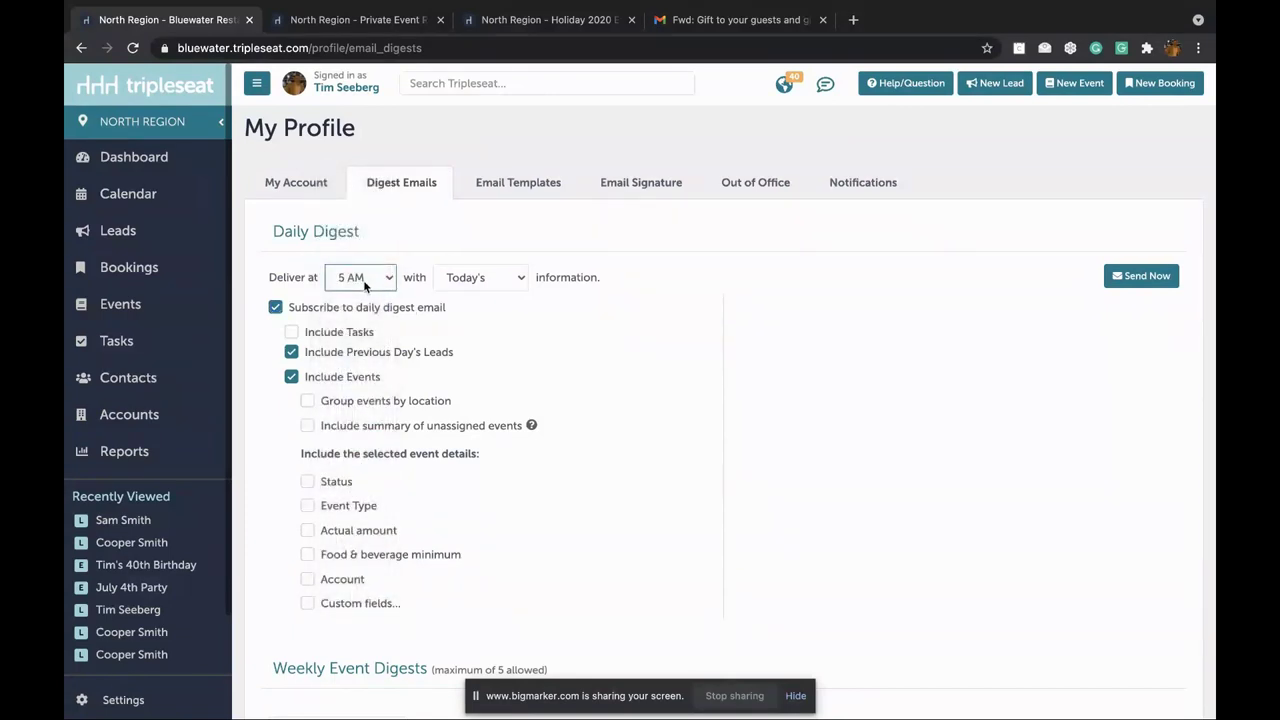
{"action": "left_click", "coordinate": [480, 277]}
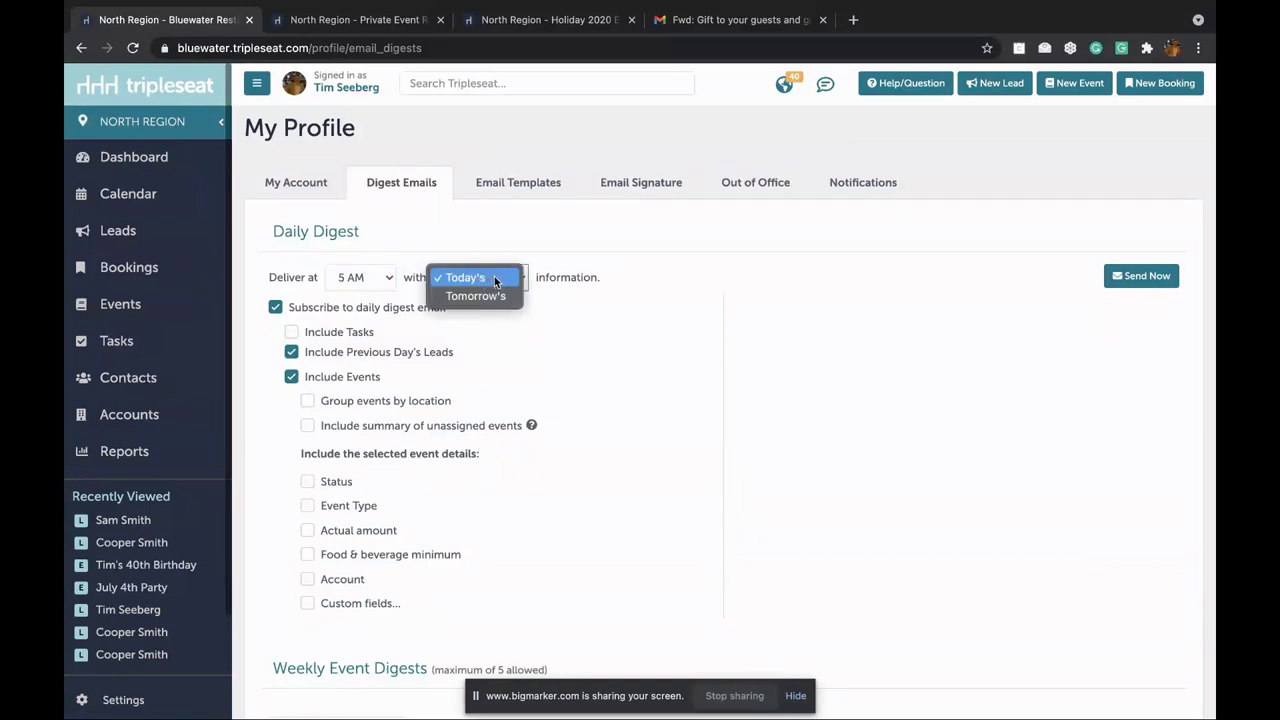
{"action": "left_click", "coordinate": [494, 279]}
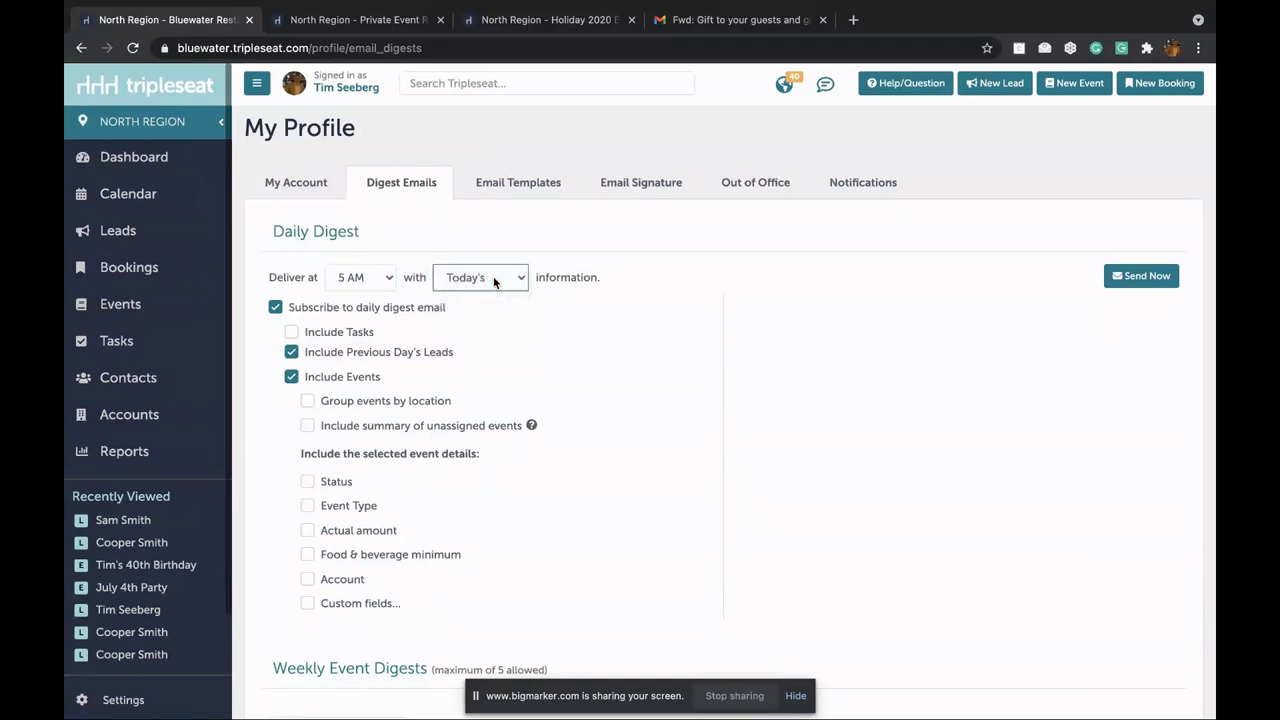
{"action": "left_click", "coordinate": [349, 340]}
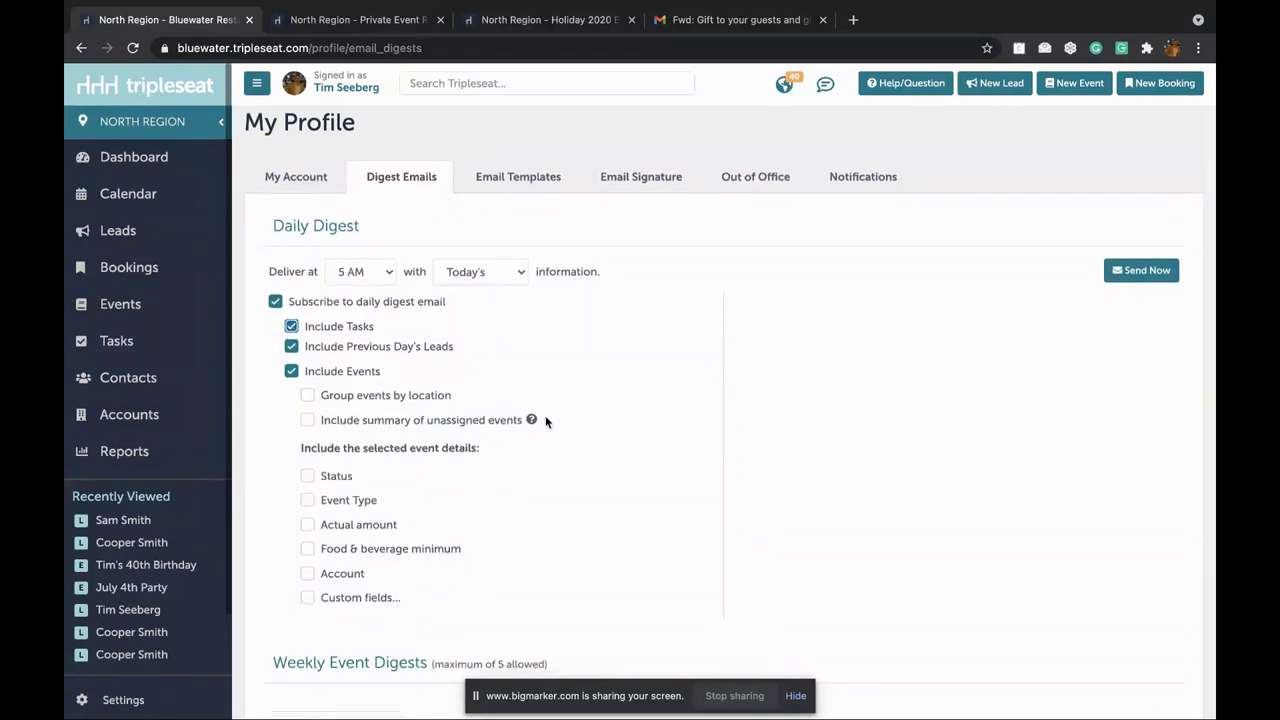
Step: Add Custom fields and Balance Due Date to the daily digest's event details
{"action": "scroll", "coordinate": [545, 420], "scroll_direction": "down", "scroll_amount": 3}
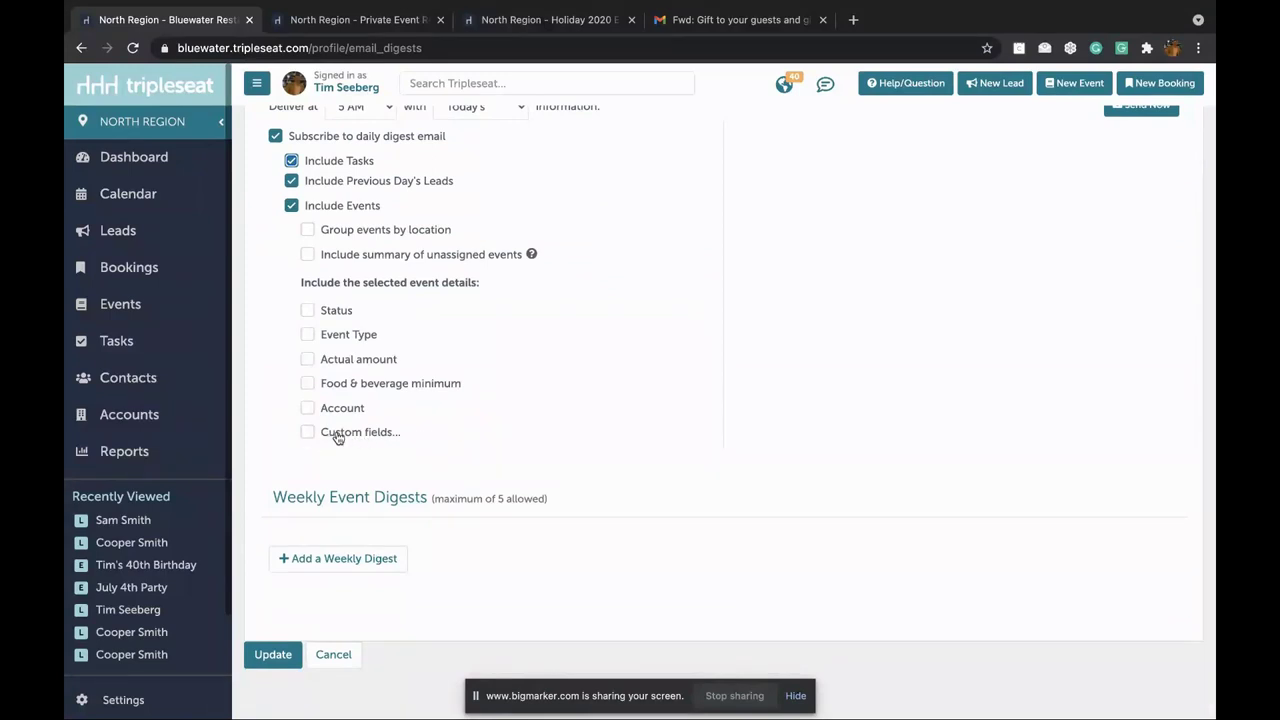
{"action": "left_click", "coordinate": [338, 436]}
{"action": "scroll", "coordinate": [338, 436], "scroll_direction": "down", "scroll_amount": 2}
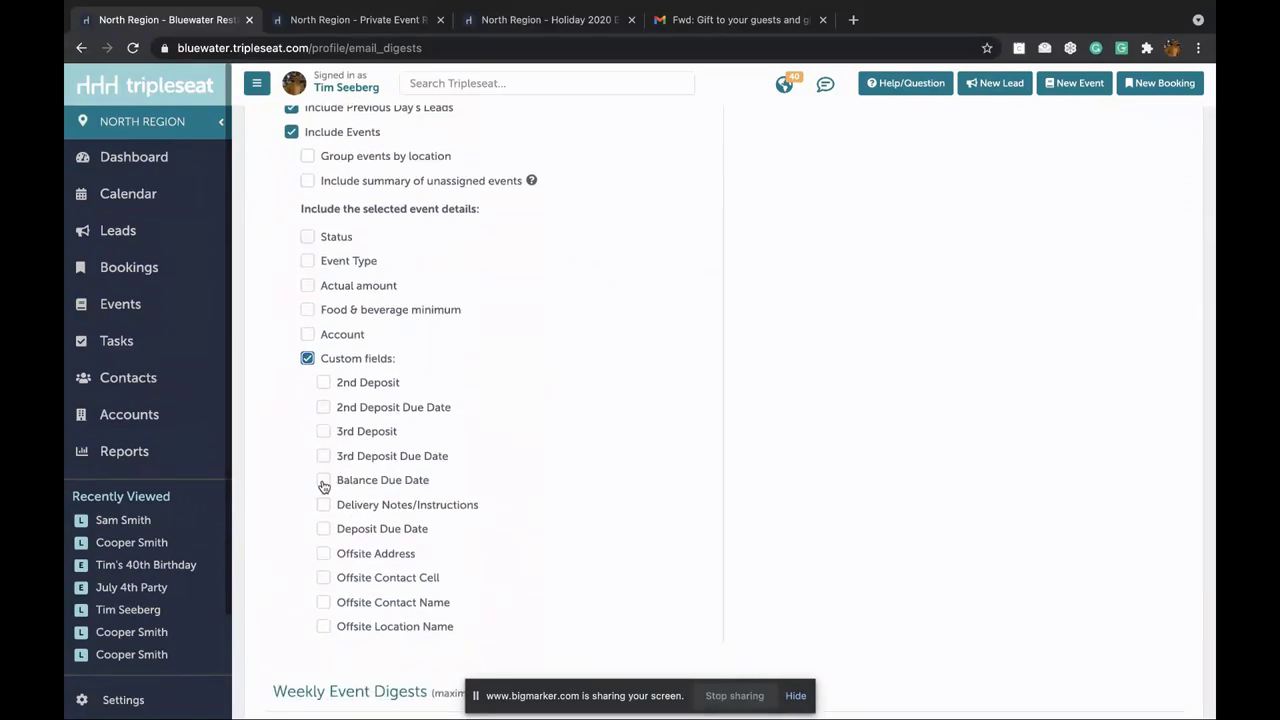
{"action": "left_click", "coordinate": [330, 482]}
{"action": "scroll", "coordinate": [514, 484], "scroll_direction": "down", "scroll_amount": 2}
{"action": "scroll", "coordinate": [514, 486], "scroll_direction": "up", "scroll_amount": 8}
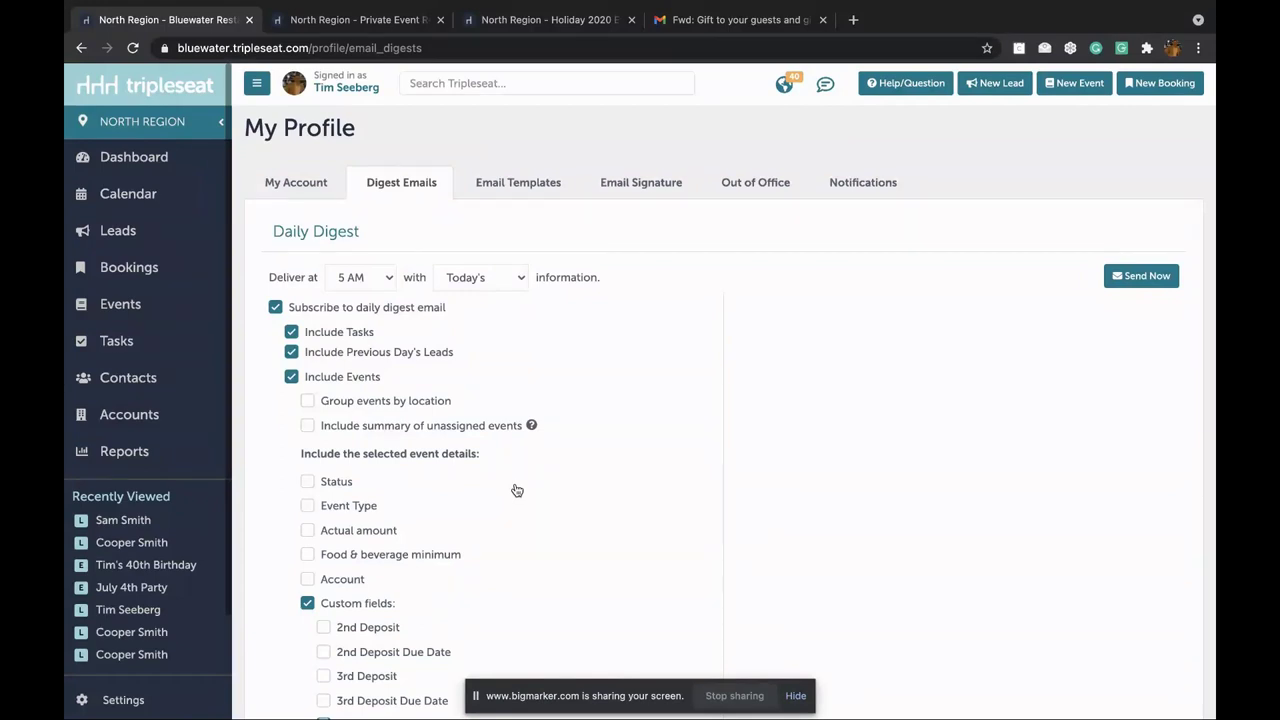
Step: Unsubscribe the daily digest and add a weekly event digest on Sunday at 8 PM
{"action": "left_click", "coordinate": [275, 308]}
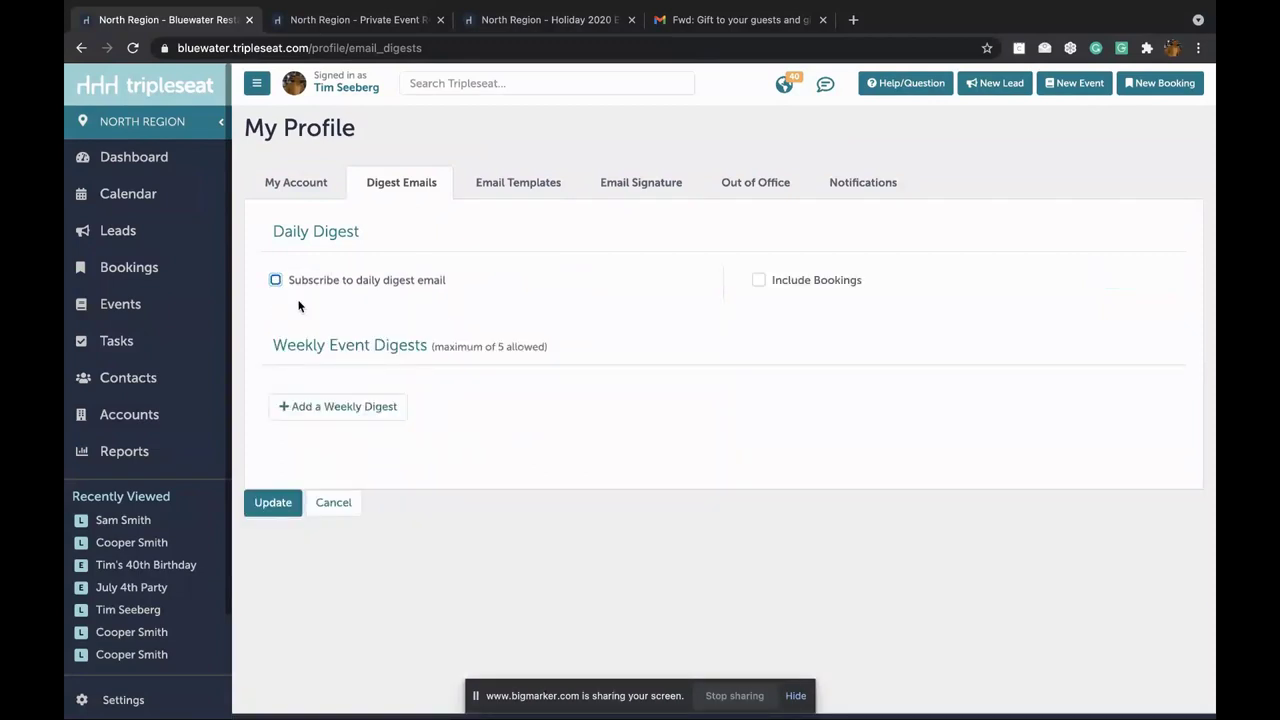
{"action": "left_click", "coordinate": [339, 408]}
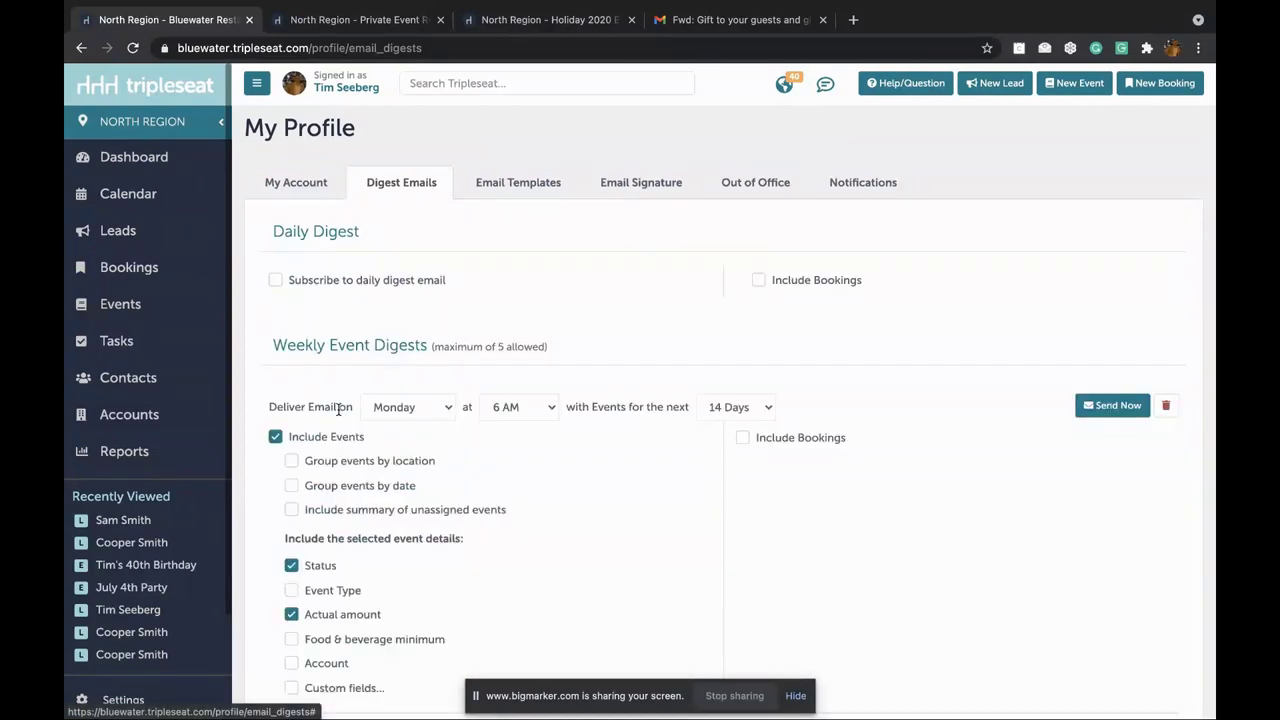
{"action": "left_click", "coordinate": [405, 411]}
{"action": "left_click", "coordinate": [410, 391]}
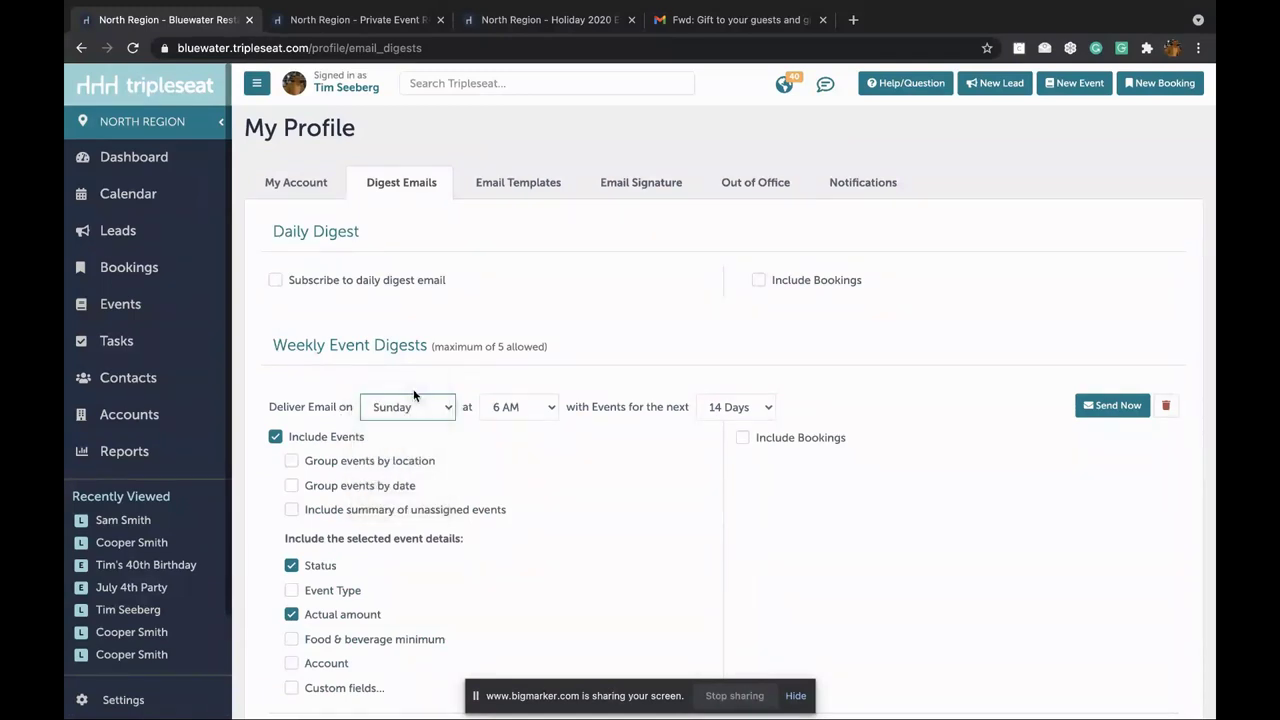
{"action": "left_click", "coordinate": [512, 413]}
{"action": "scroll", "coordinate": [512, 500], "scroll_direction": "down", "scroll_amount": 1}
{"action": "key", "text": "Escape"}
Step: Make the weekly digest cover 24 days, grouping events by location and by date
{"action": "left_click", "coordinate": [751, 404]}
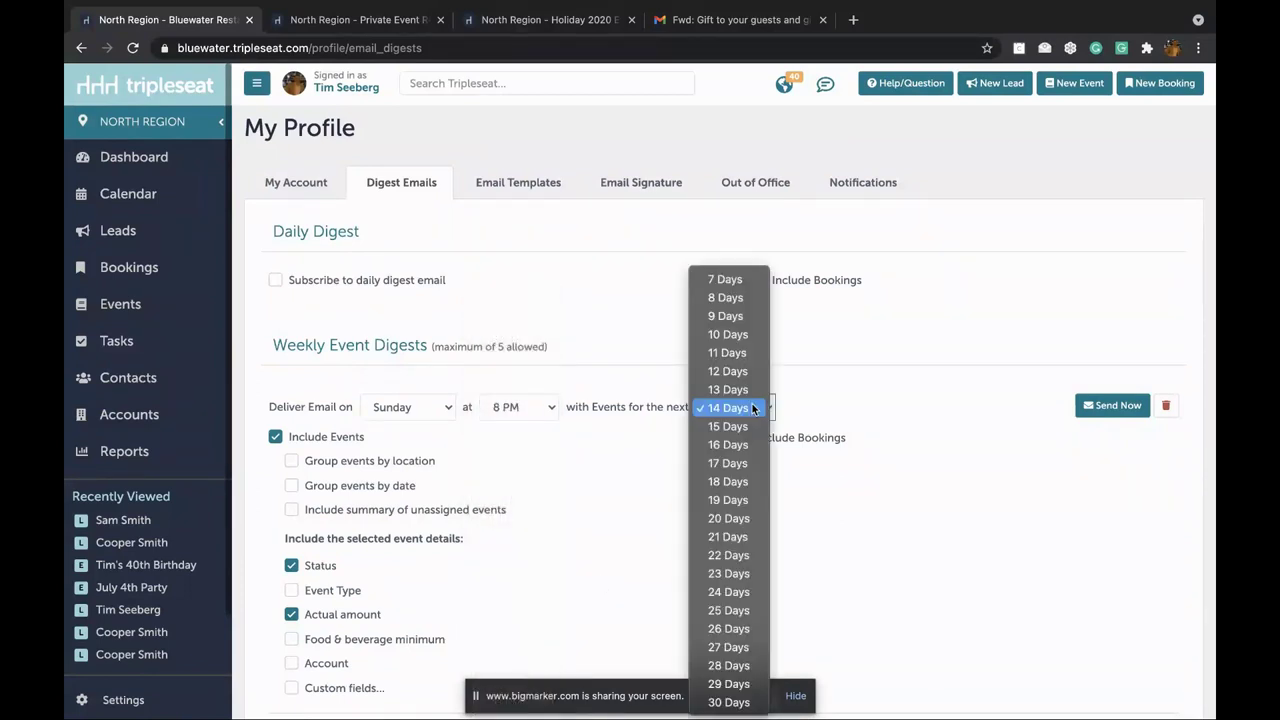
{"action": "left_click", "coordinate": [748, 592]}
{"action": "scroll", "coordinate": [717, 586], "scroll_direction": "down", "scroll_amount": 1}
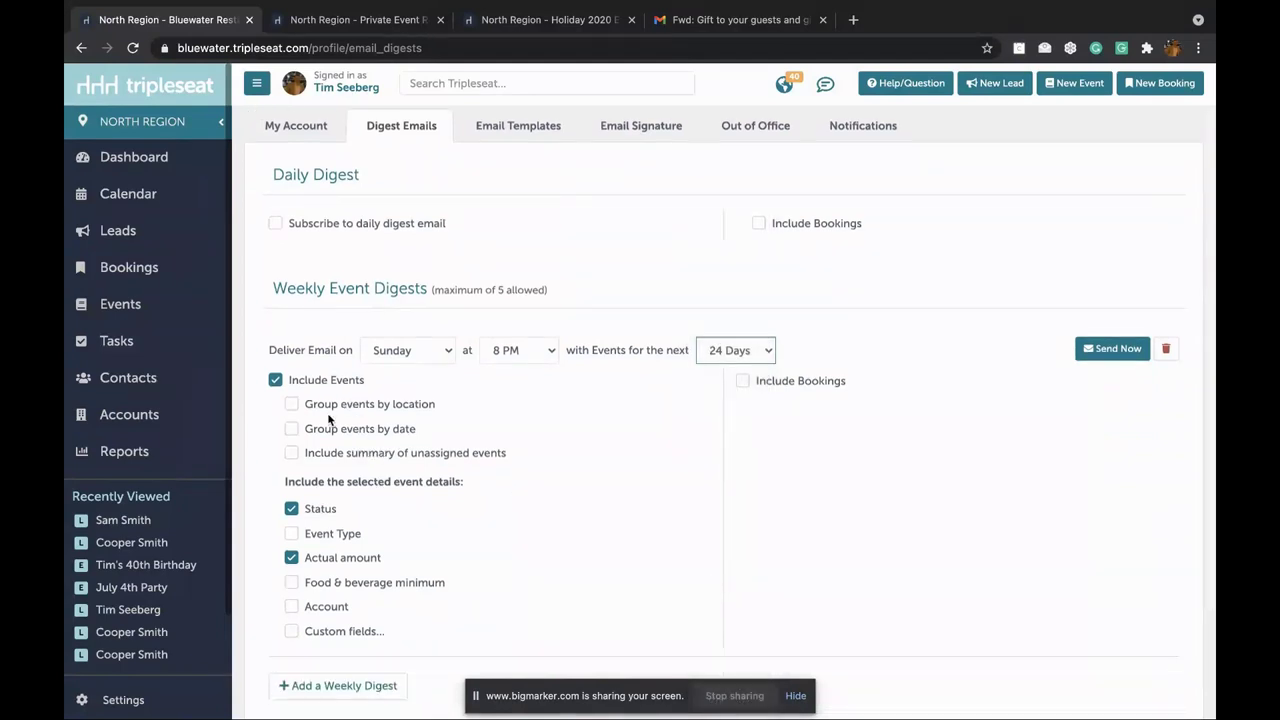
{"action": "scroll", "coordinate": [328, 418], "scroll_direction": "down", "scroll_amount": 1}
{"action": "left_click", "coordinate": [361, 386]}
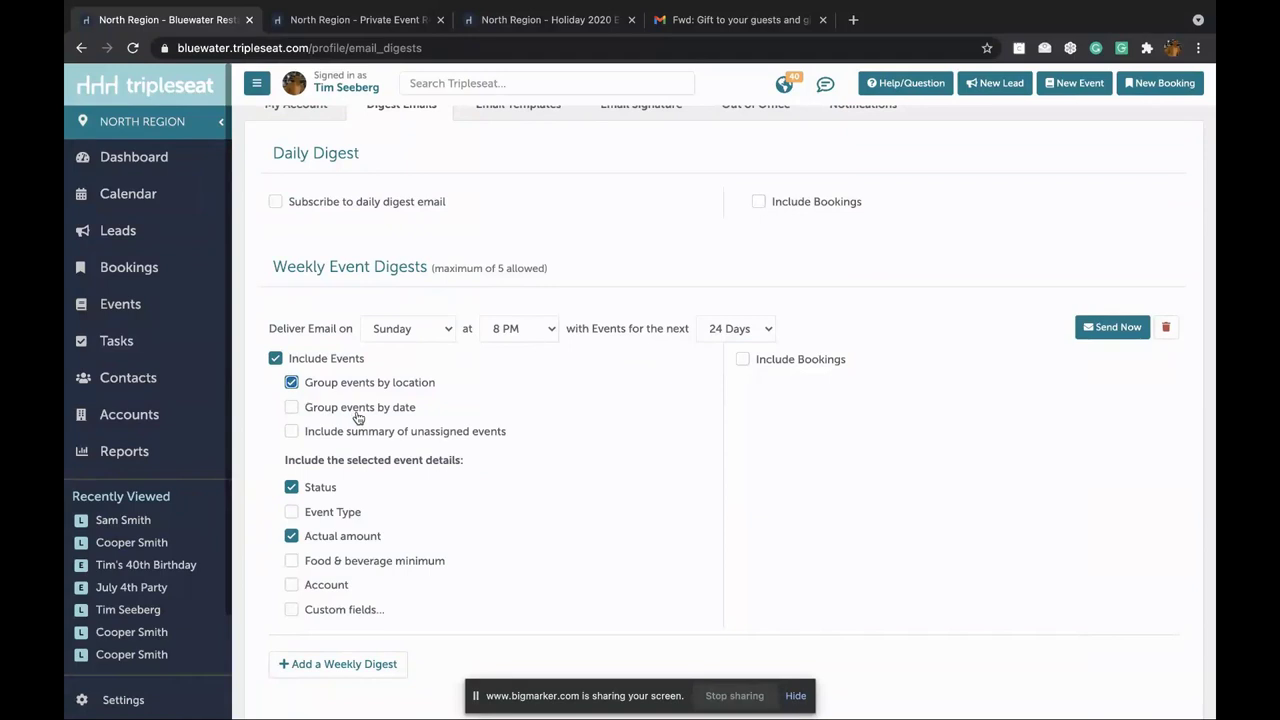
{"action": "left_click", "coordinate": [358, 418]}
Step: Add a second weekly digest
{"action": "scroll", "coordinate": [380, 450], "scroll_direction": "down", "scroll_amount": 5}
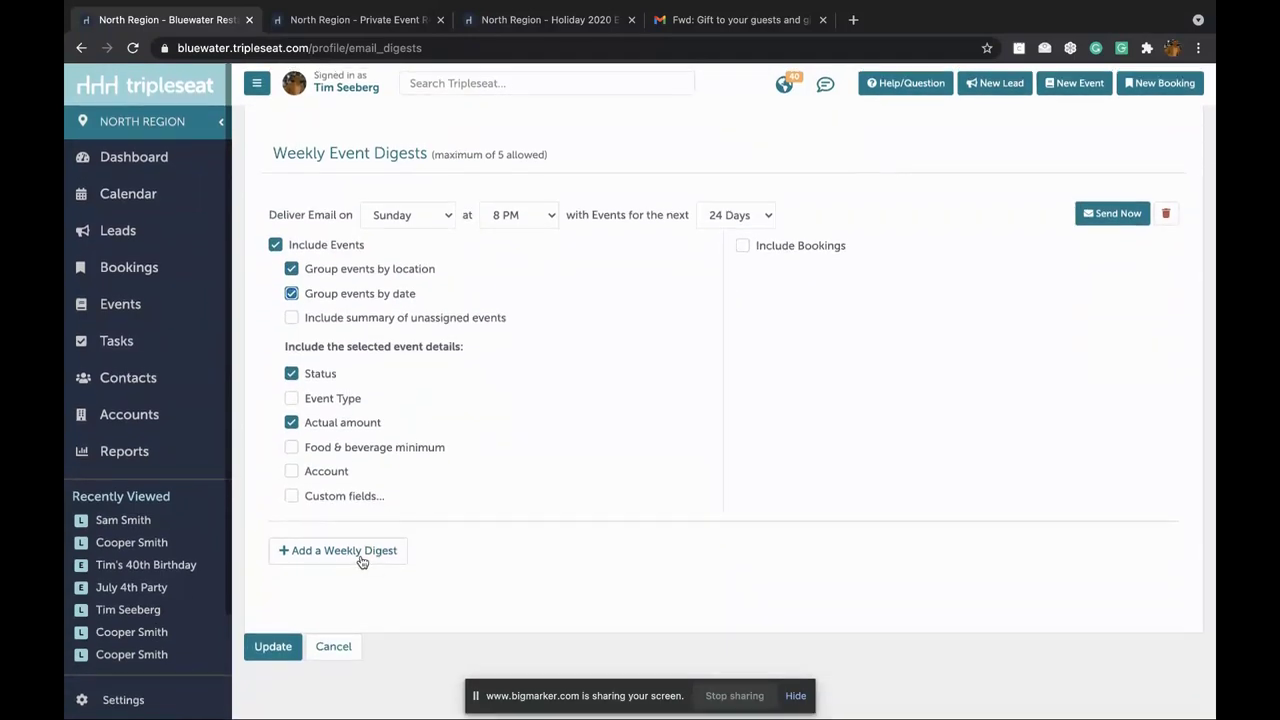
{"action": "left_click", "coordinate": [361, 558]}
{"action": "scroll", "coordinate": [380, 574], "scroll_direction": "down", "scroll_amount": 5}
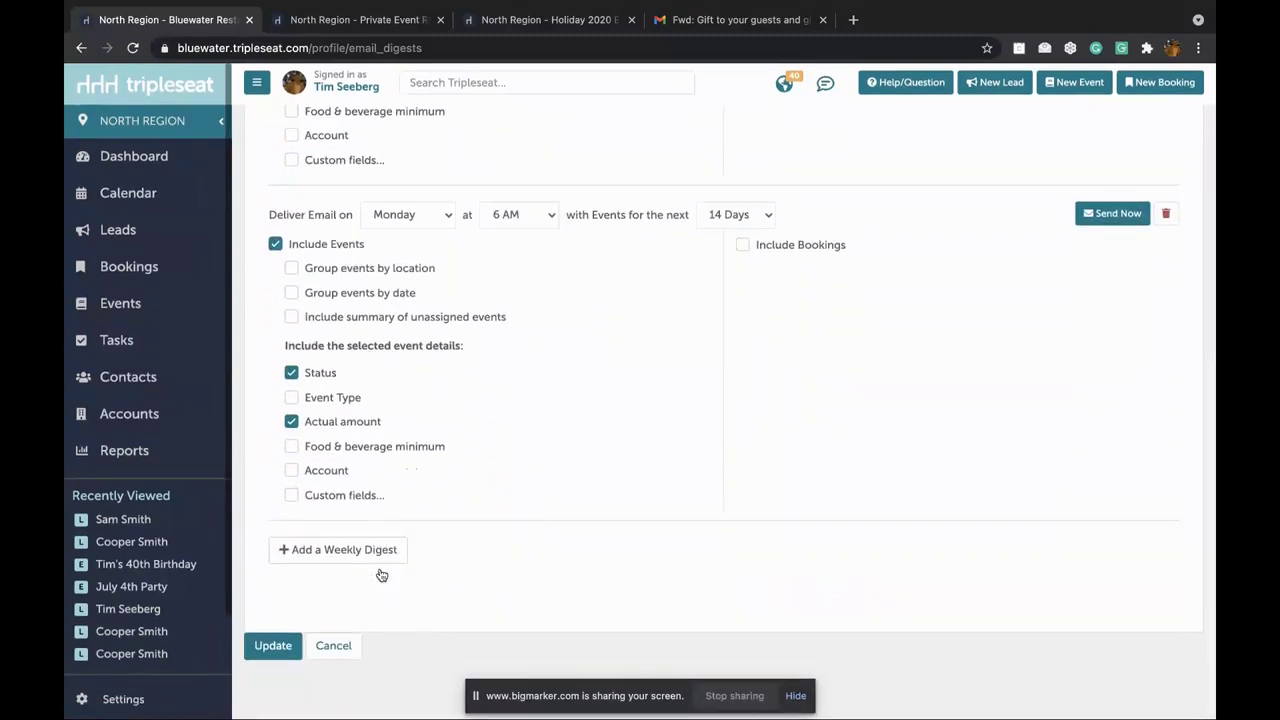
{"action": "scroll", "coordinate": [381, 575], "scroll_direction": "up", "scroll_amount": 15}
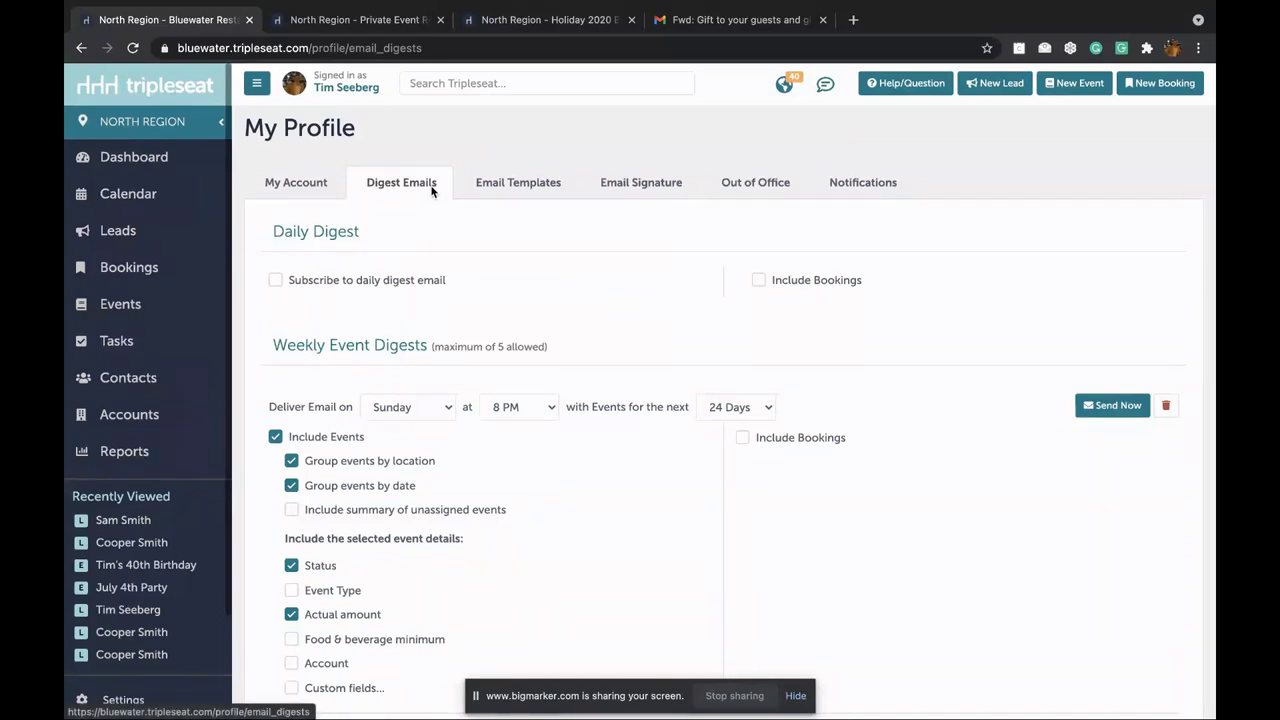
Step: Show the Email Templates page, scrolled to the Birthday Party and Wedding Leads lead templates
{"action": "left_click", "coordinate": [538, 186]}
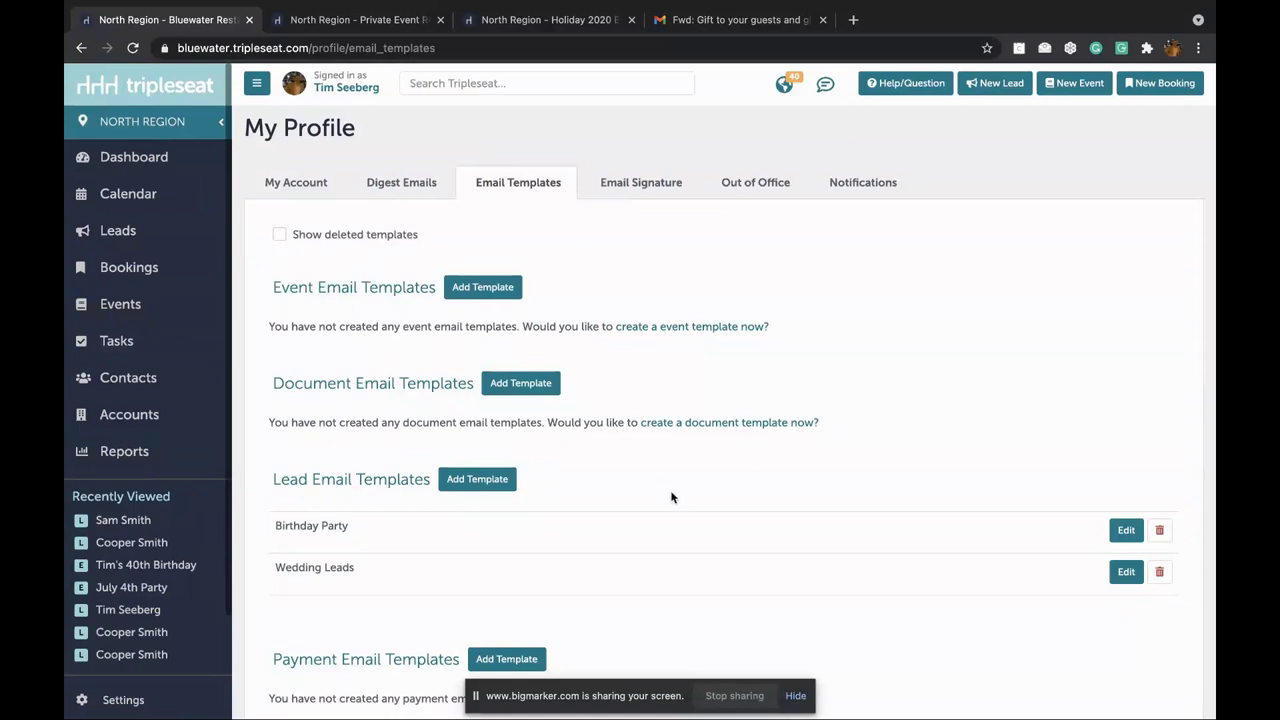
{"action": "scroll", "coordinate": [672, 500], "scroll_direction": "down", "scroll_amount": 2}
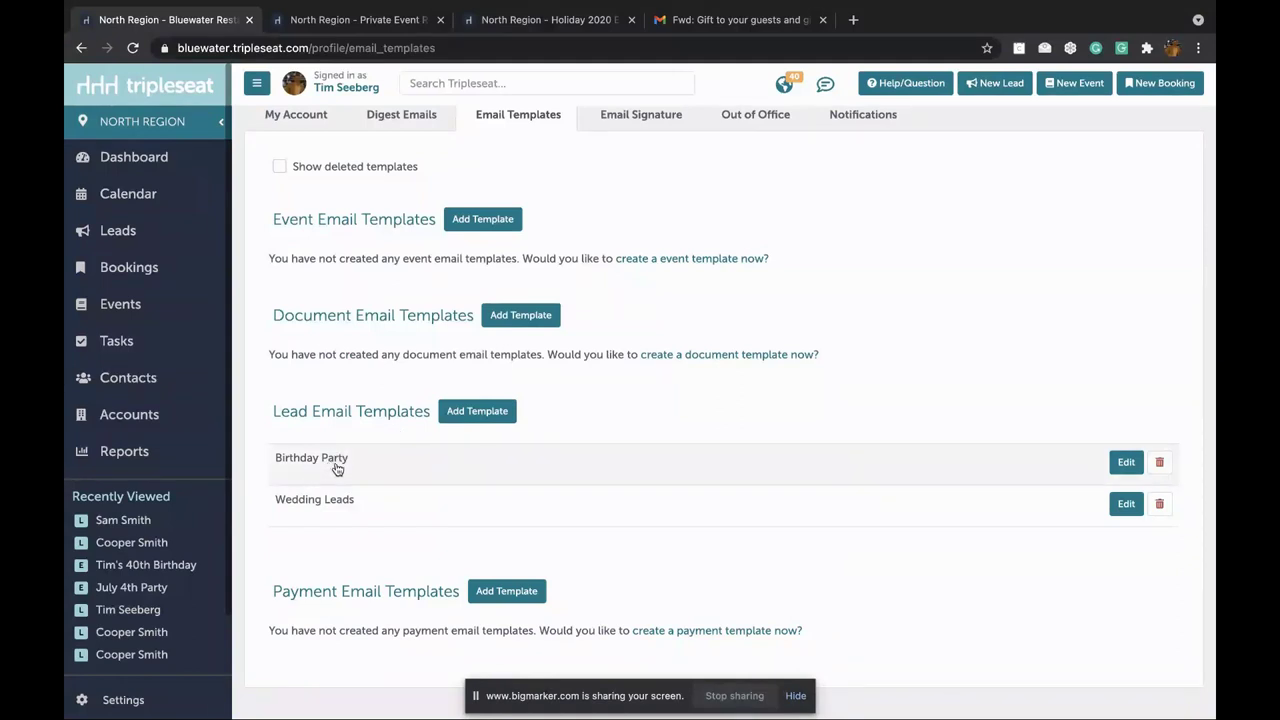
Step: Review the Birthday Party template's subject line and bulleted body questions, then save it unchanged
{"action": "left_click", "coordinate": [1133, 462]}
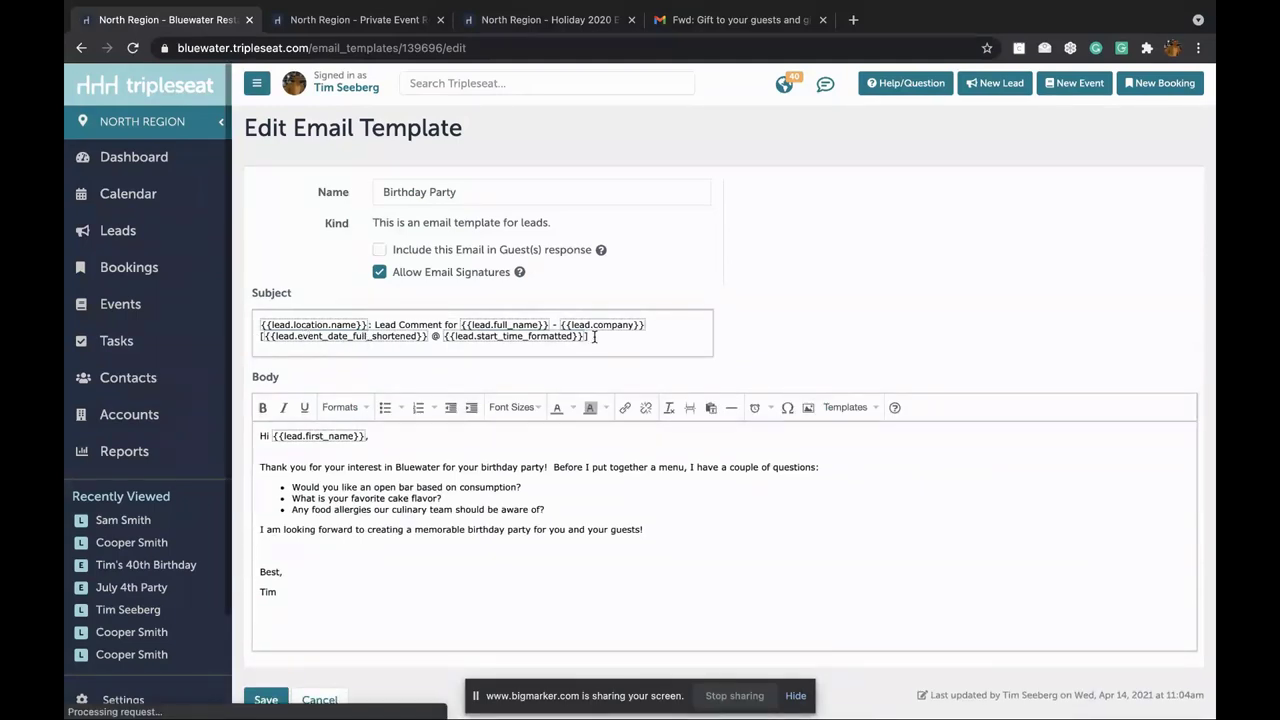
{"action": "left_click_drag", "start_coordinate": [594, 336], "coordinate": [241, 323]}
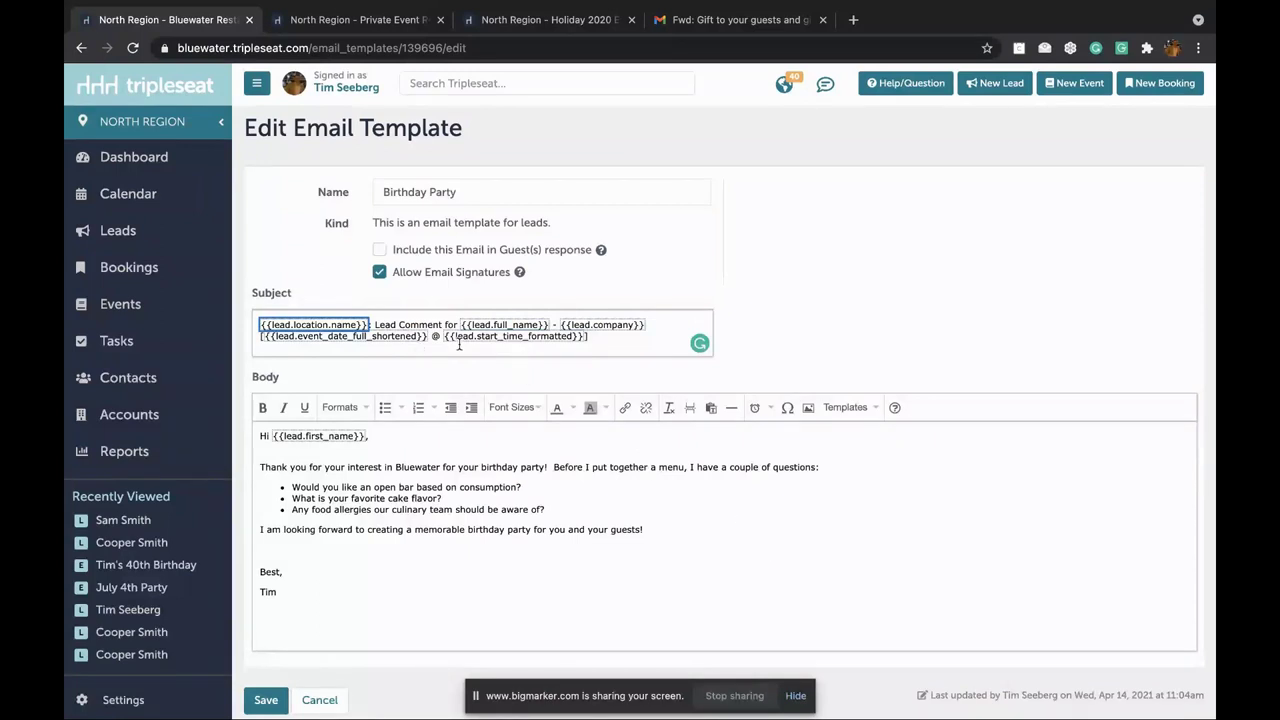
{"action": "left_click", "coordinate": [470, 529]}
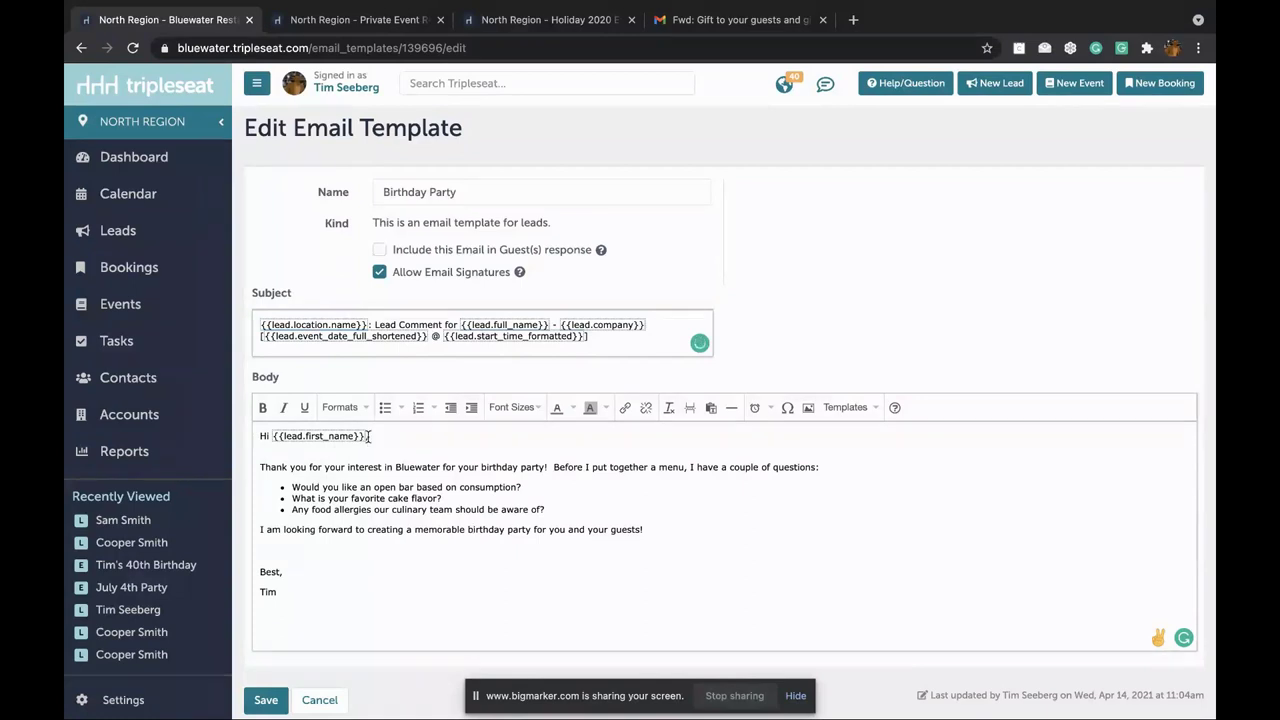
{"action": "left_click_drag", "start_coordinate": [548, 510], "coordinate": [298, 489]}
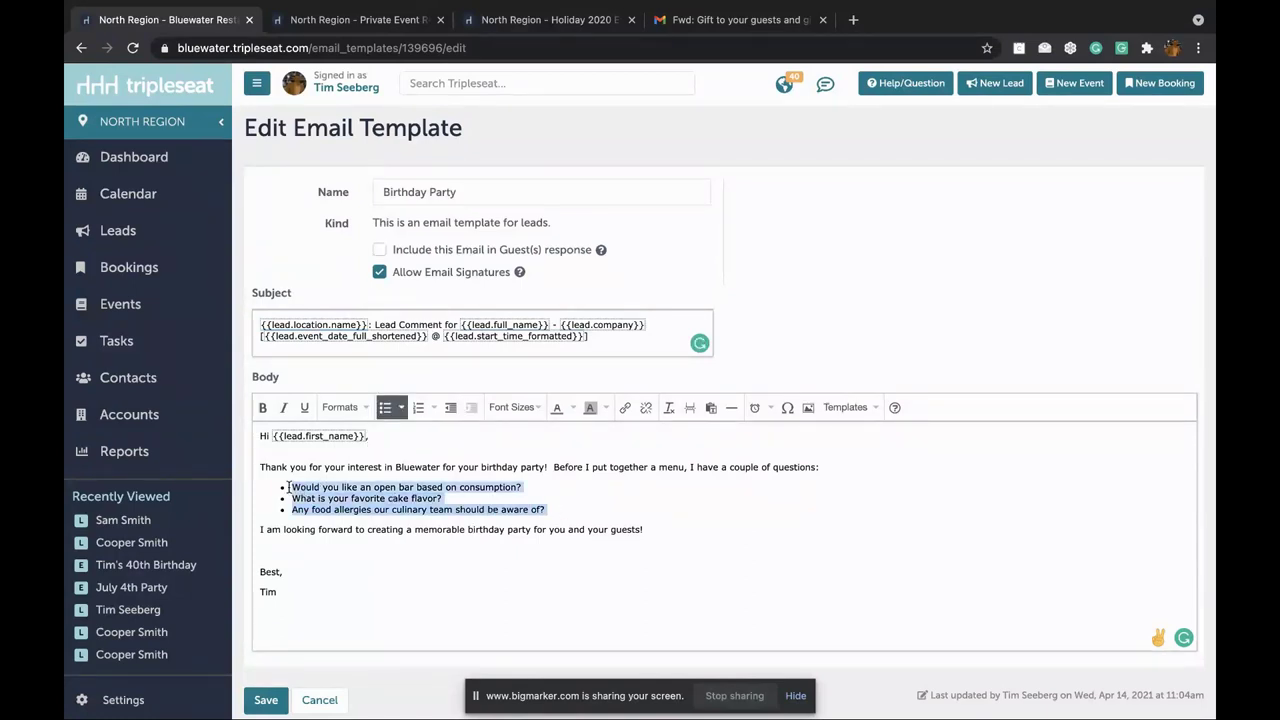
{"action": "left_click", "coordinate": [391, 546]}
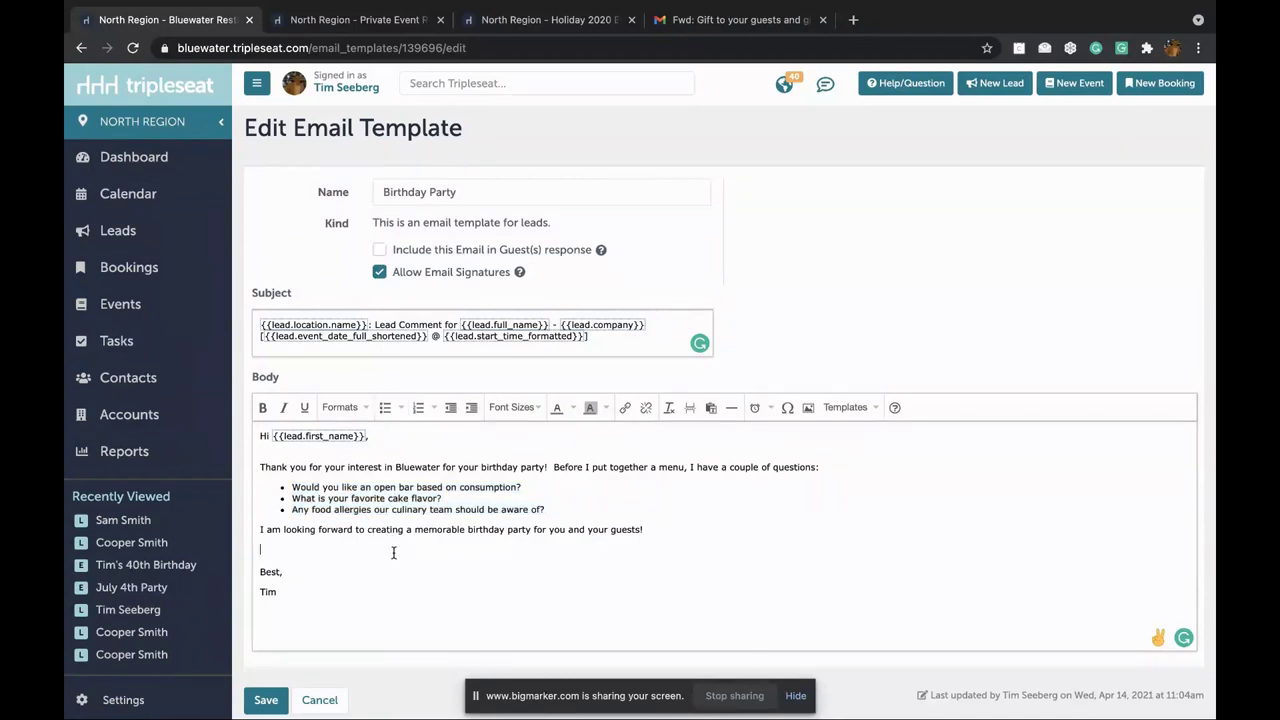
{"action": "left_click", "coordinate": [263, 702]}
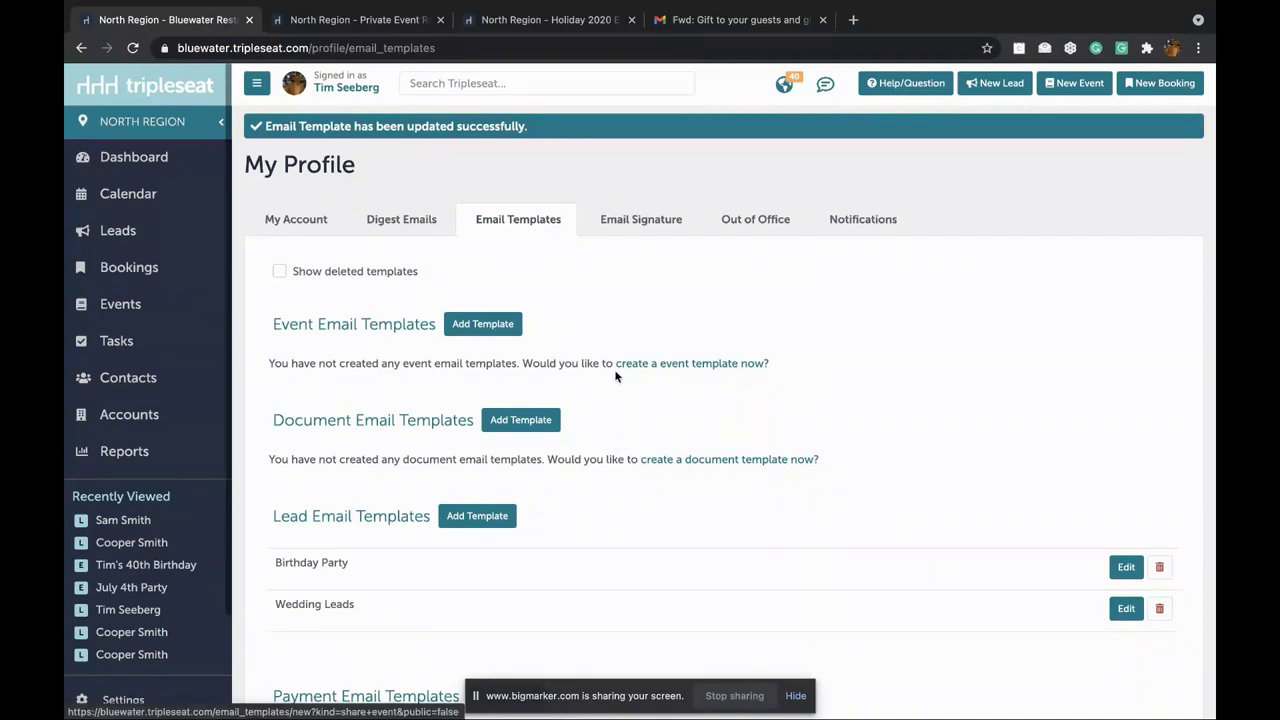
{"action": "scroll", "coordinate": [617, 367], "scroll_direction": "down", "scroll_amount": 1}
{"action": "scroll", "coordinate": [617, 372], "scroll_direction": "up", "scroll_amount": 1}
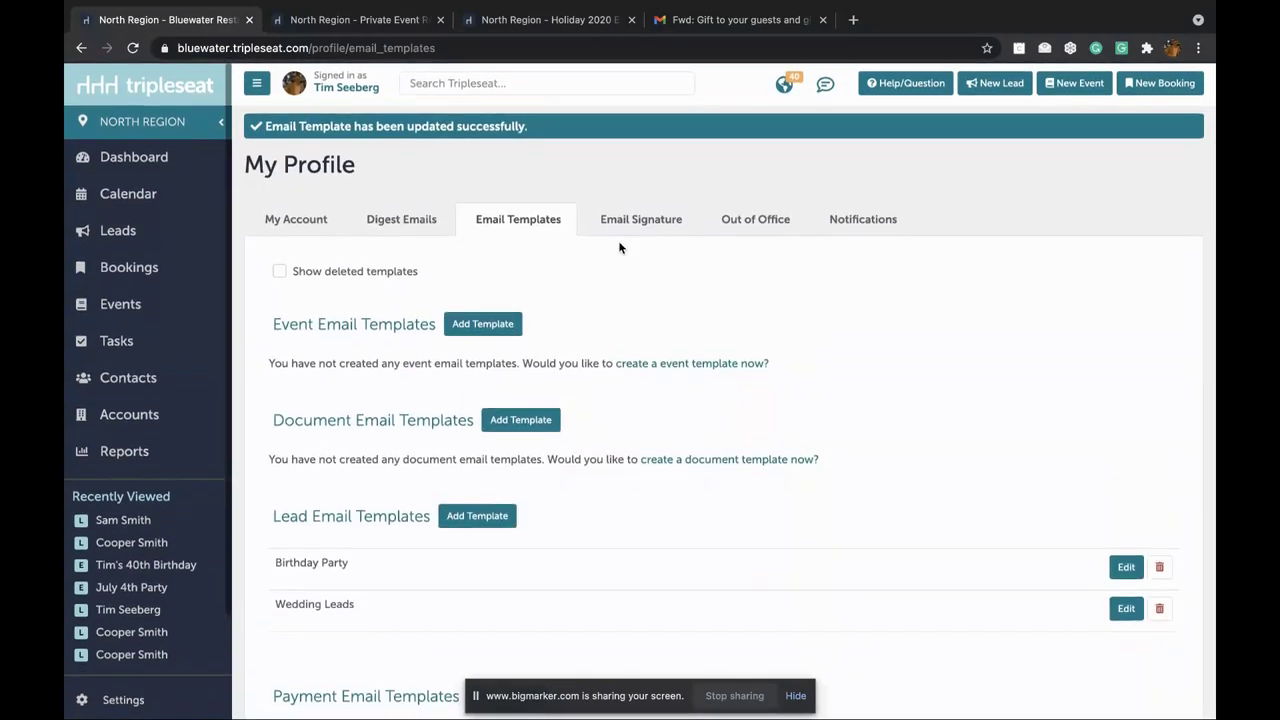
Step: Set the Contacts and Online Payments notifications to Email Only
{"action": "left_click", "coordinate": [856, 222]}
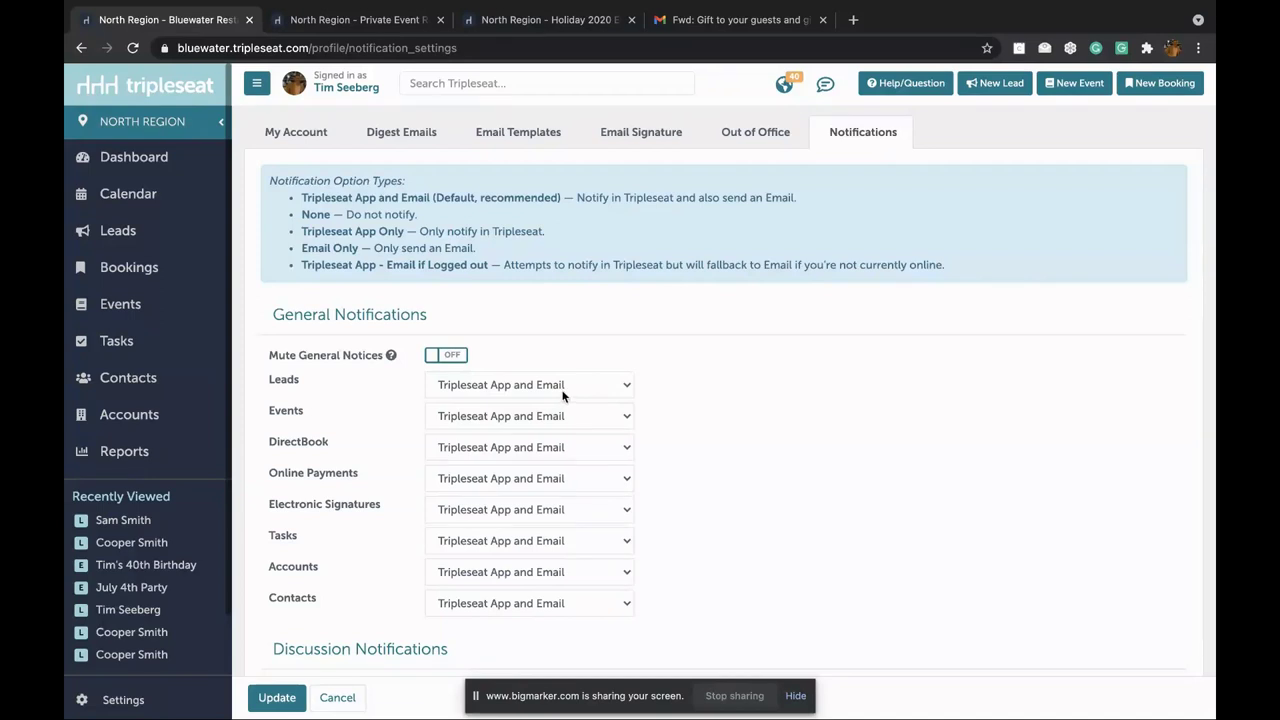
{"action": "left_click", "coordinate": [501, 605]}
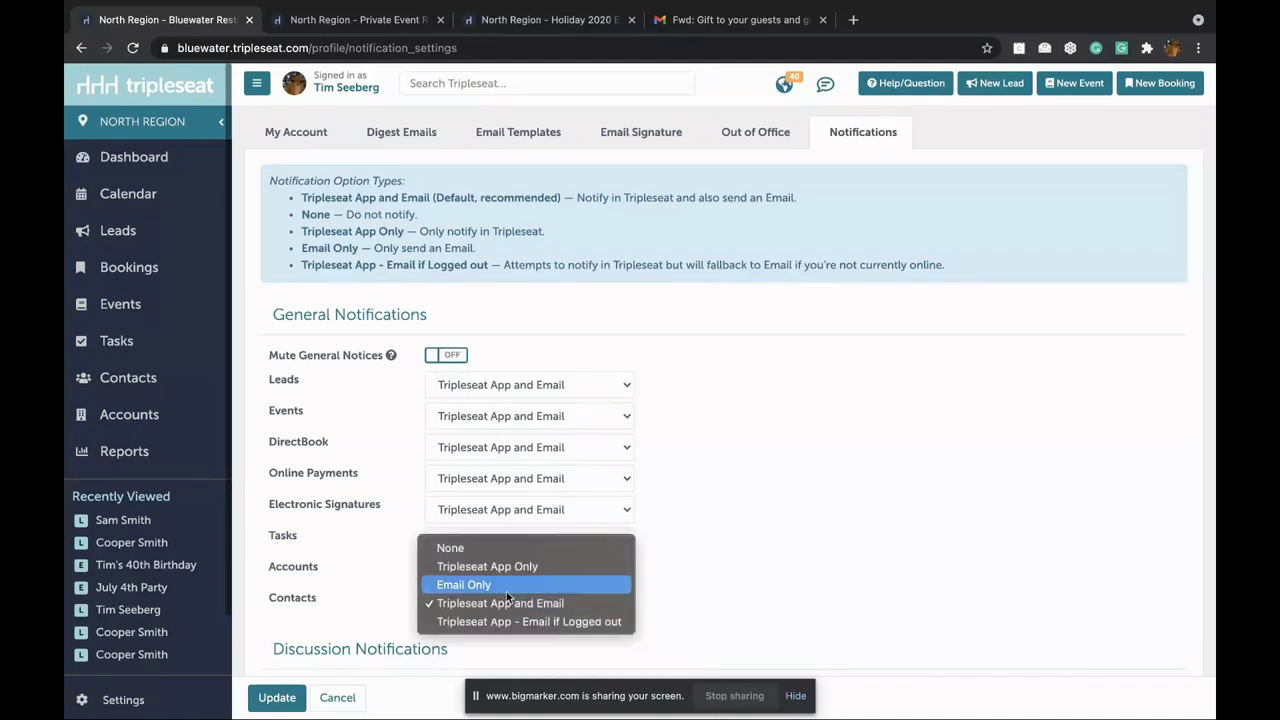
{"action": "left_click", "coordinate": [503, 586]}
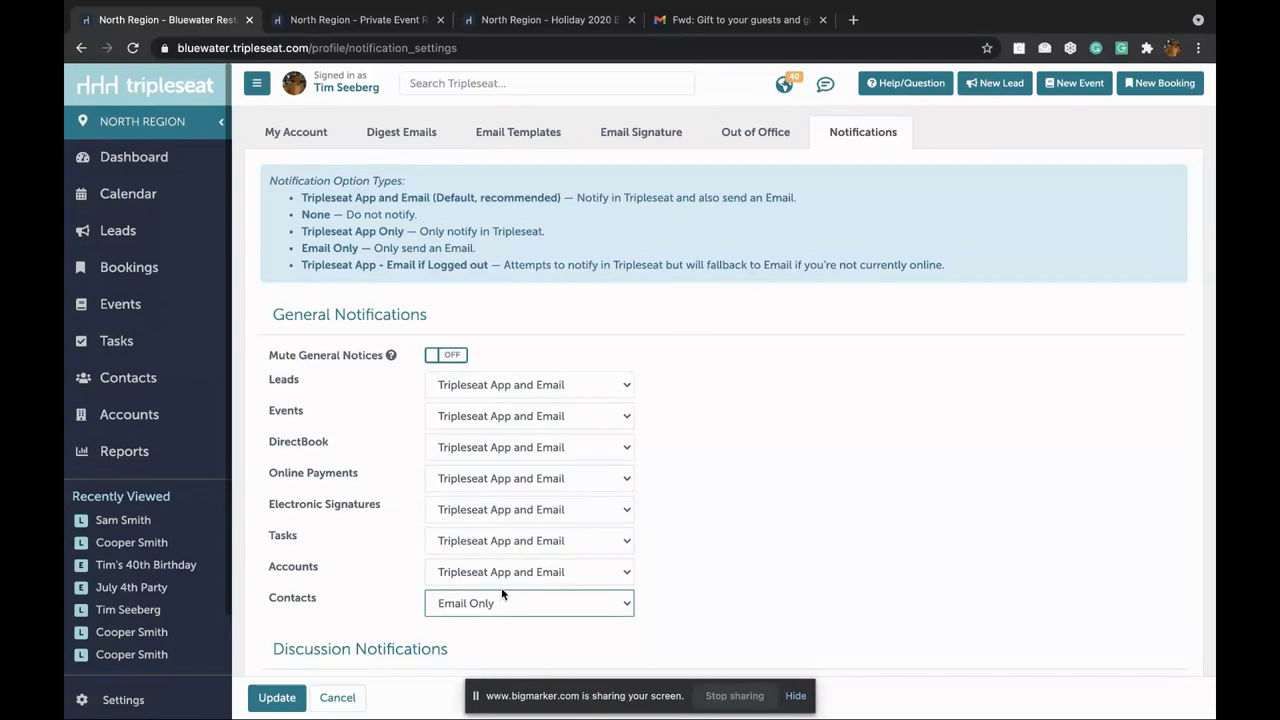
{"action": "left_click", "coordinate": [498, 480]}
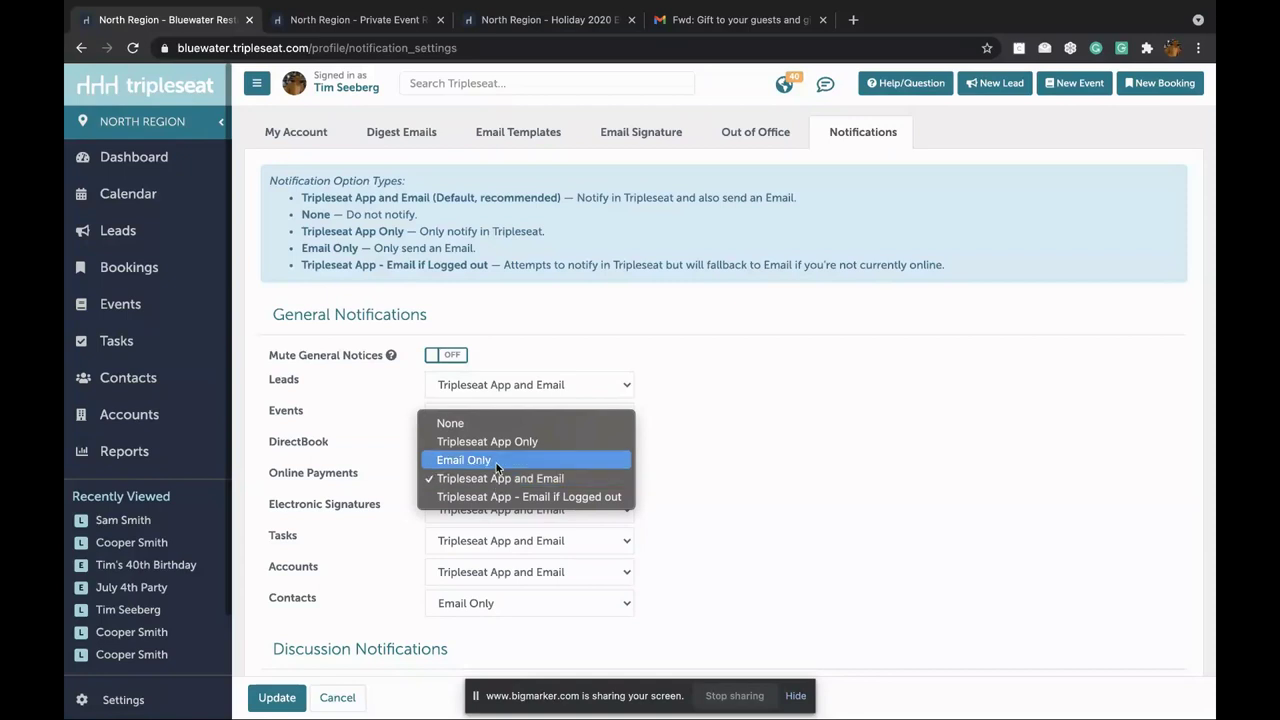
{"action": "left_click", "coordinate": [490, 462]}
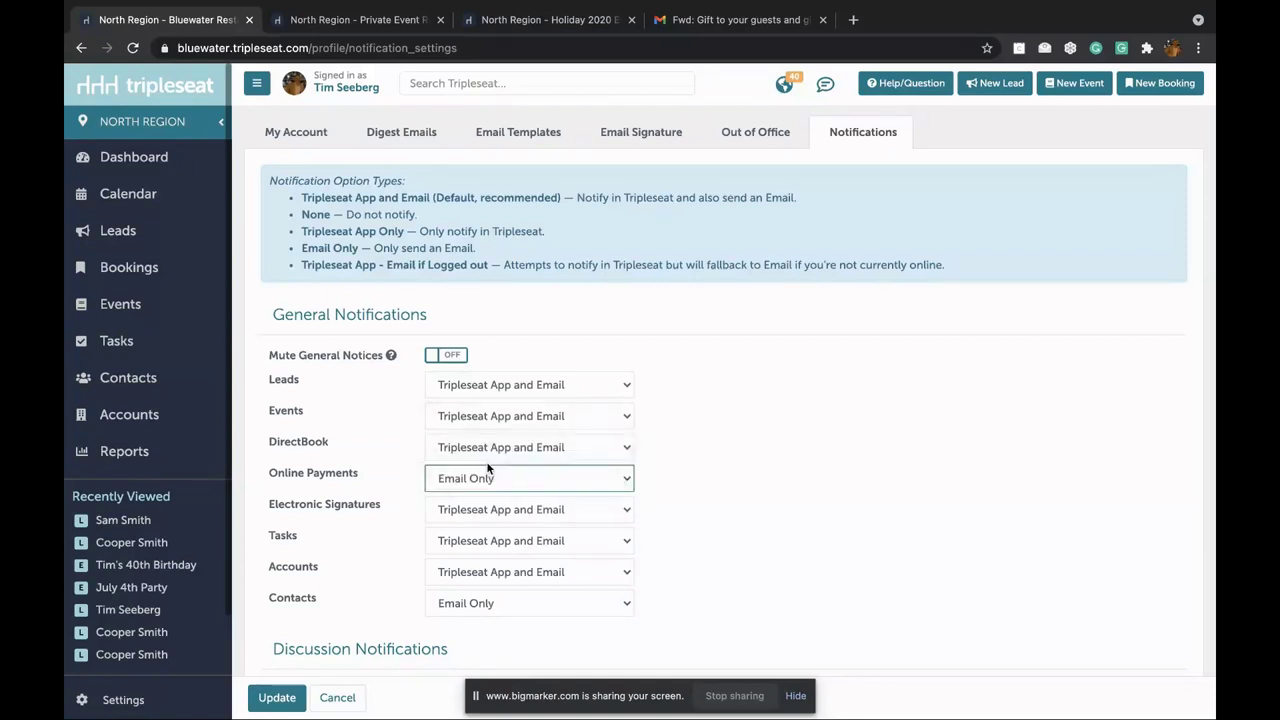
Step: Look over the notification list, then go to the My Account profile details
{"action": "scroll", "coordinate": [733, 497], "scroll_direction": "up", "scroll_amount": 1}
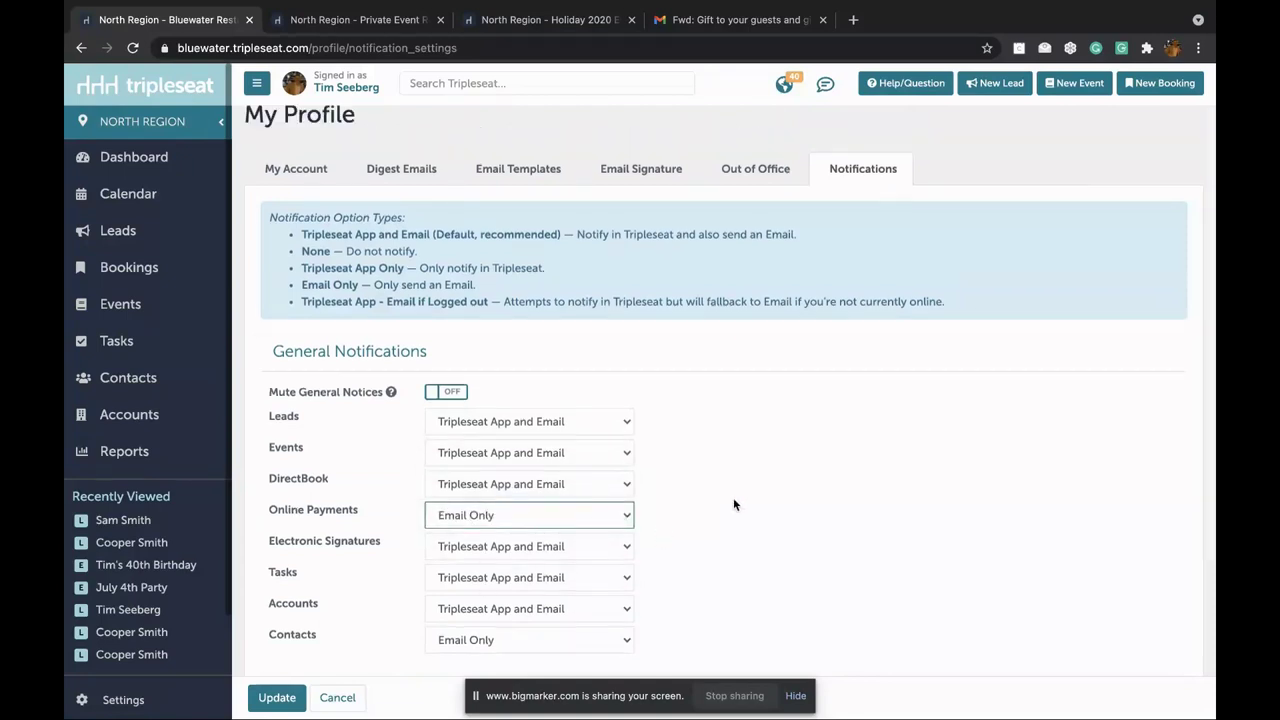
{"action": "scroll", "coordinate": [733, 500], "scroll_direction": "down", "scroll_amount": 2}
{"action": "scroll", "coordinate": [733, 508], "scroll_direction": "down", "scroll_amount": 2}
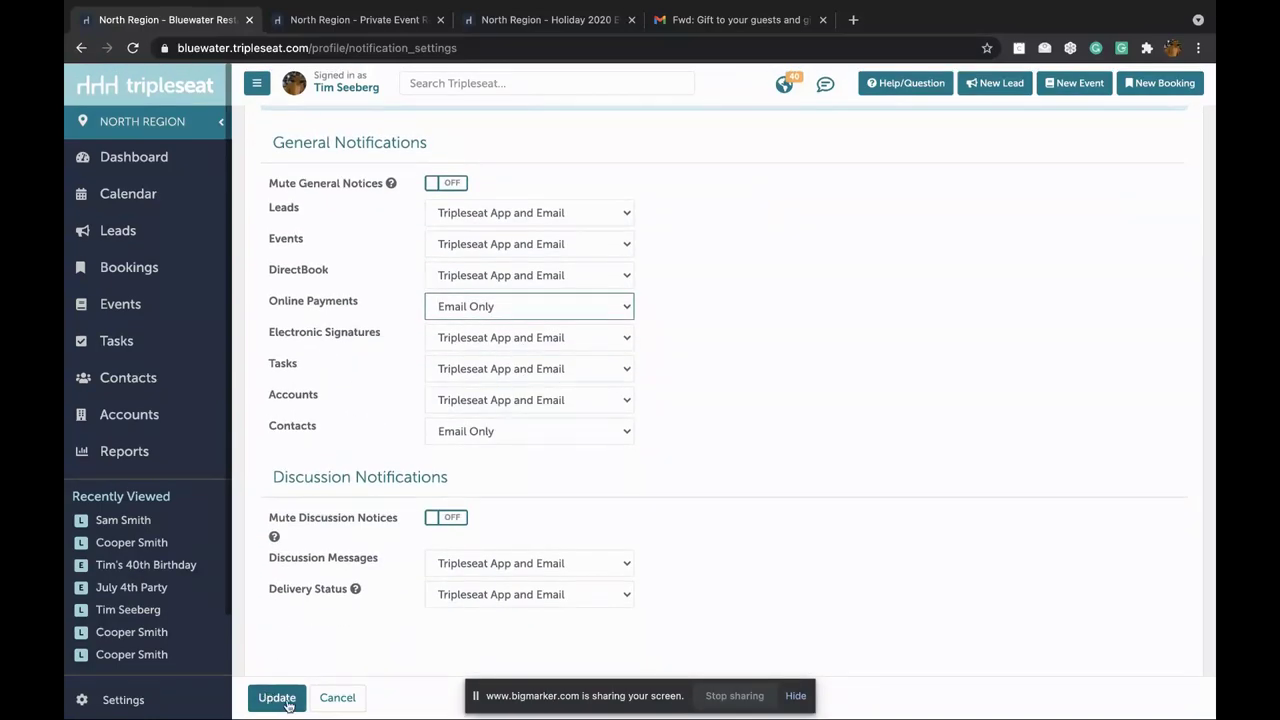
{"action": "scroll", "coordinate": [751, 310], "scroll_direction": "up", "scroll_amount": 3}
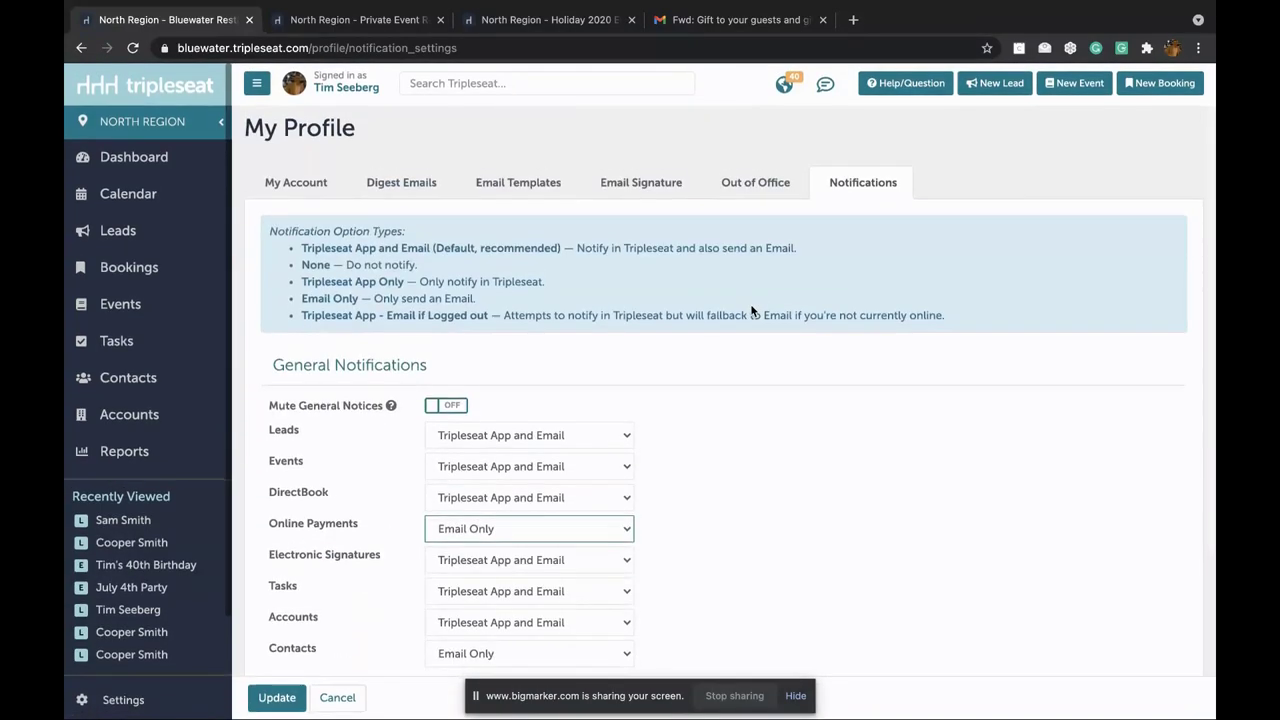
{"action": "left_click", "coordinate": [287, 187]}
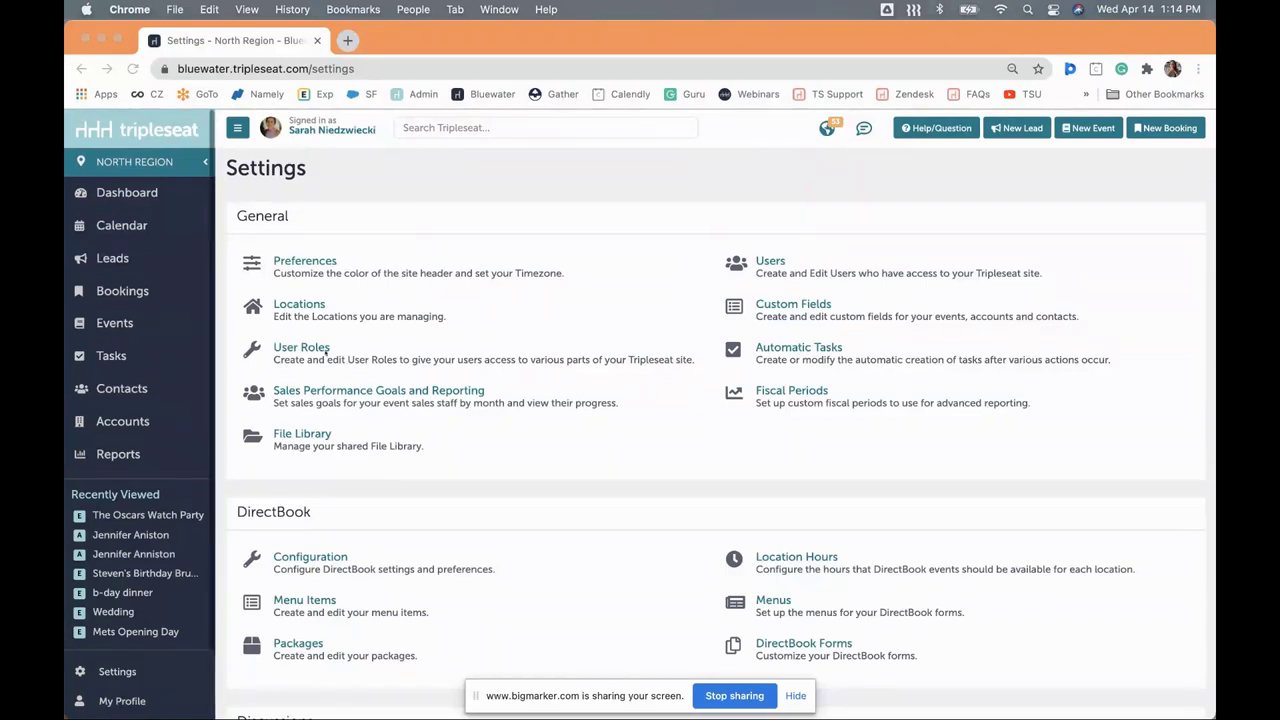
Step: Switch to the other browser window showing Tripleseat's Settings page
{"action": "left_click", "coordinate": [415, 358]}
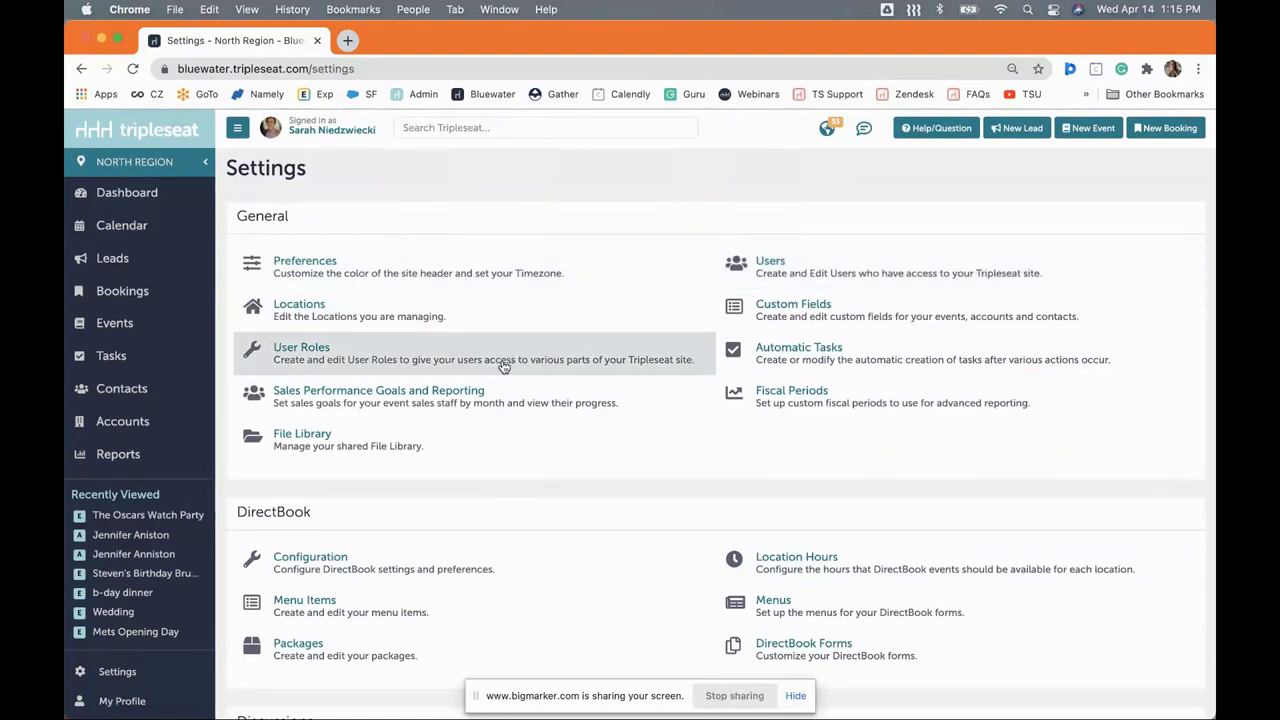
Step: Open User Roles under General and scroll through the nine global roles
{"action": "left_click", "coordinate": [418, 362]}
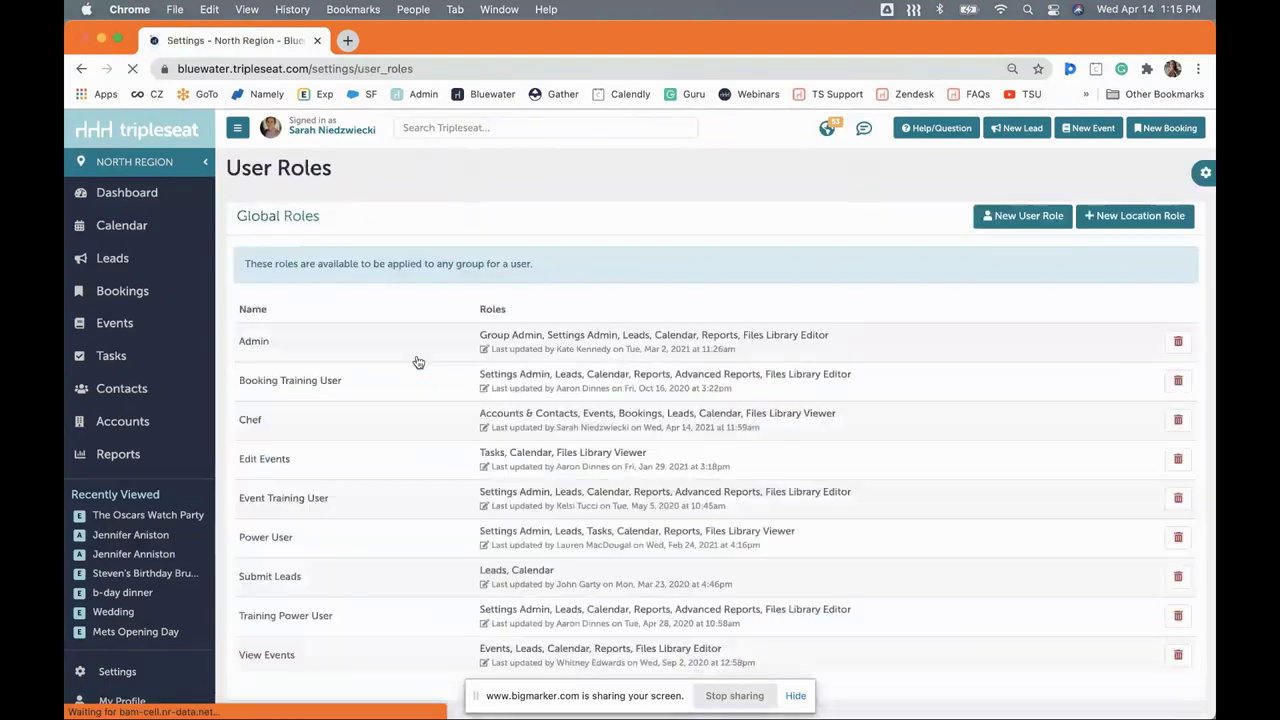
{"action": "scroll", "coordinate": [385, 443], "scroll_direction": "down", "scroll_amount": 1}
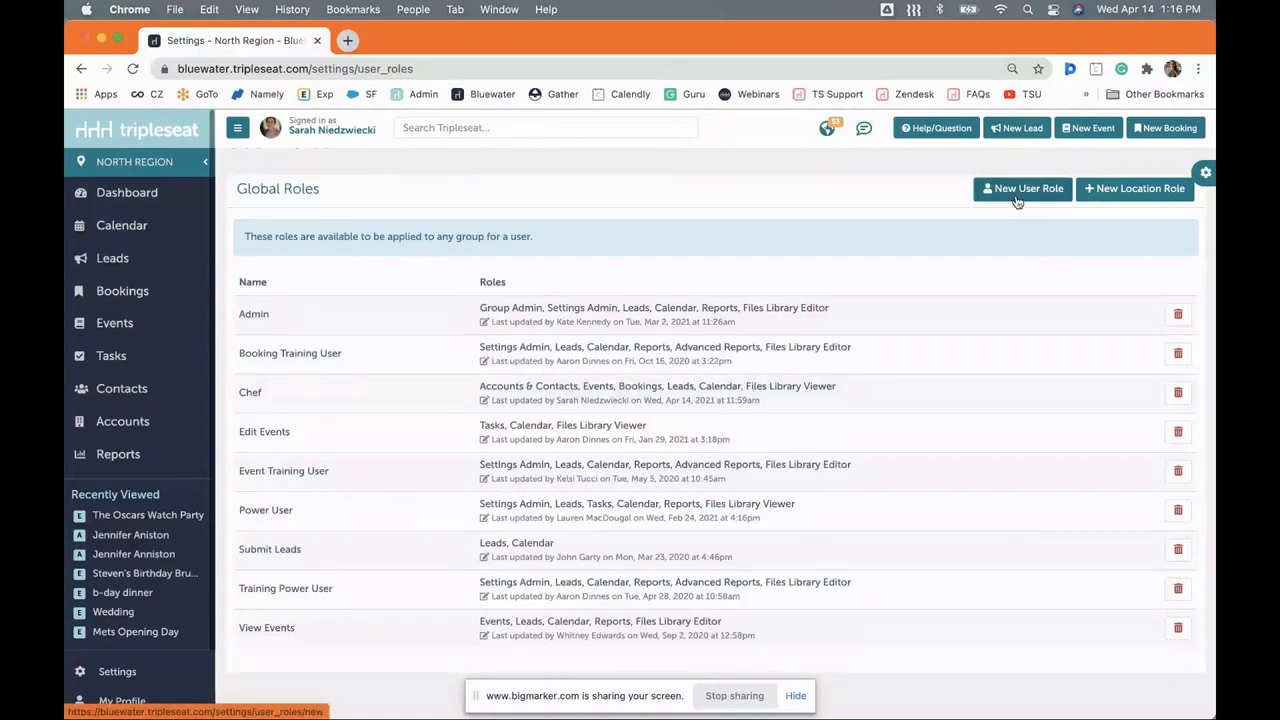
Step: Open the Chef role, clear stray name characters, and leave Admin unchecked
{"action": "left_click", "coordinate": [280, 393]}
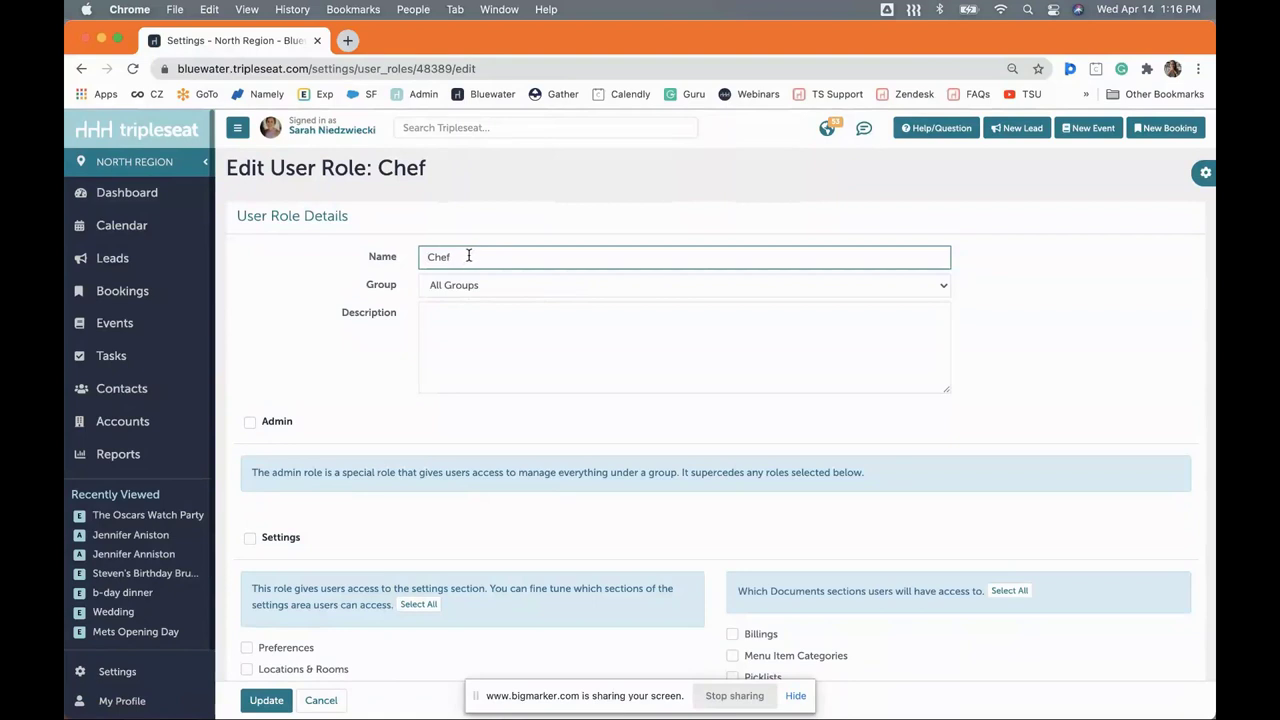
{"action": "type", "text": "hjkls"}
{"action": "key", "text": "BackSpace"}
{"action": "key", "text": "BackSpace"}
{"action": "key", "text": "BackSpace"}
{"action": "key", "text": "BackSpace"}
{"action": "key", "text": "BackSpace"}
{"action": "key", "text": "BackSpace"}
{"action": "left_click", "coordinate": [250, 424]}
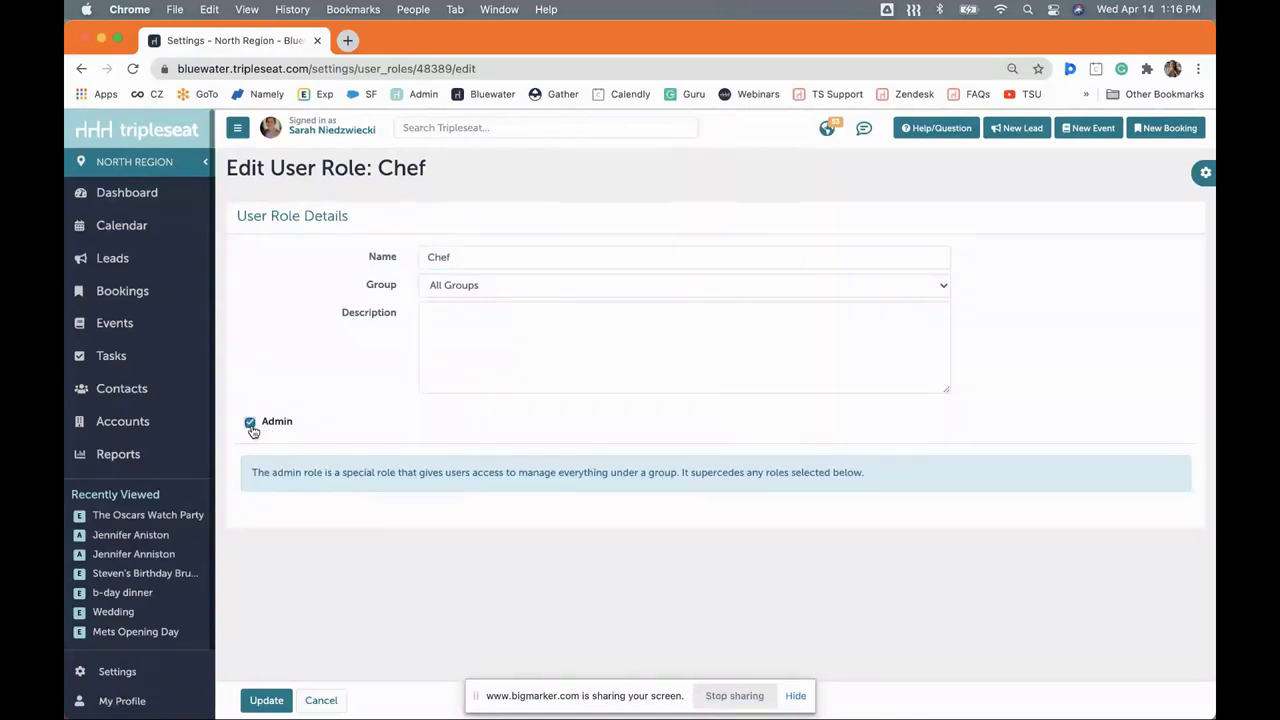
{"action": "left_click", "coordinate": [250, 424]}
{"action": "scroll", "coordinate": [252, 430], "scroll_direction": "down", "scroll_amount": 1}
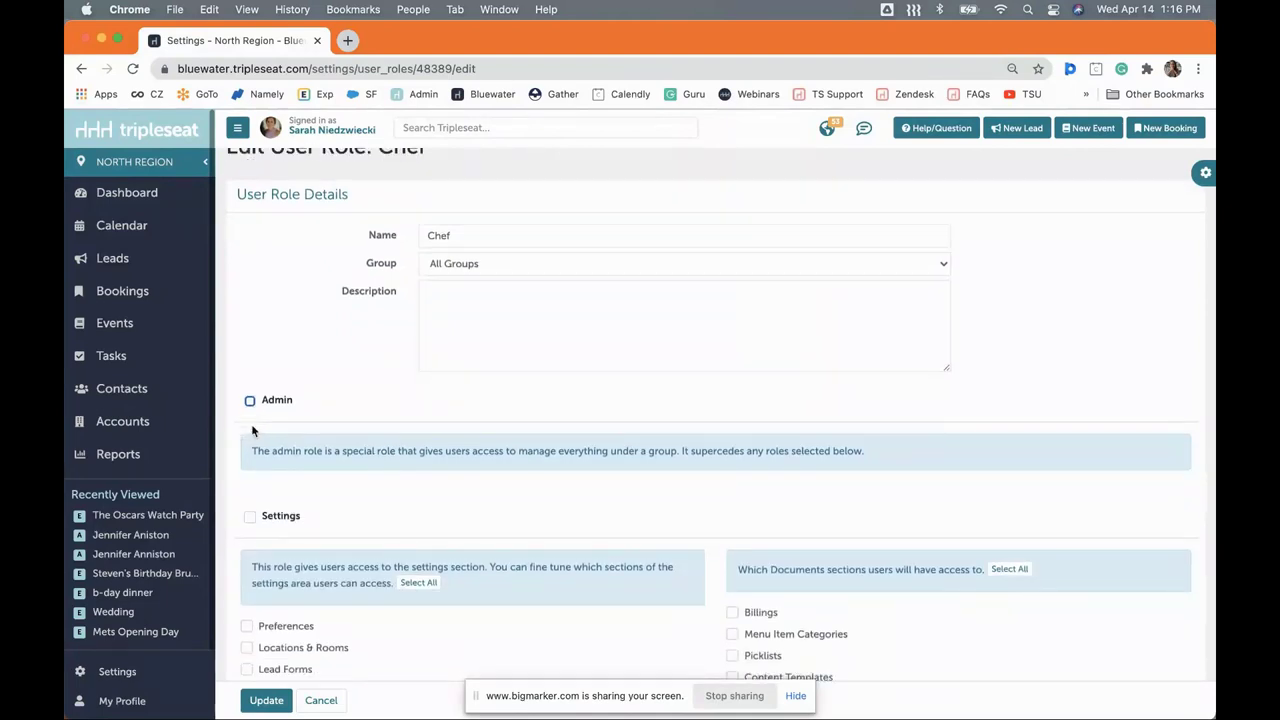
{"action": "scroll", "coordinate": [252, 430], "scroll_direction": "down", "scroll_amount": 5}
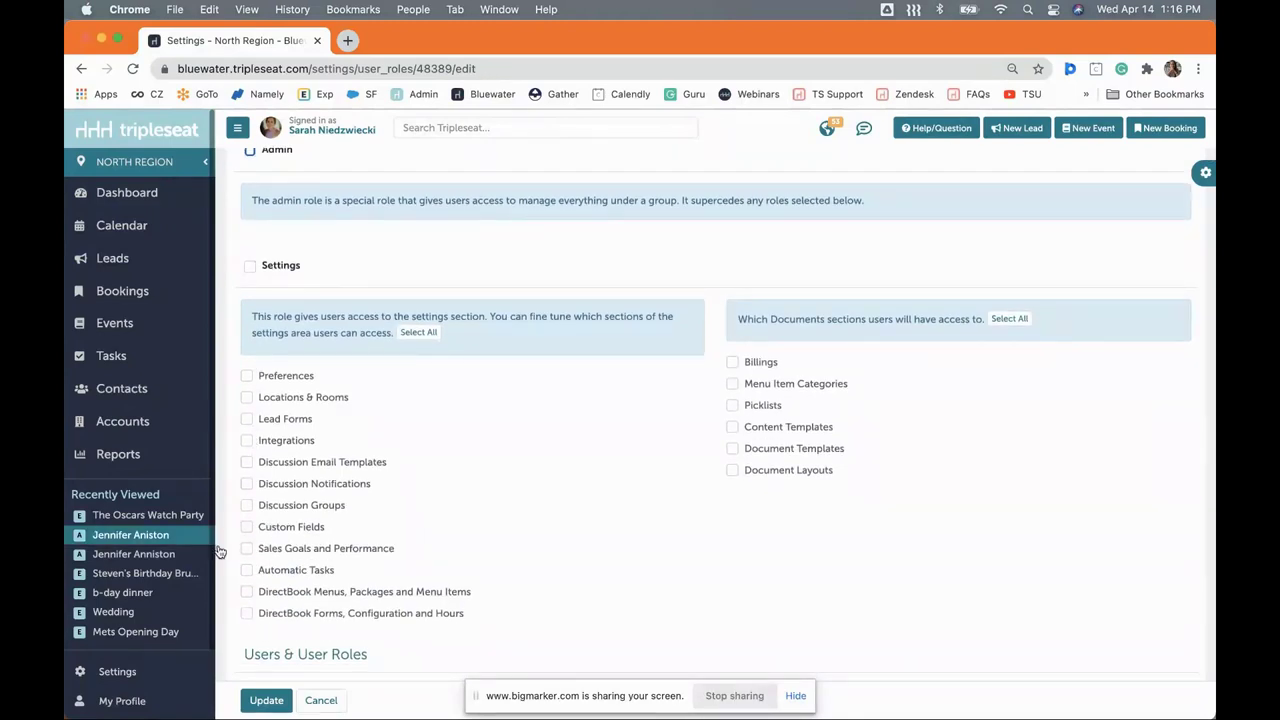
Step: Tick then untick the Settings and Lead Forms permissions, and scroll through Chef's permissions
{"action": "left_click", "coordinate": [252, 270]}
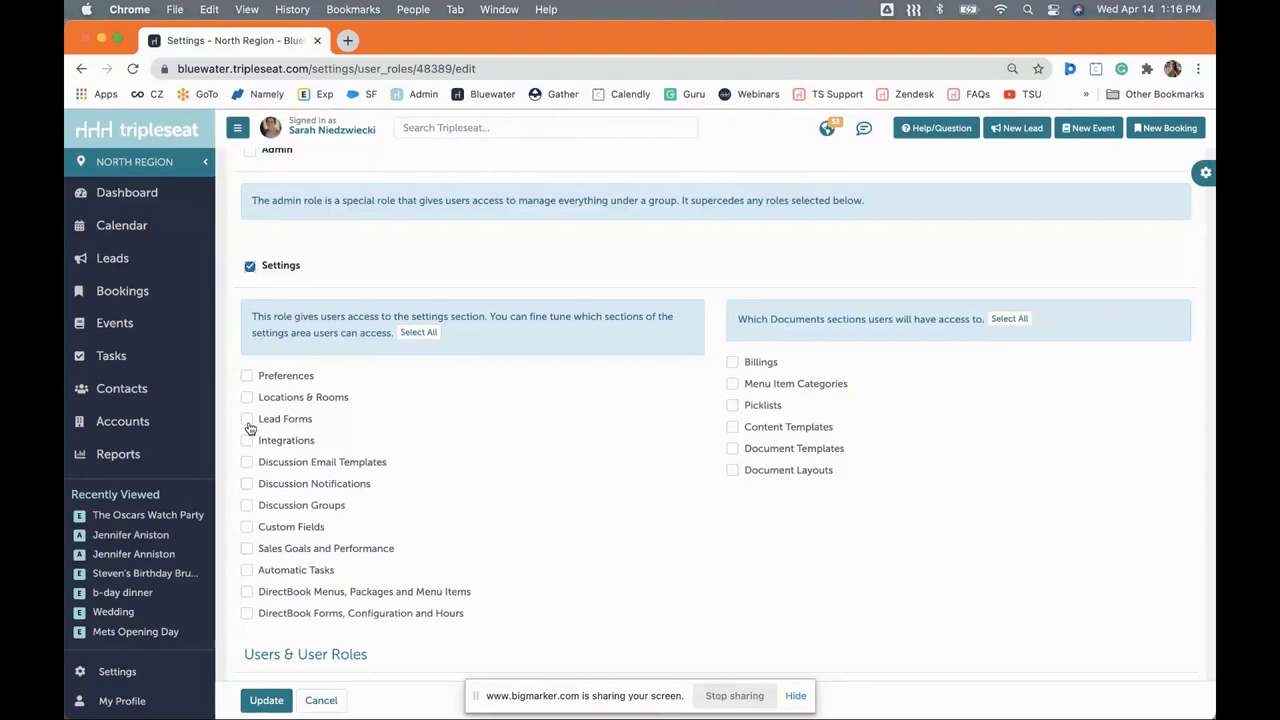
{"action": "left_click", "coordinate": [248, 421]}
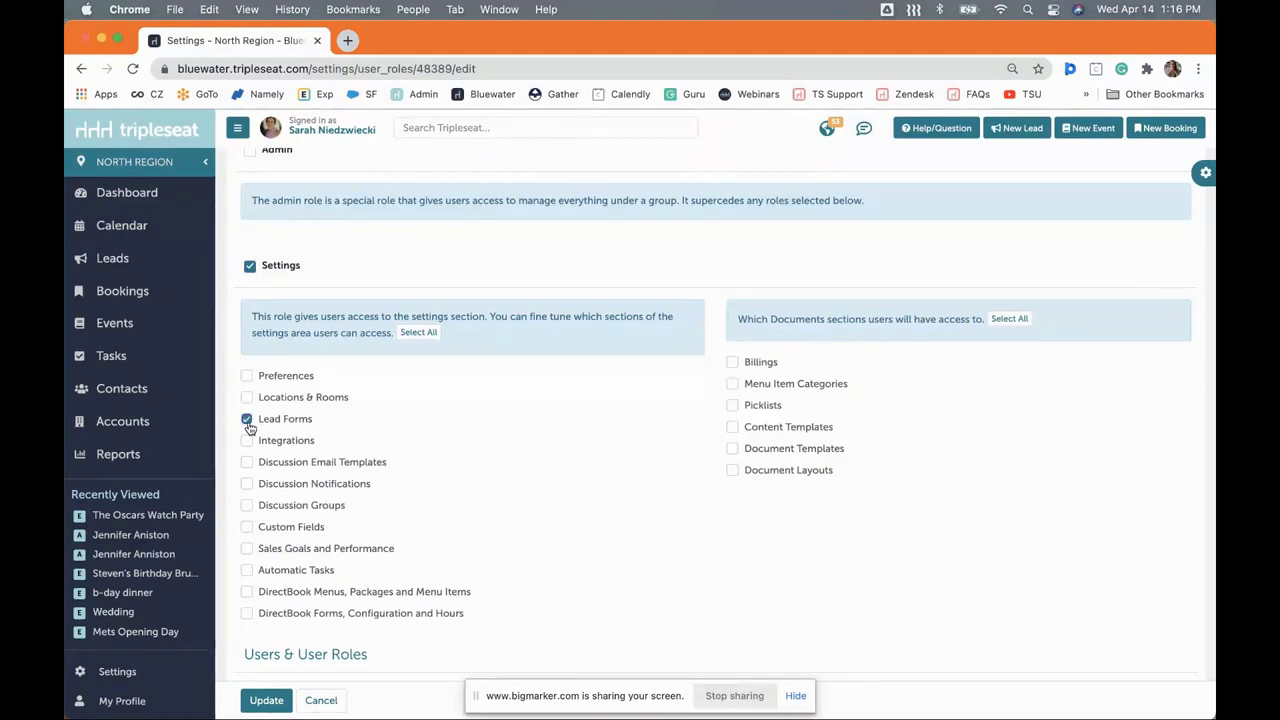
{"action": "left_click", "coordinate": [247, 420]}
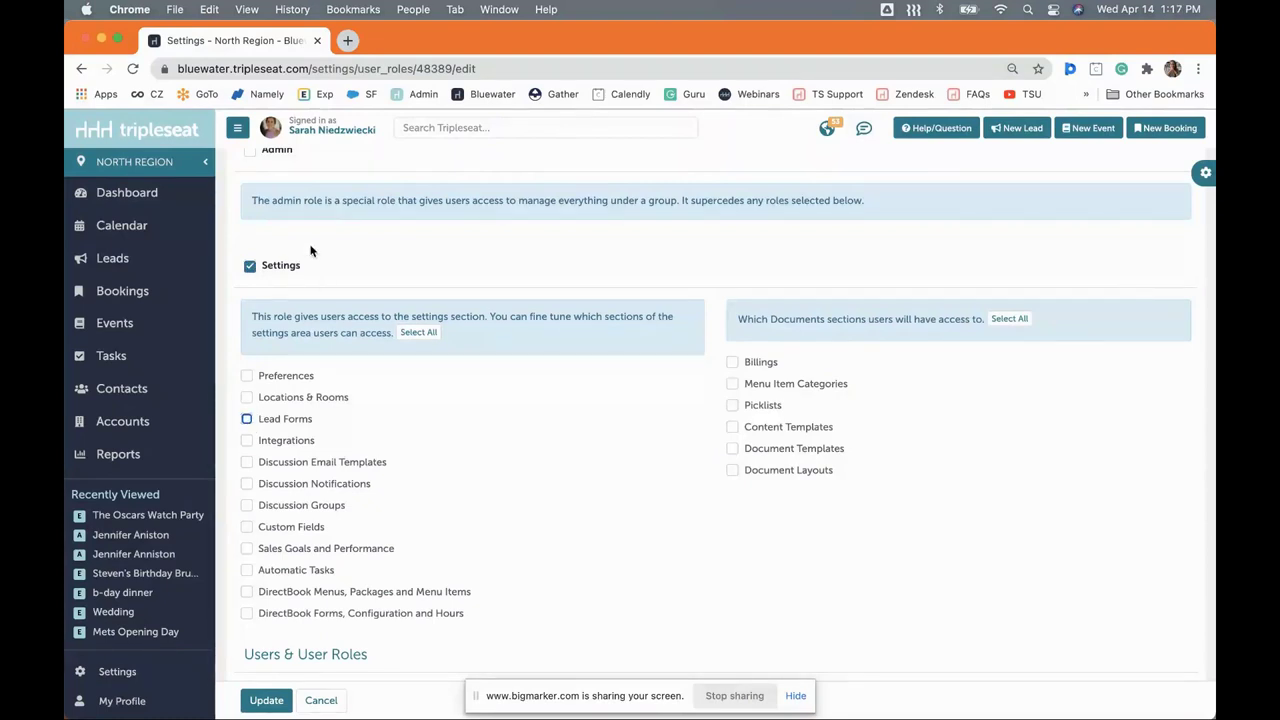
{"action": "left_click", "coordinate": [251, 267]}
{"action": "scroll", "coordinate": [507, 433], "scroll_direction": "down", "scroll_amount": 5}
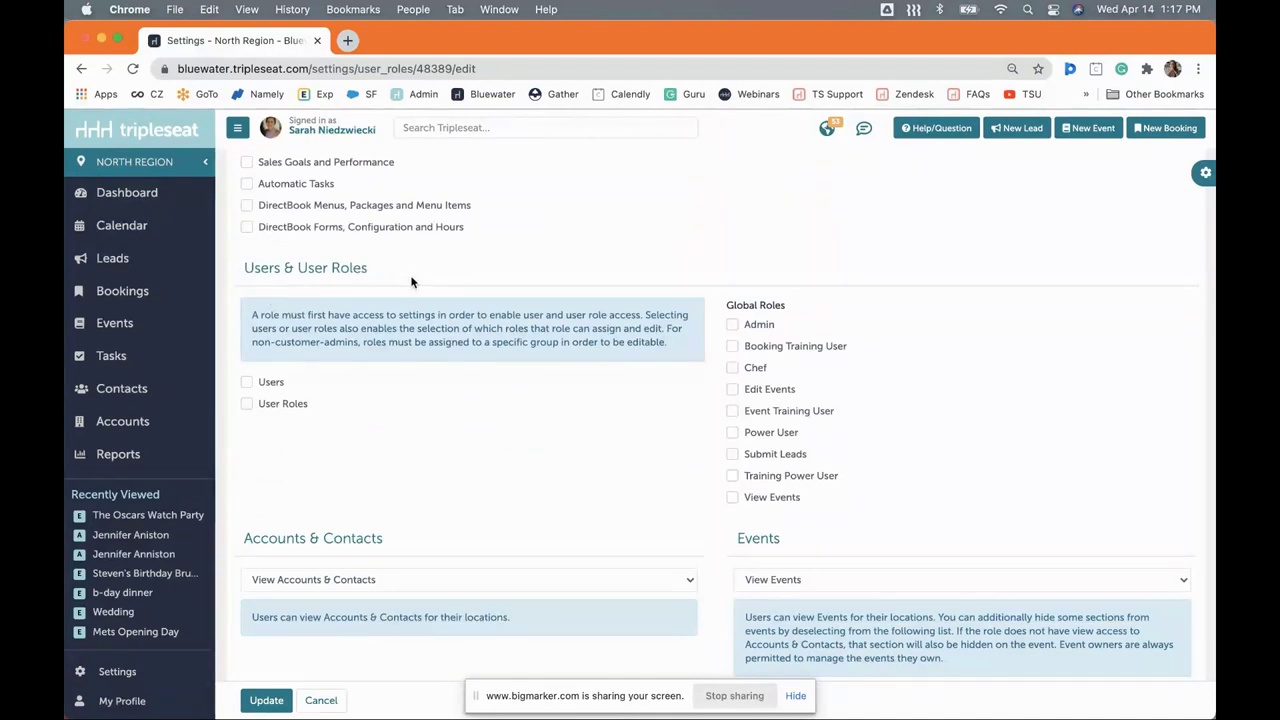
{"action": "scroll", "coordinate": [480, 444], "scroll_direction": "down", "scroll_amount": 2}
{"action": "scroll", "coordinate": [487, 445], "scroll_direction": "down", "scroll_amount": 3}
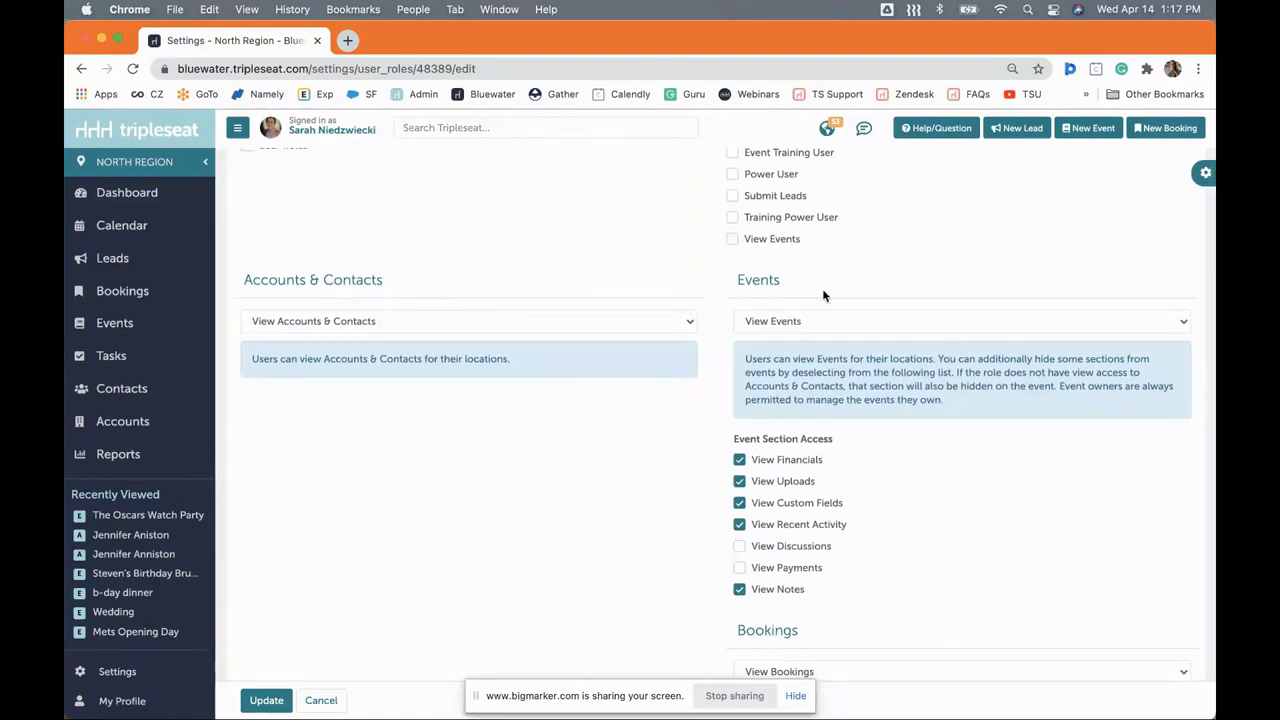
{"action": "left_click", "coordinate": [787, 327]}
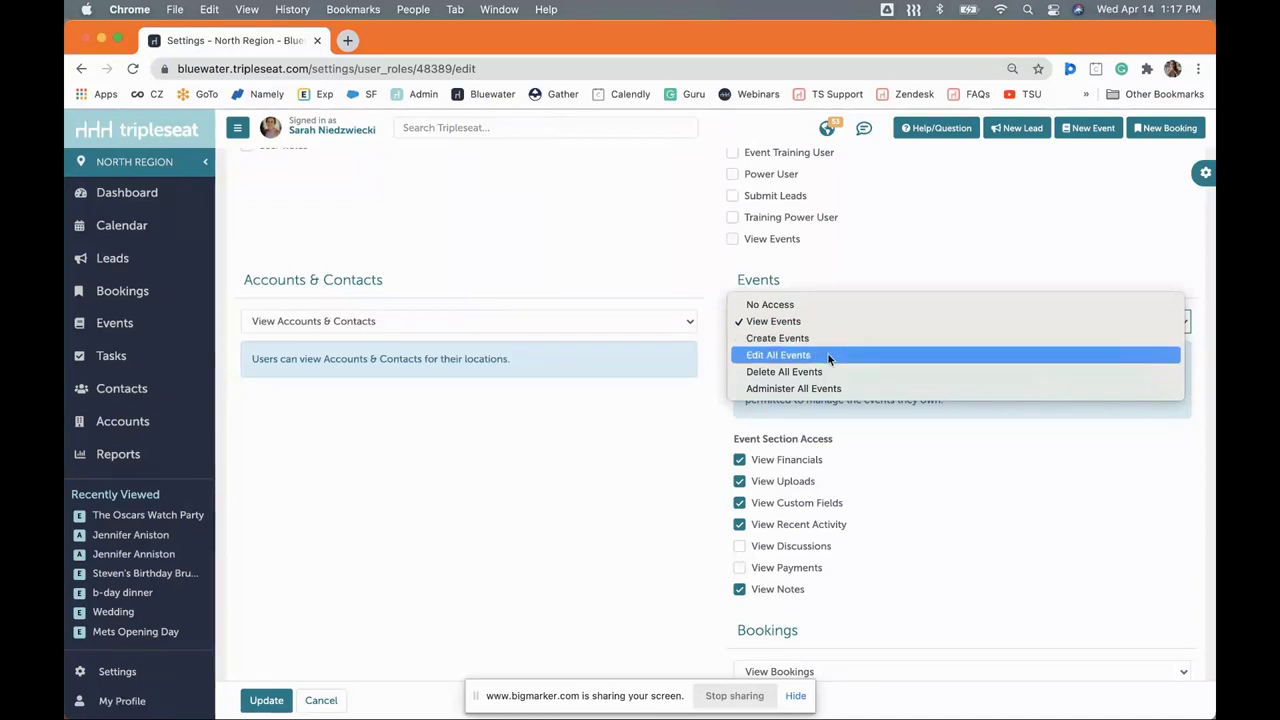
{"action": "left_click", "coordinate": [652, 443]}
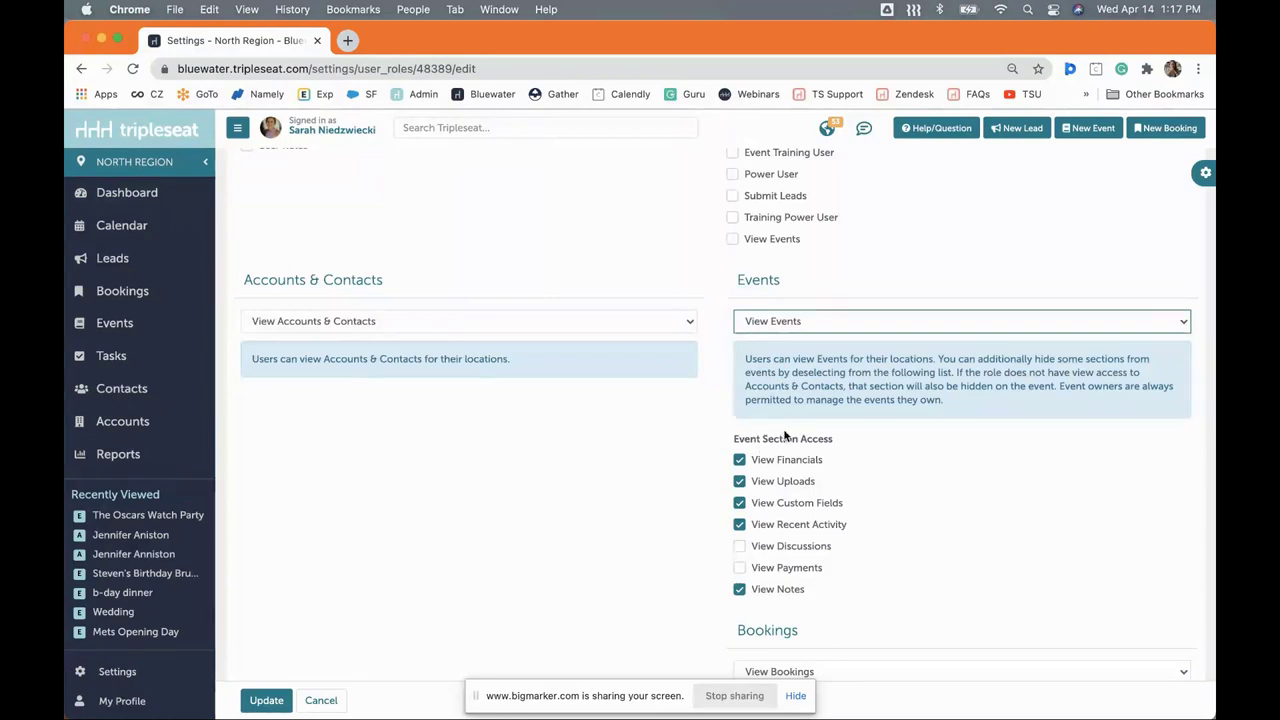
{"action": "scroll", "coordinate": [785, 435], "scroll_direction": "down", "scroll_amount": 10}
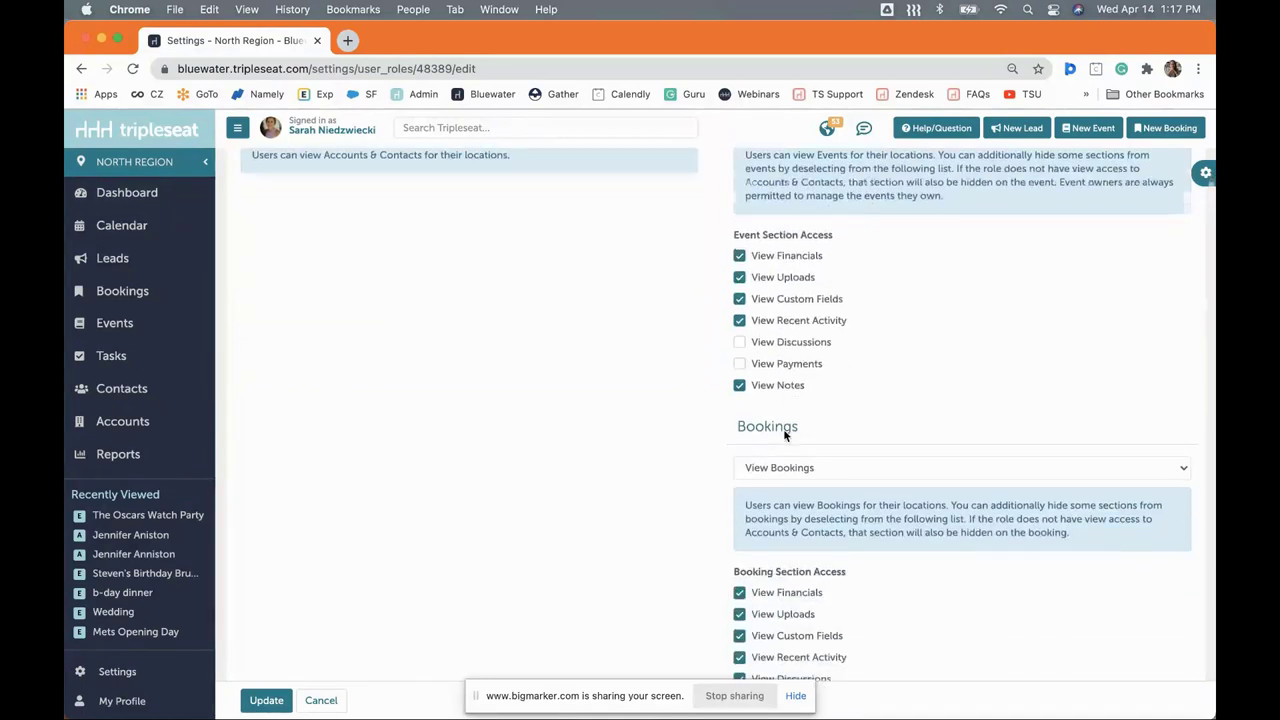
{"action": "scroll", "coordinate": [785, 435], "scroll_direction": "down", "scroll_amount": 1}
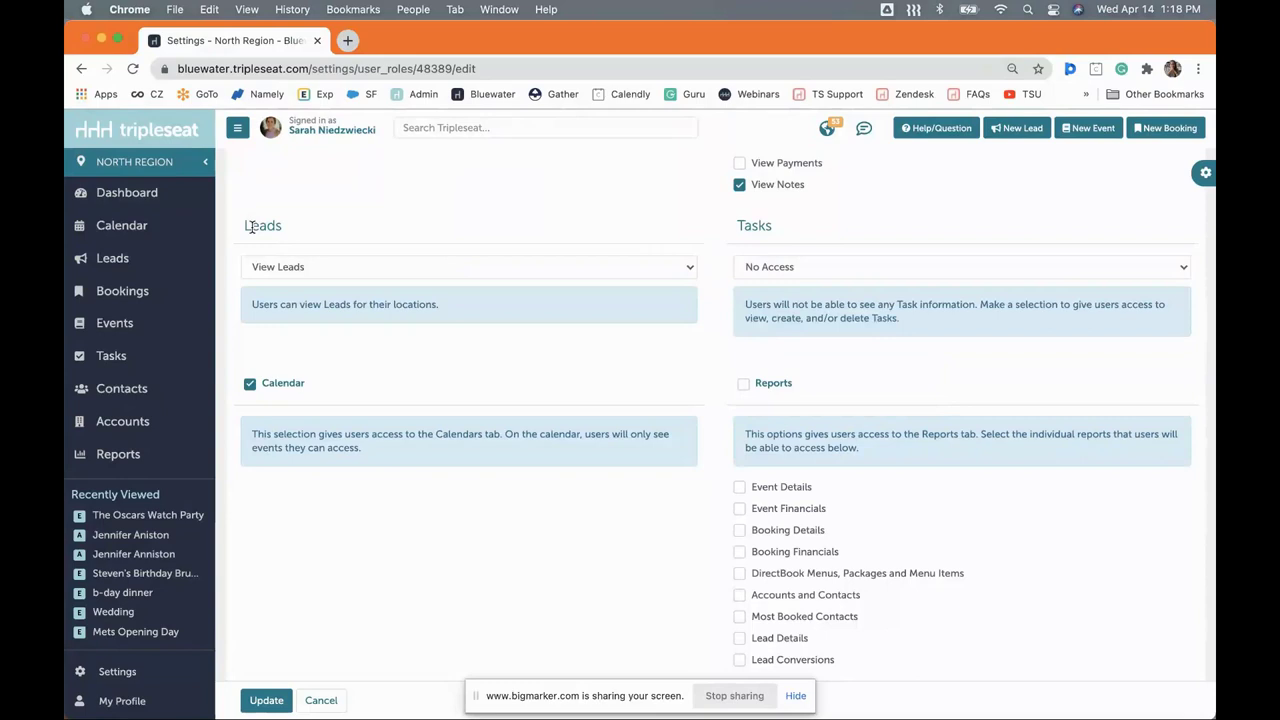
{"action": "left_click", "coordinate": [293, 272]}
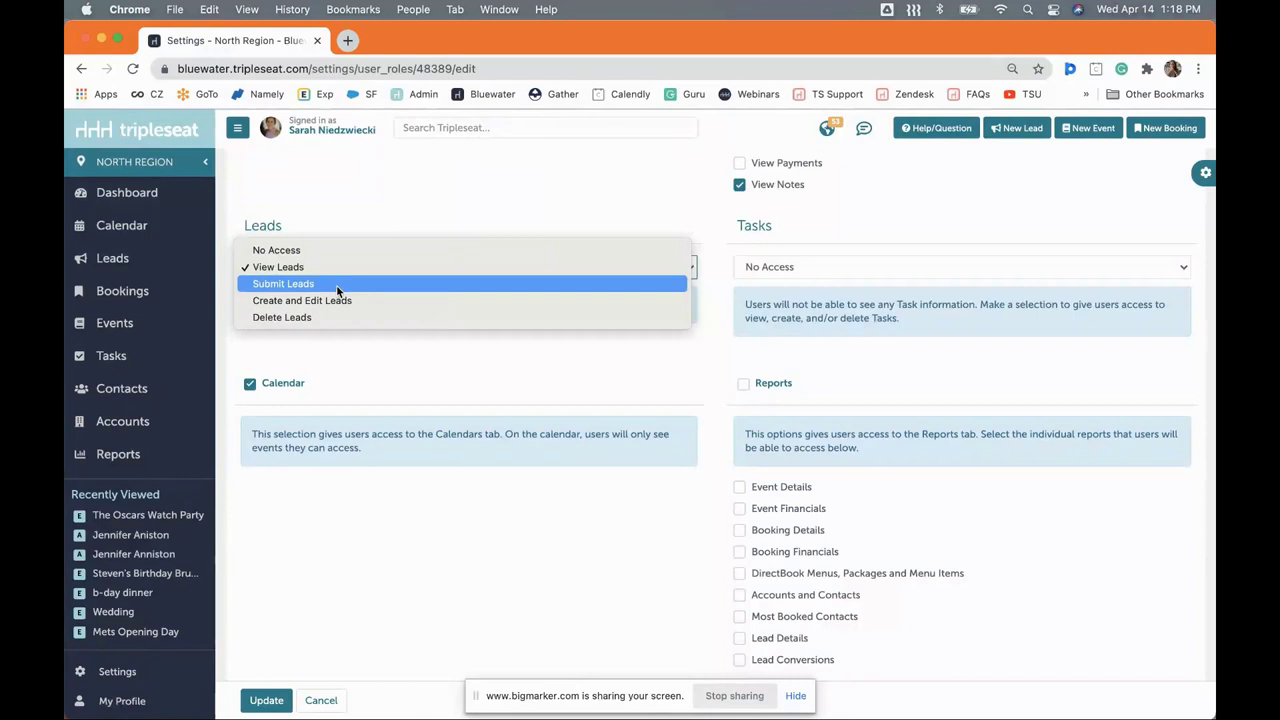
{"action": "left_click", "coordinate": [440, 194]}
{"action": "scroll", "coordinate": [440, 198], "scroll_direction": "down", "scroll_amount": 1}
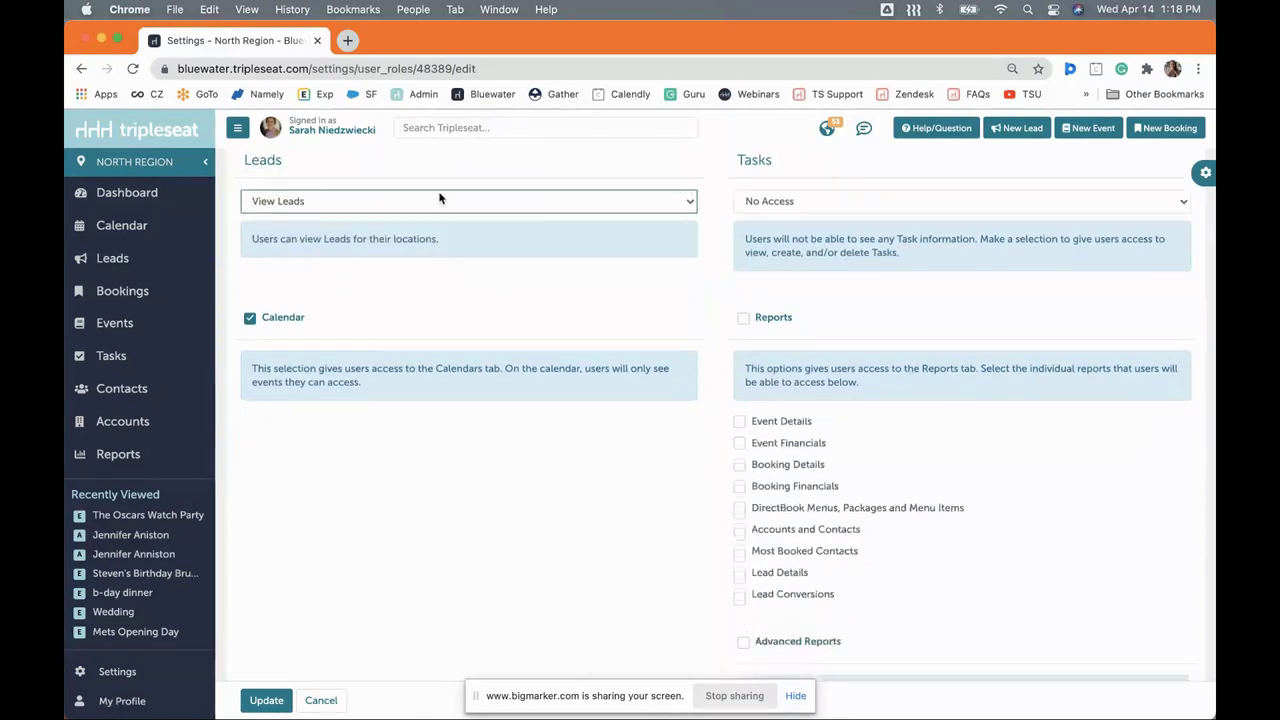
{"action": "scroll", "coordinate": [440, 198], "scroll_direction": "down", "scroll_amount": 1}
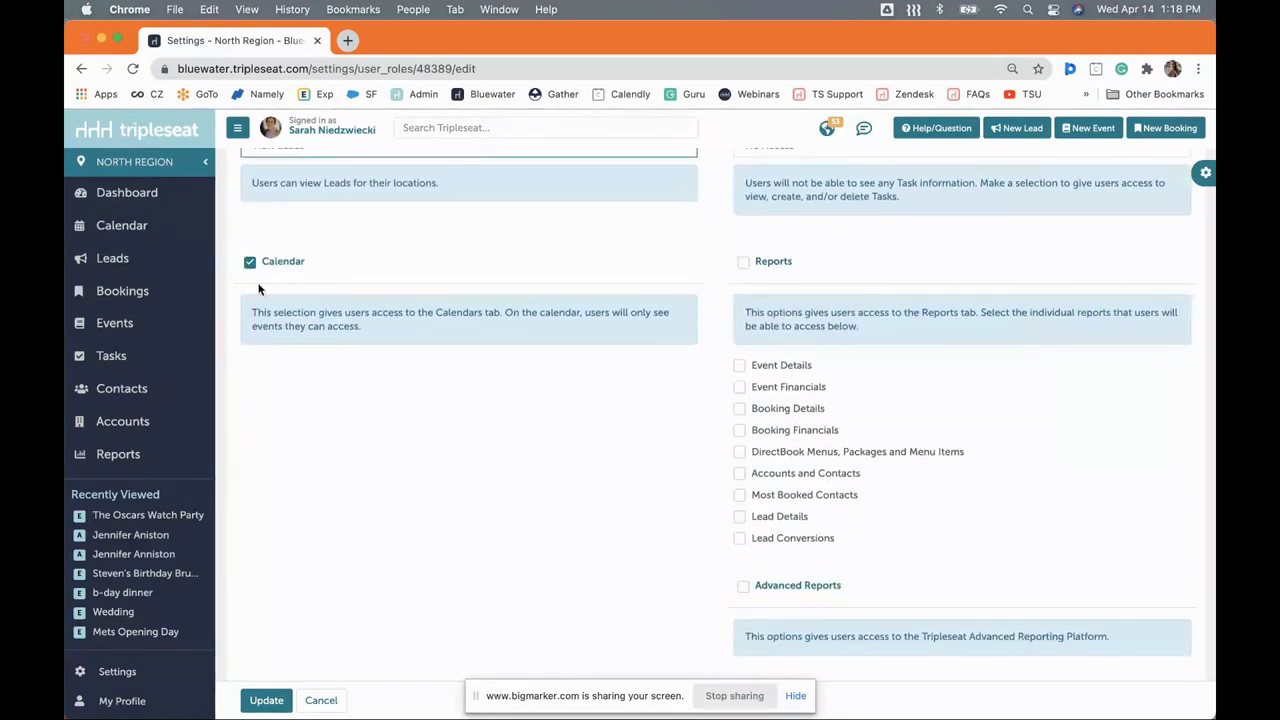
{"action": "scroll", "coordinate": [240, 284], "scroll_direction": "down", "scroll_amount": 8}
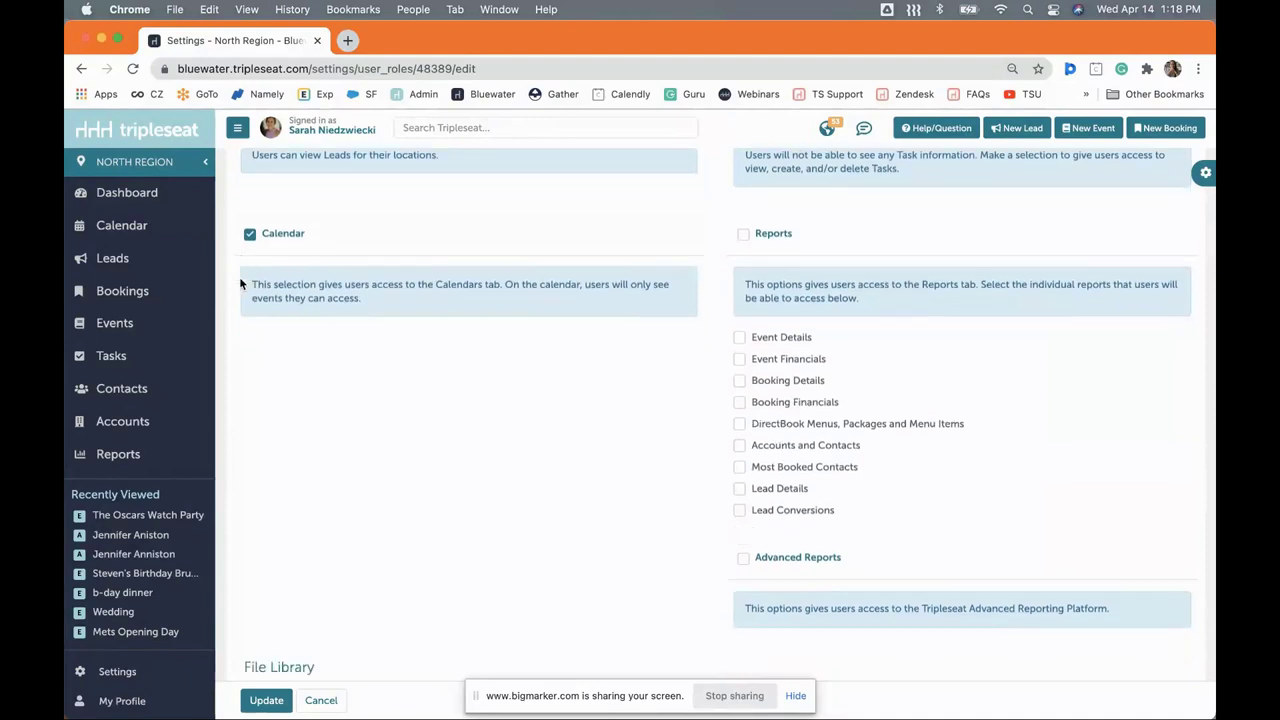
{"action": "scroll", "coordinate": [240, 283], "scroll_direction": "down", "scroll_amount": 2}
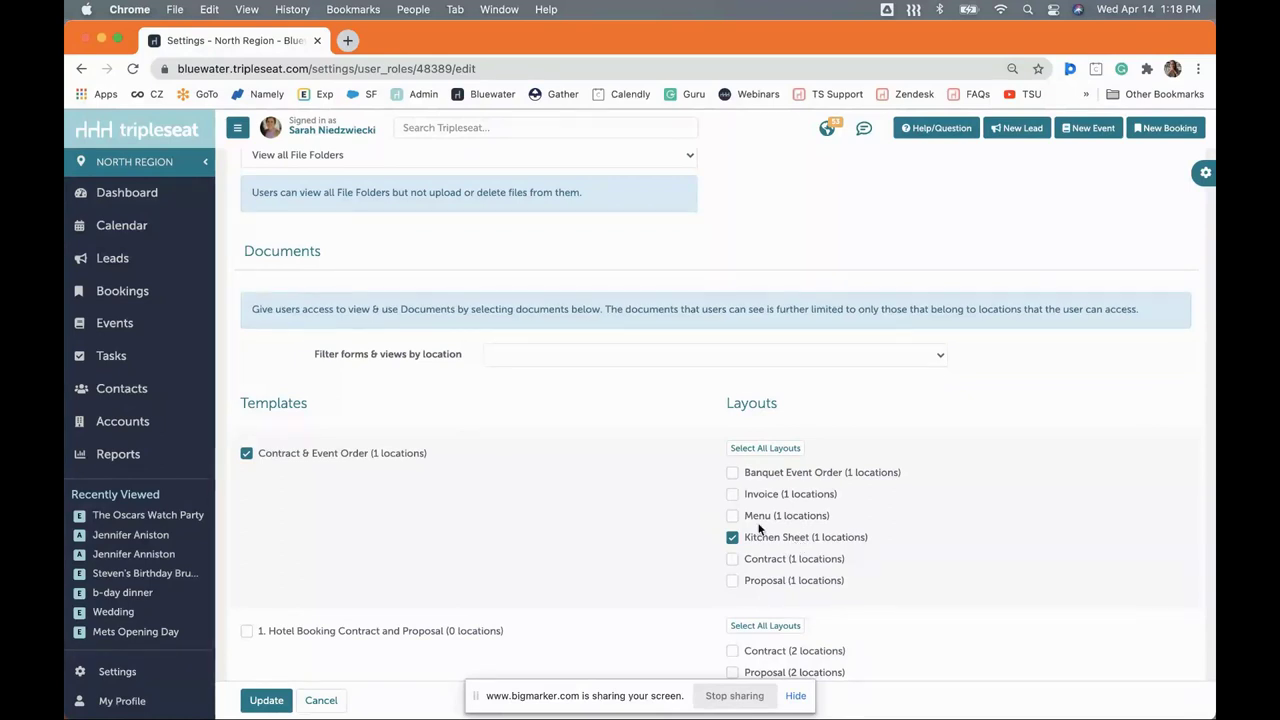
Step: Allow the Chef role the Banquet Event Order and Menu layouts, then go to Calendar
{"action": "left_click", "coordinate": [733, 474]}
{"action": "left_click", "coordinate": [733, 516]}
{"action": "left_click", "coordinate": [141, 230]}
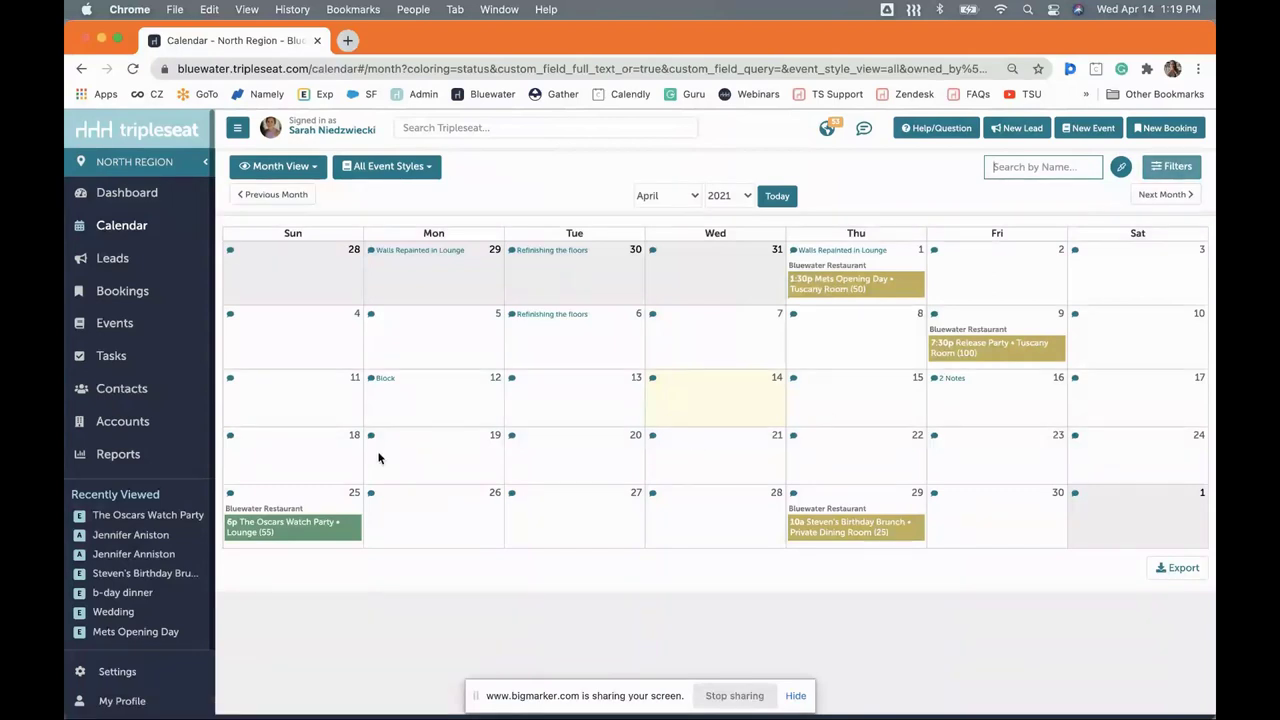
Step: Wait for the April 2021 North Region month calendar to load
{"action": "mouse_move", "coordinate": [251, 440]}
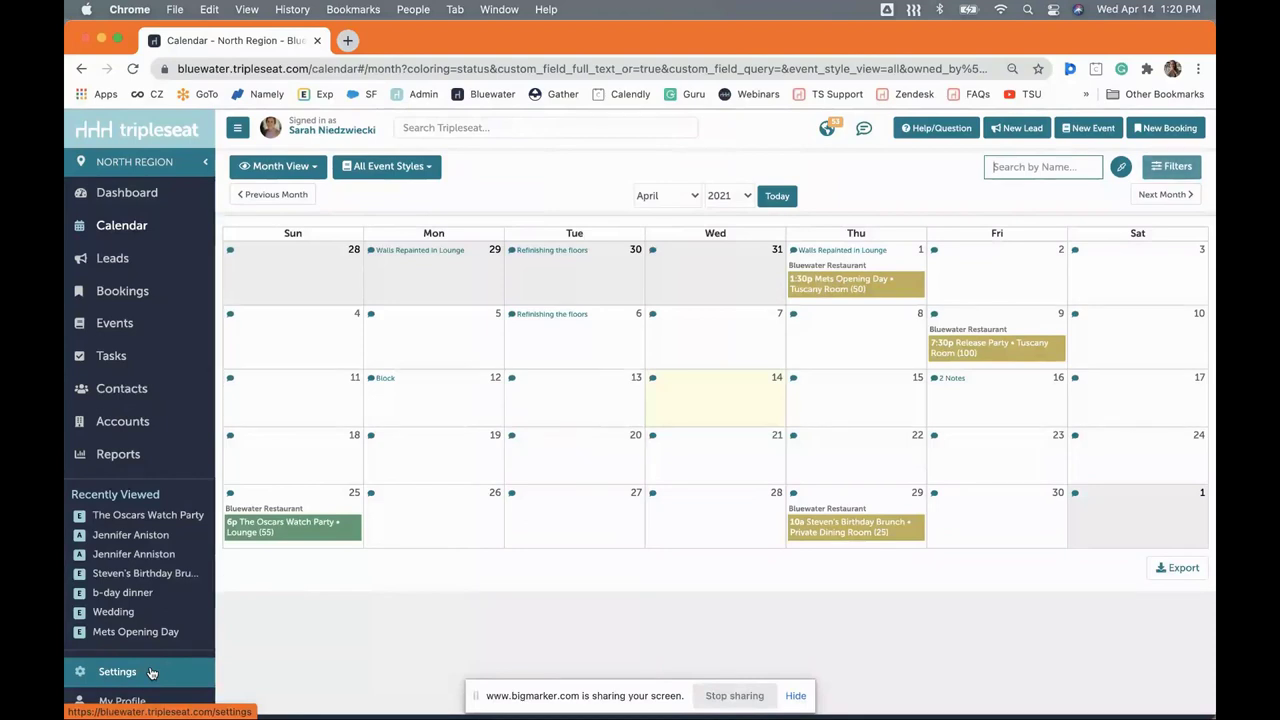
Step: Go to Settings > Preferences and show the Dropdowns lists, starting with Contact Types
{"action": "left_click", "coordinate": [135, 677]}
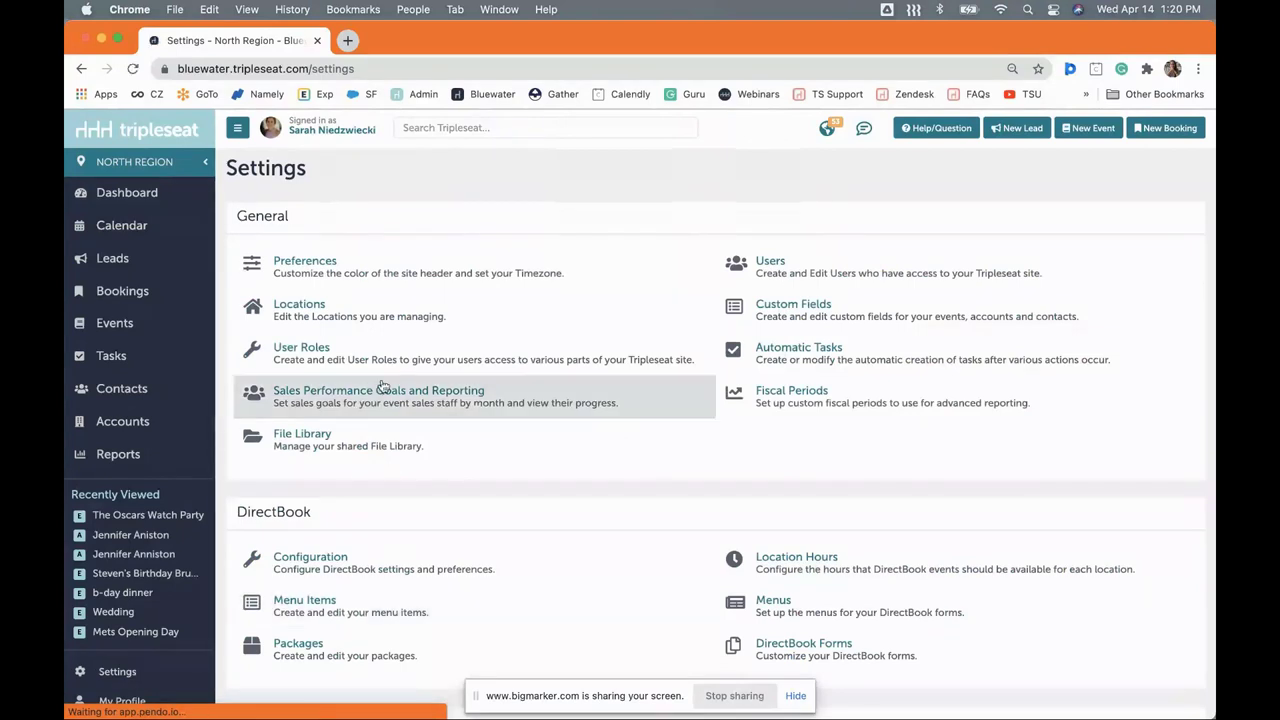
{"action": "left_click", "coordinate": [345, 278]}
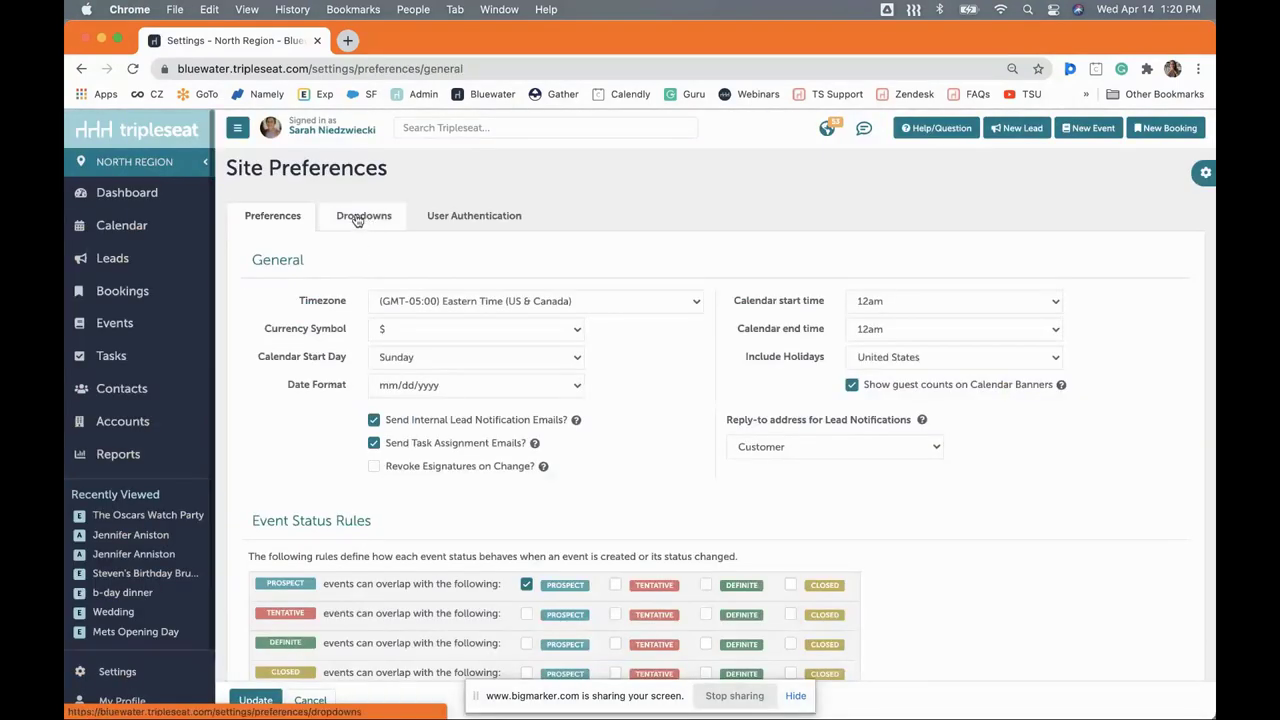
{"action": "left_click", "coordinate": [358, 220]}
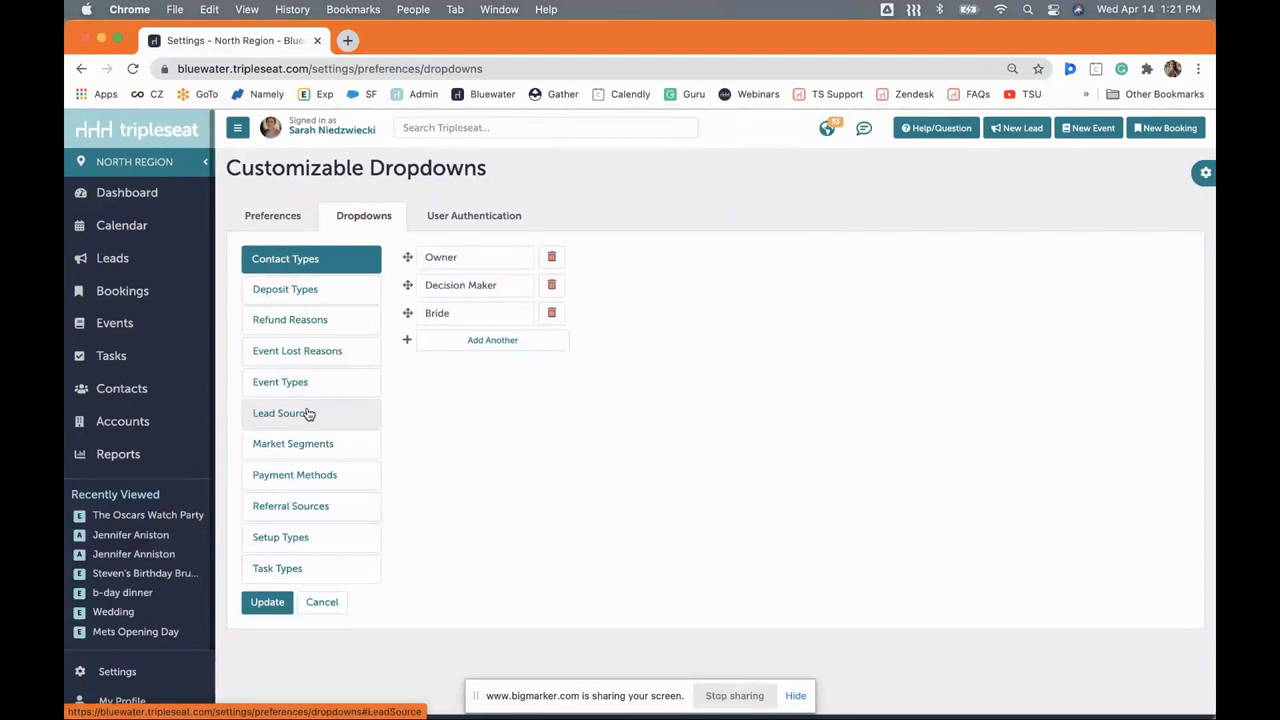
Step: Show Lead Sources and try reordering and editing the Repeat entry, leaving it unchanged
{"action": "left_click", "coordinate": [309, 414]}
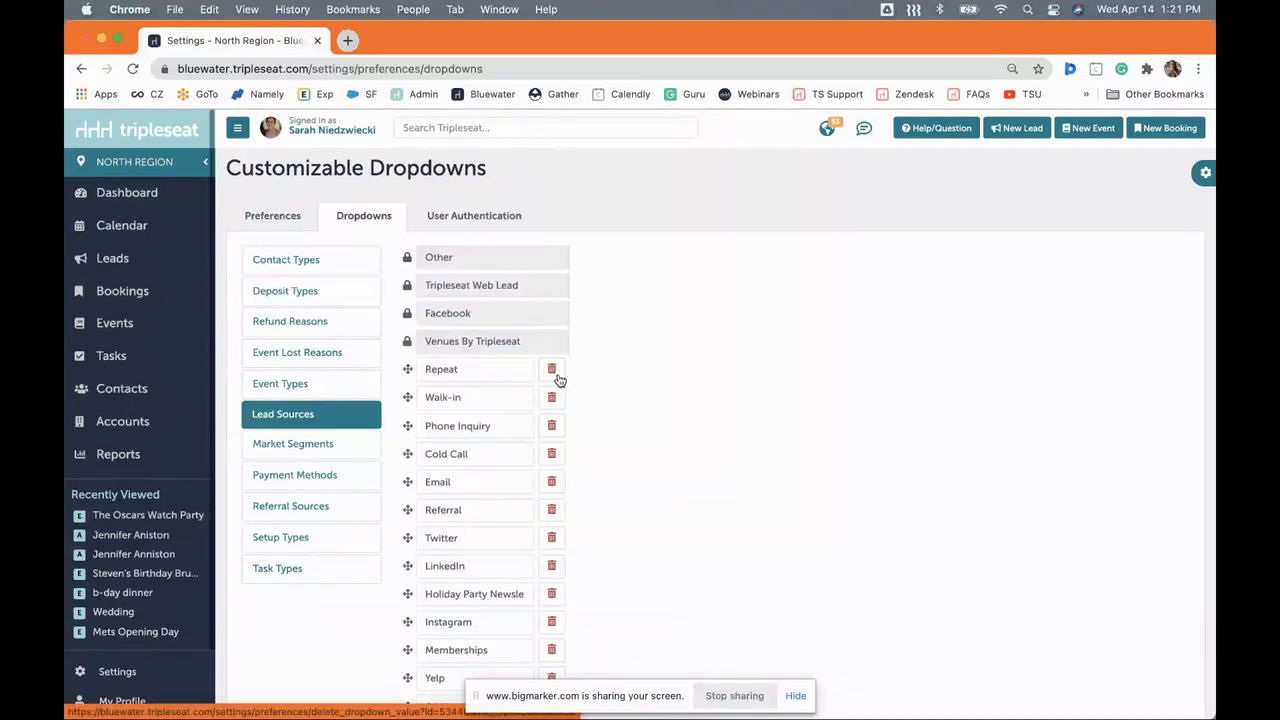
{"action": "mouse_move", "coordinate": [407, 369]}
{"action": "left_mouse_down"}
{"action": "mouse_move", "coordinate": [405, 490]}
{"action": "mouse_move", "coordinate": [414, 369]}
{"action": "left_mouse_up"}
{"action": "left_click", "coordinate": [512, 369]}
{"action": "type", "text": "kjsdhfksdj"}
{"action": "key", "text": "BackSpace"}
{"action": "key", "text": "BackSpace"}
{"action": "key", "text": "BackSpace"}
{"action": "key", "text": "BackSpace"}
{"action": "key", "text": "BackSpace"}
{"action": "key", "text": "BackSpace"}
{"action": "key", "text": "BackSpace"}
{"action": "key", "text": "BackSpace"}
{"action": "key", "text": "BackSpace"}
{"action": "key", "text": "BackSpace"}
{"action": "key", "text": "BackSpace"}
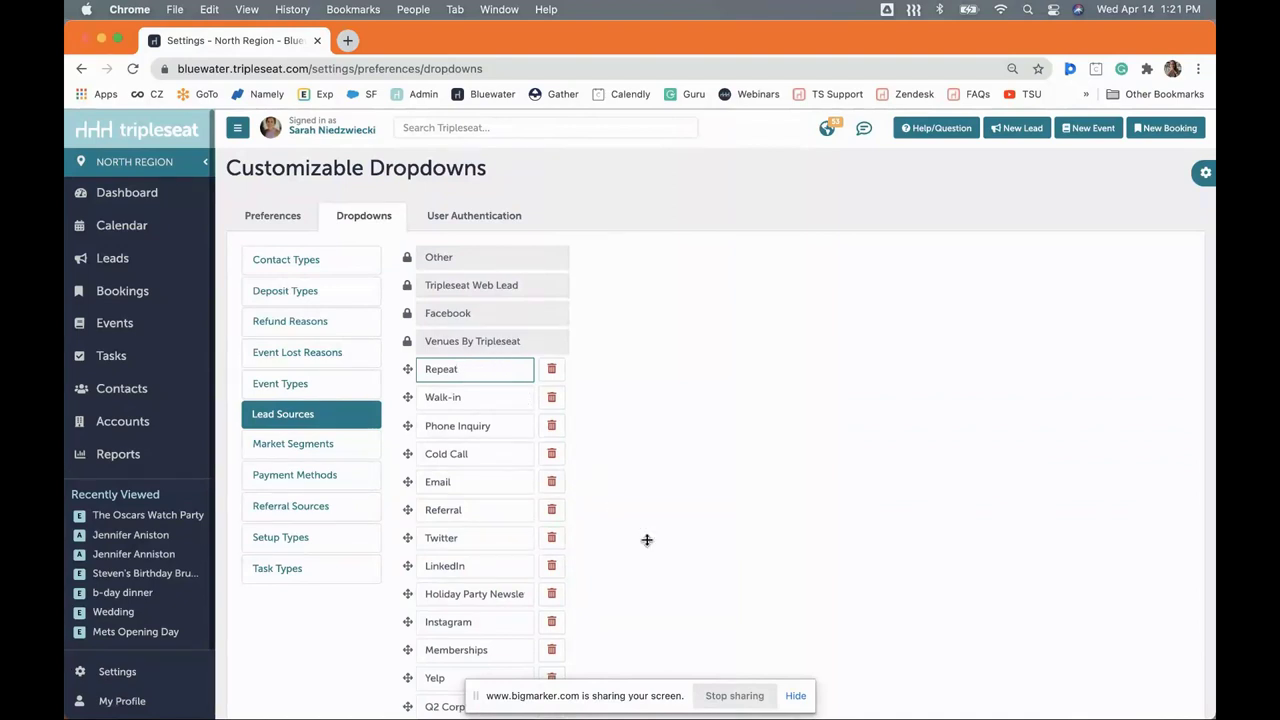
Step: Add a new 'Promo Email' lead source entry and save the dropdown preferences
{"action": "scroll", "coordinate": [665, 557], "scroll_direction": "down", "scroll_amount": 5}
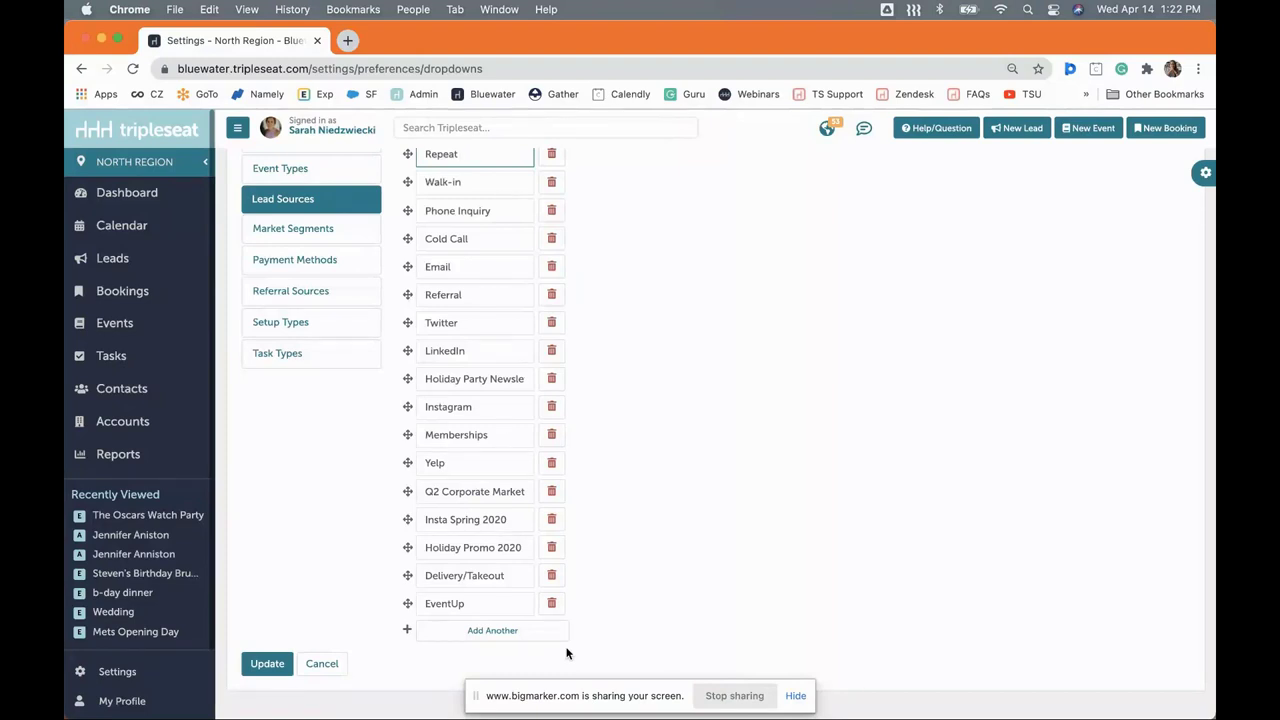
{"action": "left_click", "coordinate": [476, 631]}
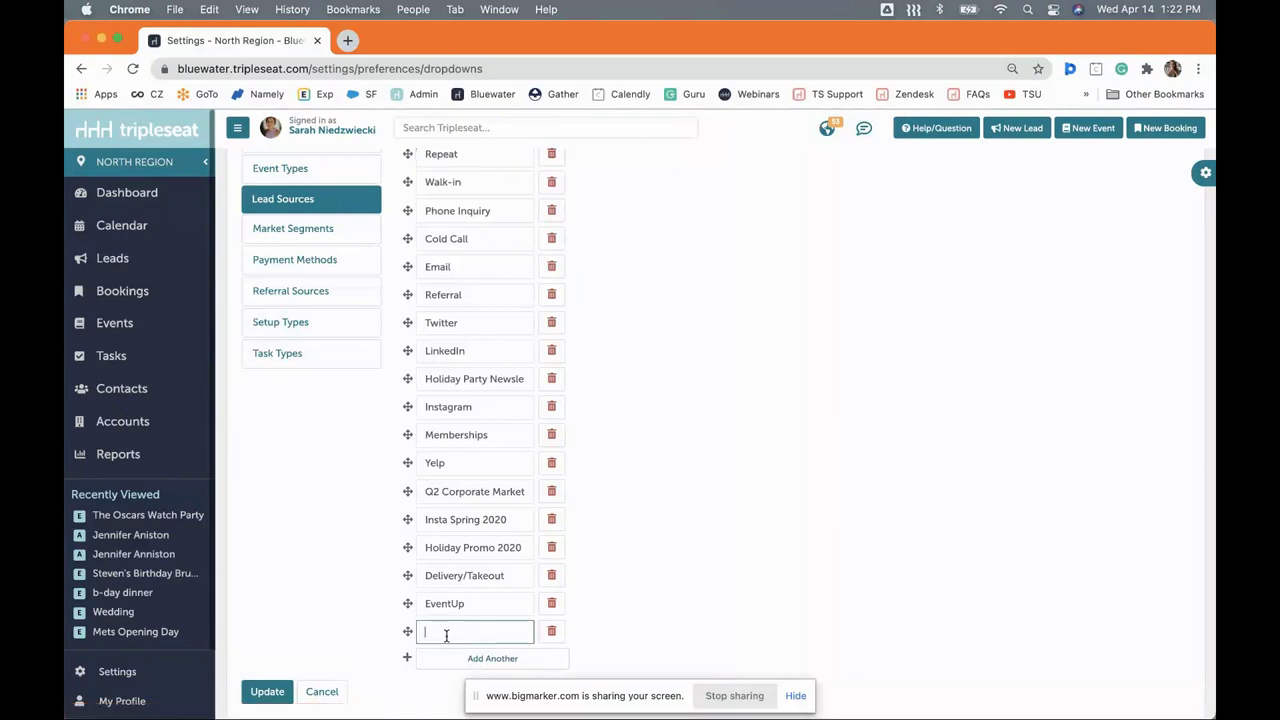
{"action": "type", "text": "Promo Email"}
{"action": "left_click", "coordinate": [267, 692]}
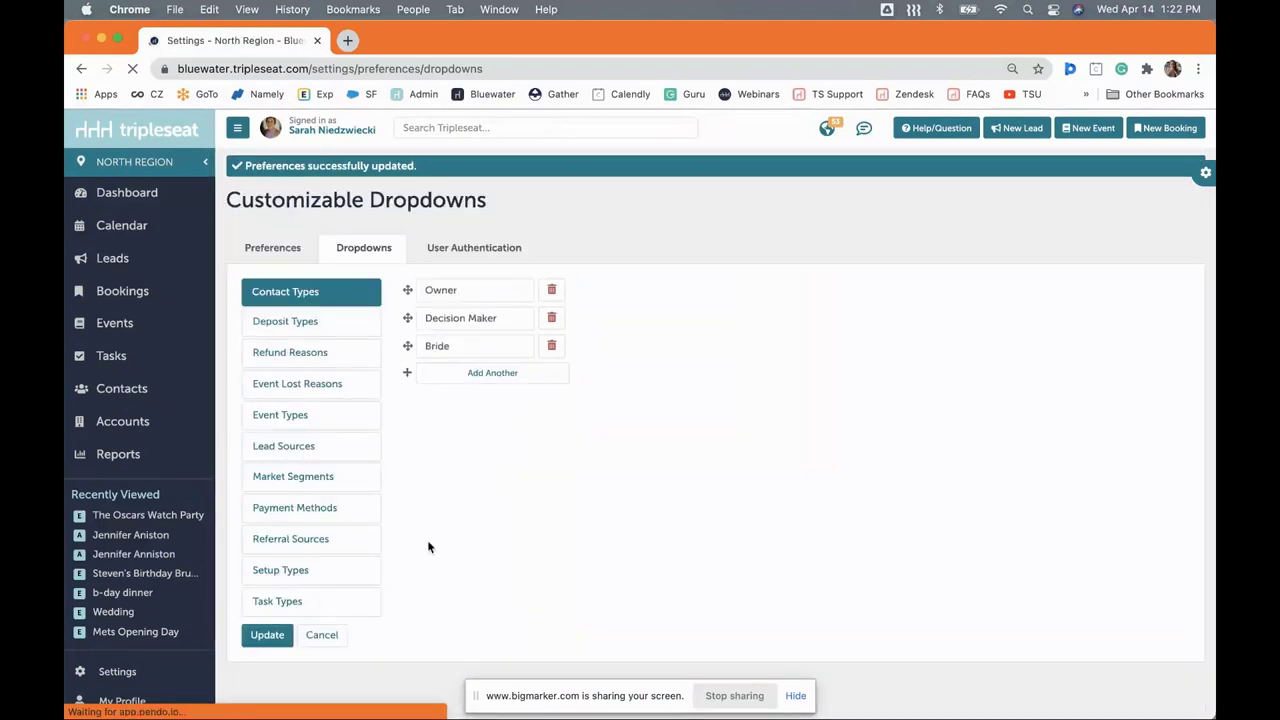
Step: Start a new lead and check that Promo Email is listed in the Lead Sources dropdown
{"action": "left_click", "coordinate": [1018, 130]}
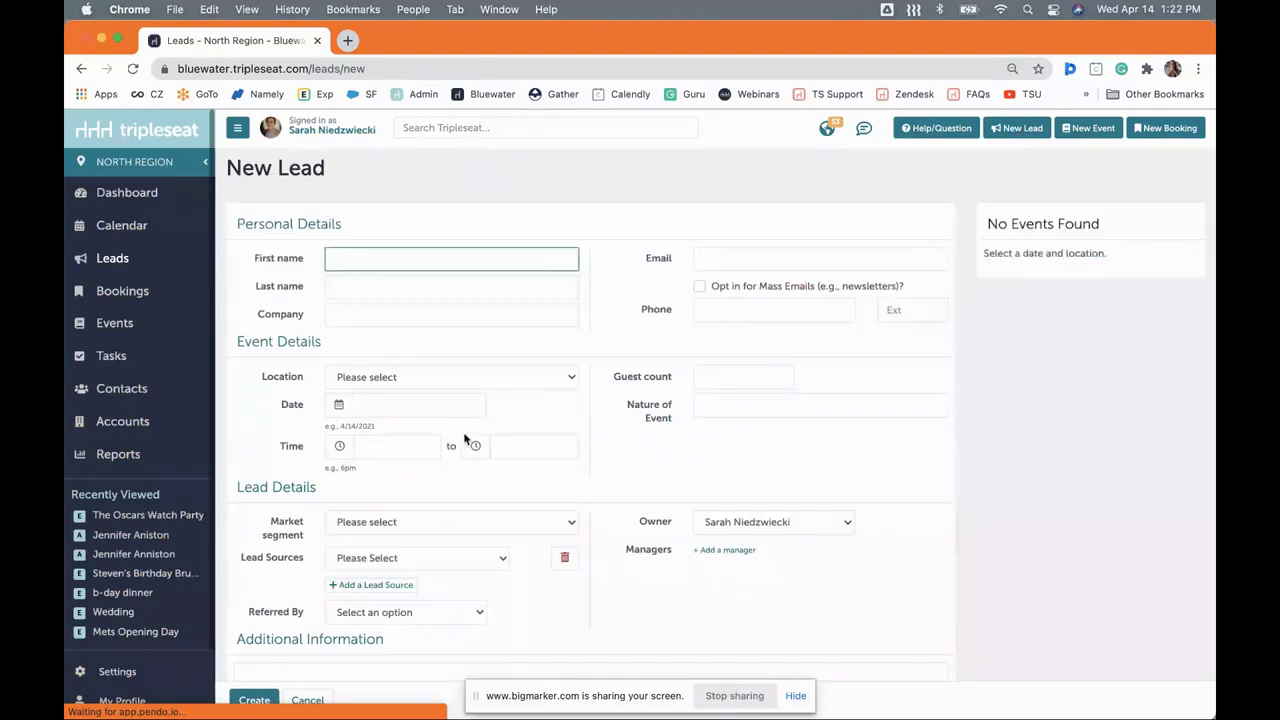
{"action": "left_click", "coordinate": [250, 563]}
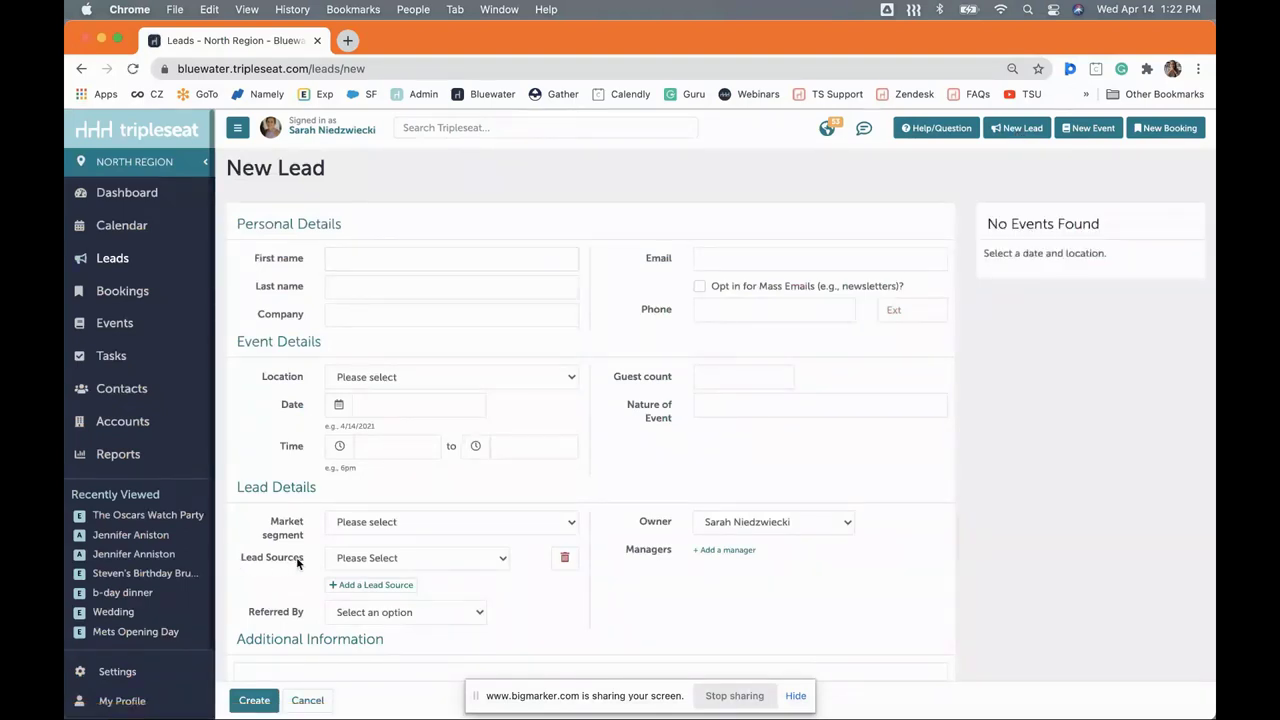
{"action": "left_click", "coordinate": [383, 561]}
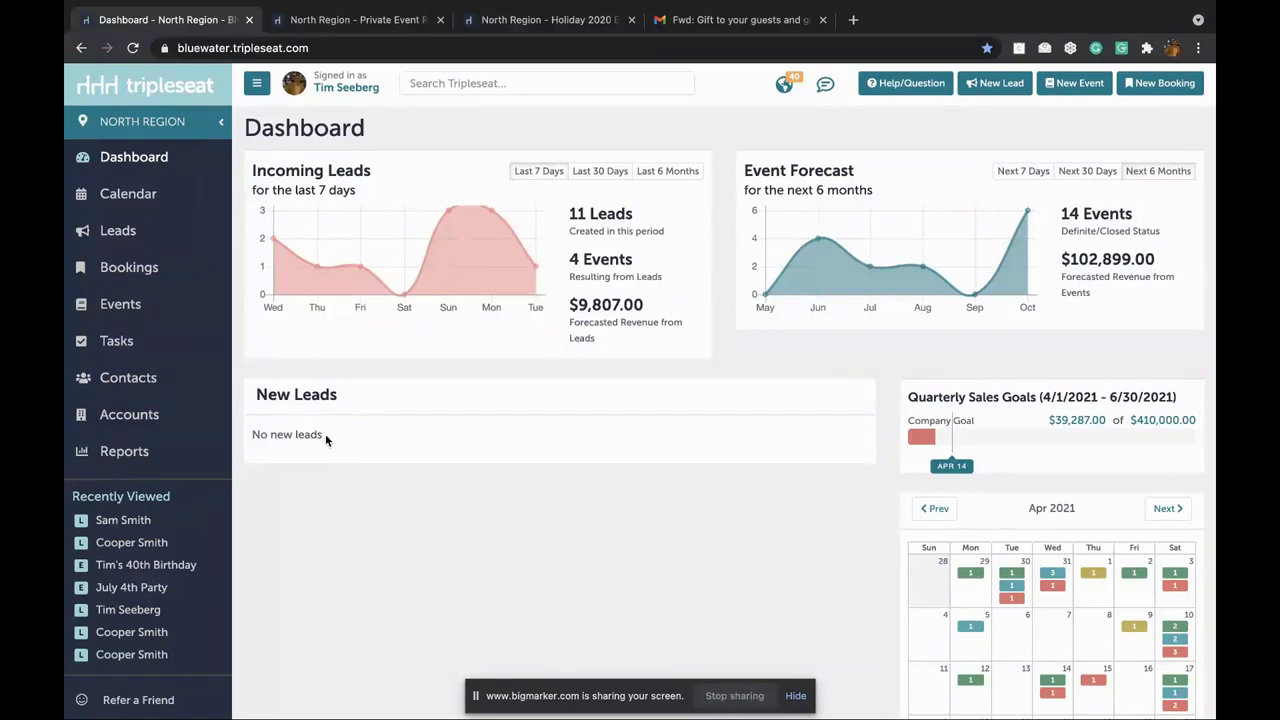
{"action": "mouse_move", "coordinate": [323, 436]}
{"action": "left_mouse_down"}
{"action": "mouse_move", "coordinate": [252, 438]}
{"action": "mouse_move", "coordinate": [329, 441]}
{"action": "left_mouse_up"}
{"action": "scroll", "coordinate": [158, 505], "scroll_direction": "down", "scroll_amount": 3}
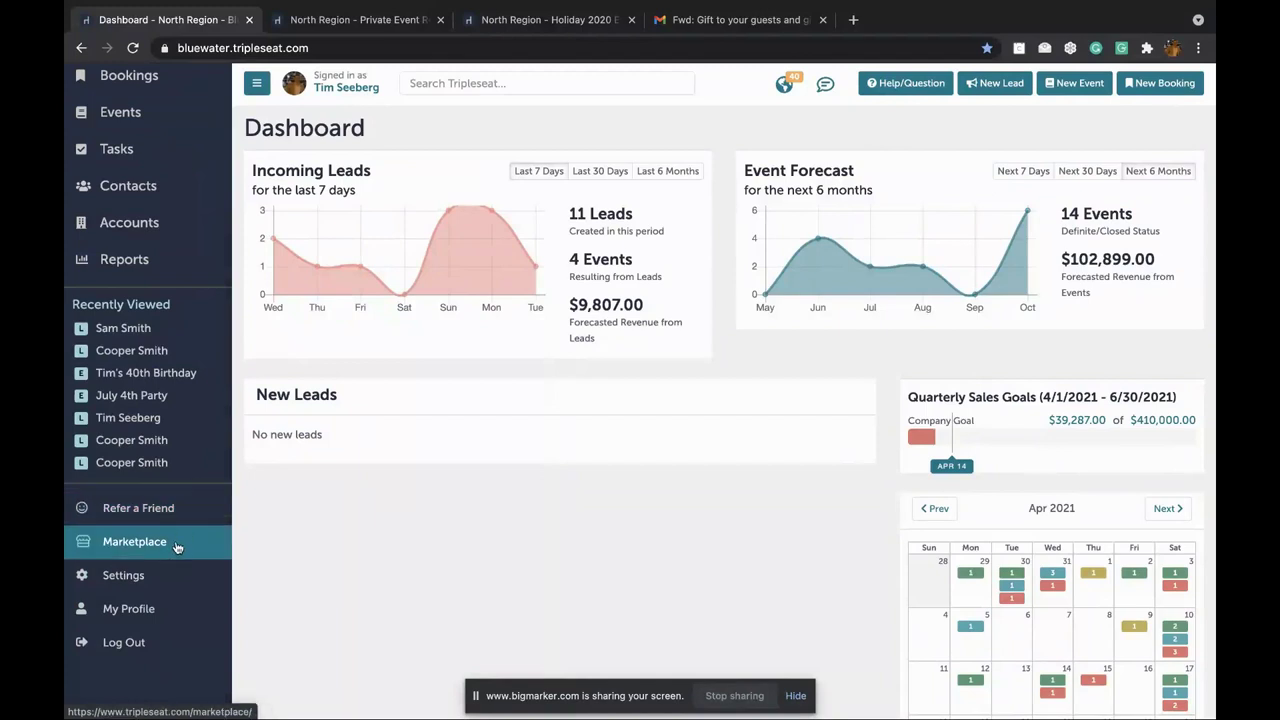
Step: Go to Settings and open Lead Forms under Leads & Venues by Tripleseat
{"action": "left_click", "coordinate": [130, 583]}
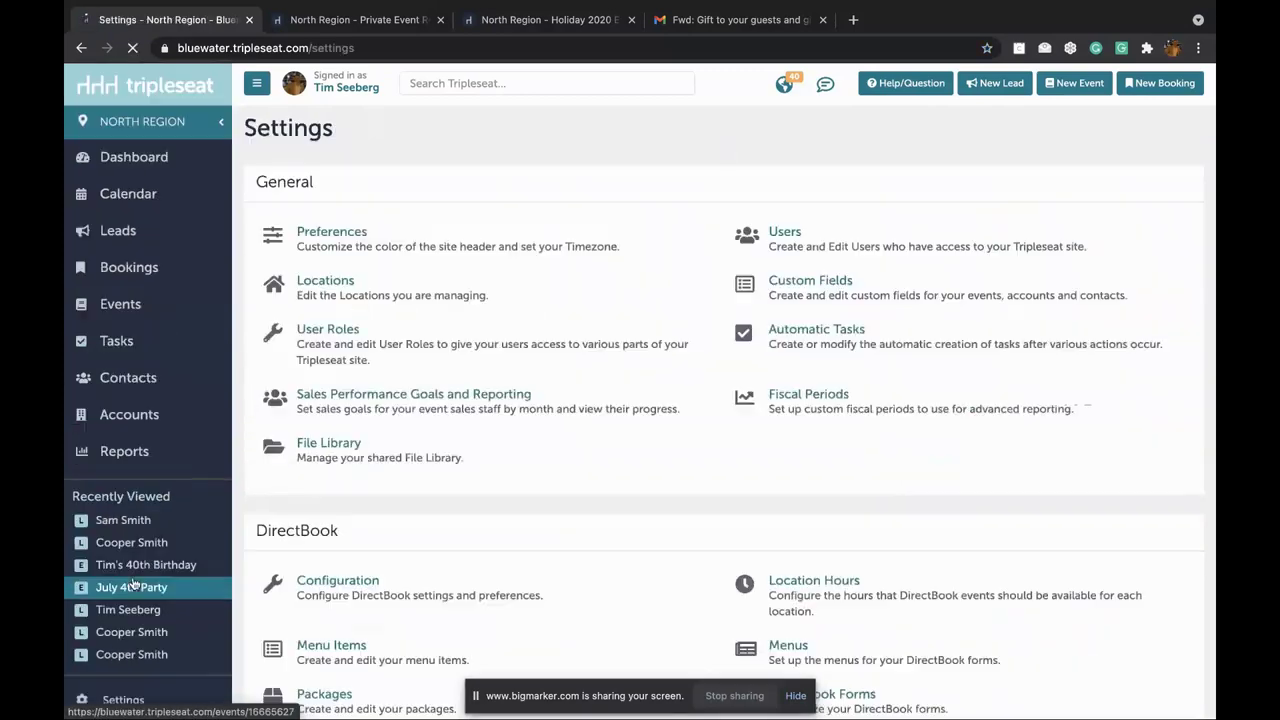
{"action": "scroll", "coordinate": [443, 591], "scroll_direction": "down", "scroll_amount": 2}
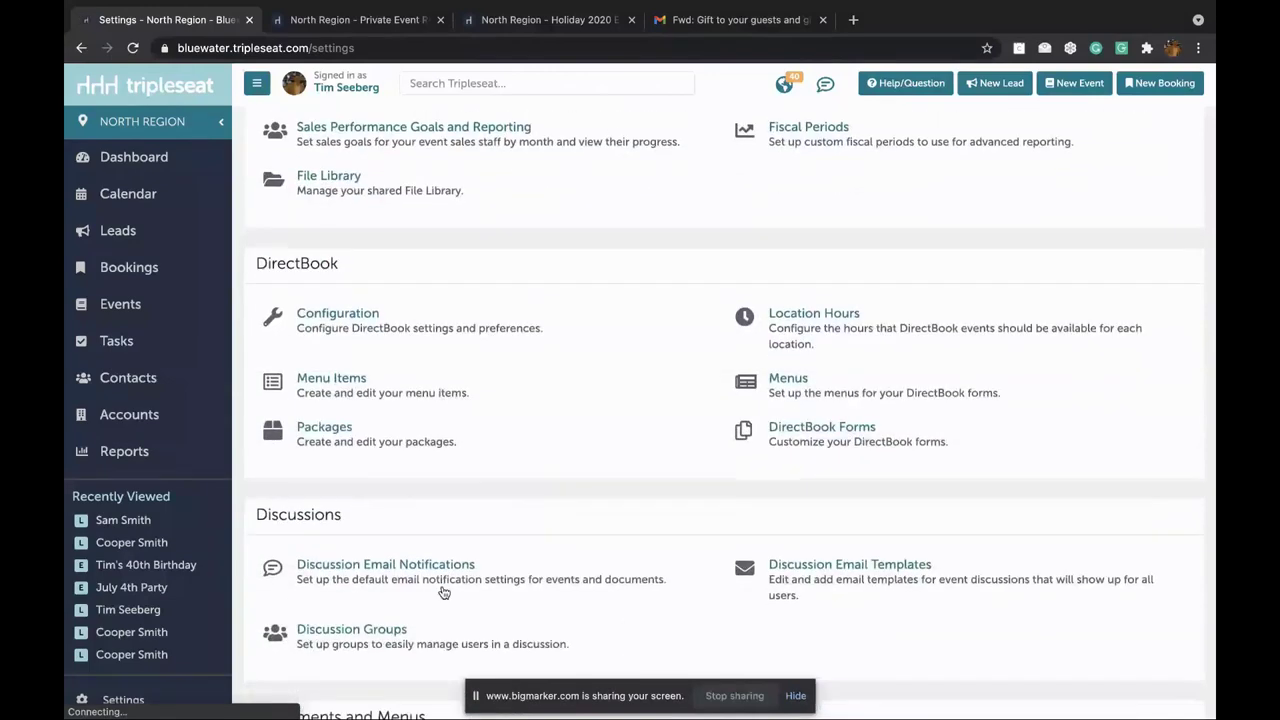
{"action": "scroll", "coordinate": [443, 591], "scroll_direction": "down", "scroll_amount": 2}
{"action": "scroll", "coordinate": [443, 588], "scroll_direction": "down", "scroll_amount": 4}
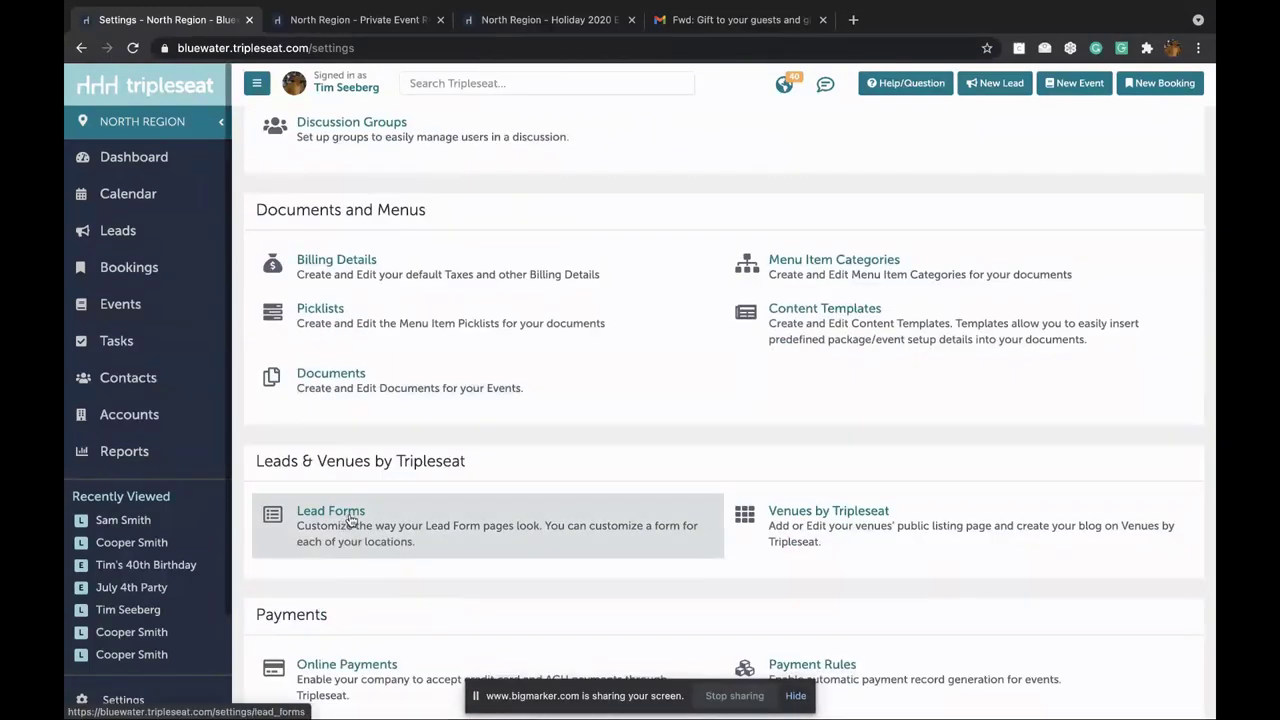
{"action": "left_click", "coordinate": [351, 514]}
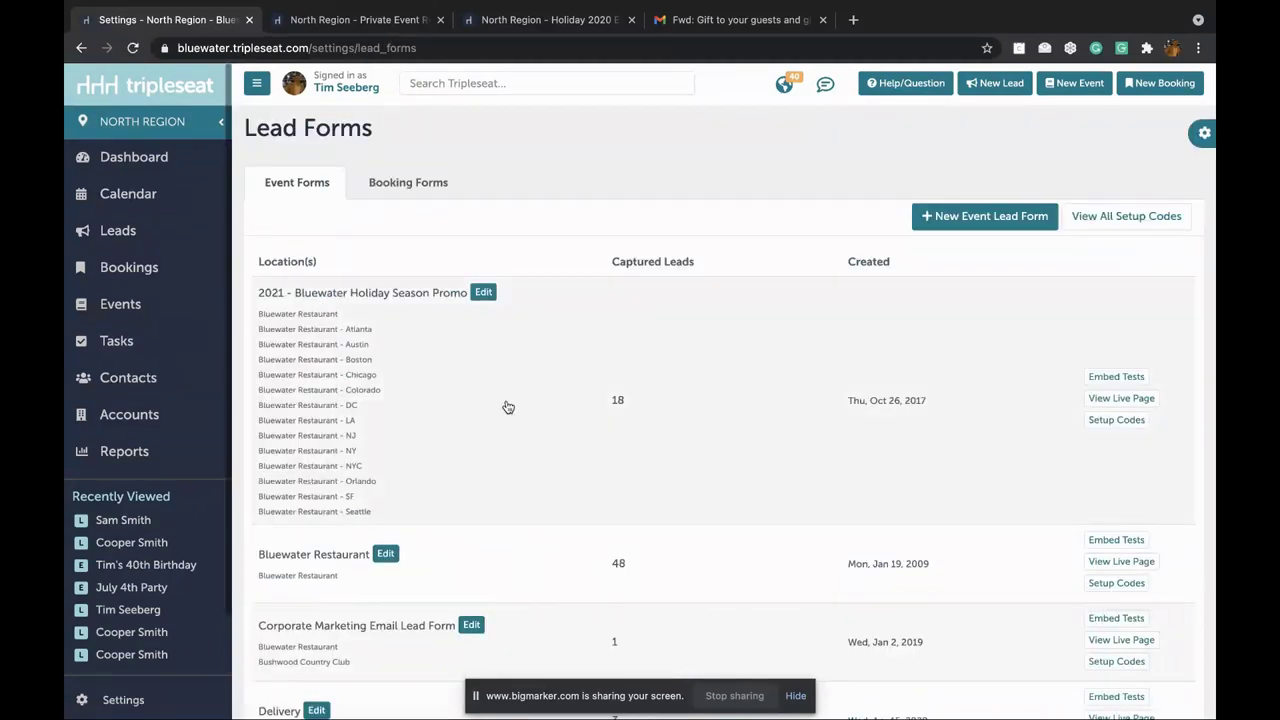
{"action": "scroll", "coordinate": [515, 433], "scroll_direction": "down", "scroll_amount": 1}
{"action": "scroll", "coordinate": [515, 433], "scroll_direction": "down", "scroll_amount": 5}
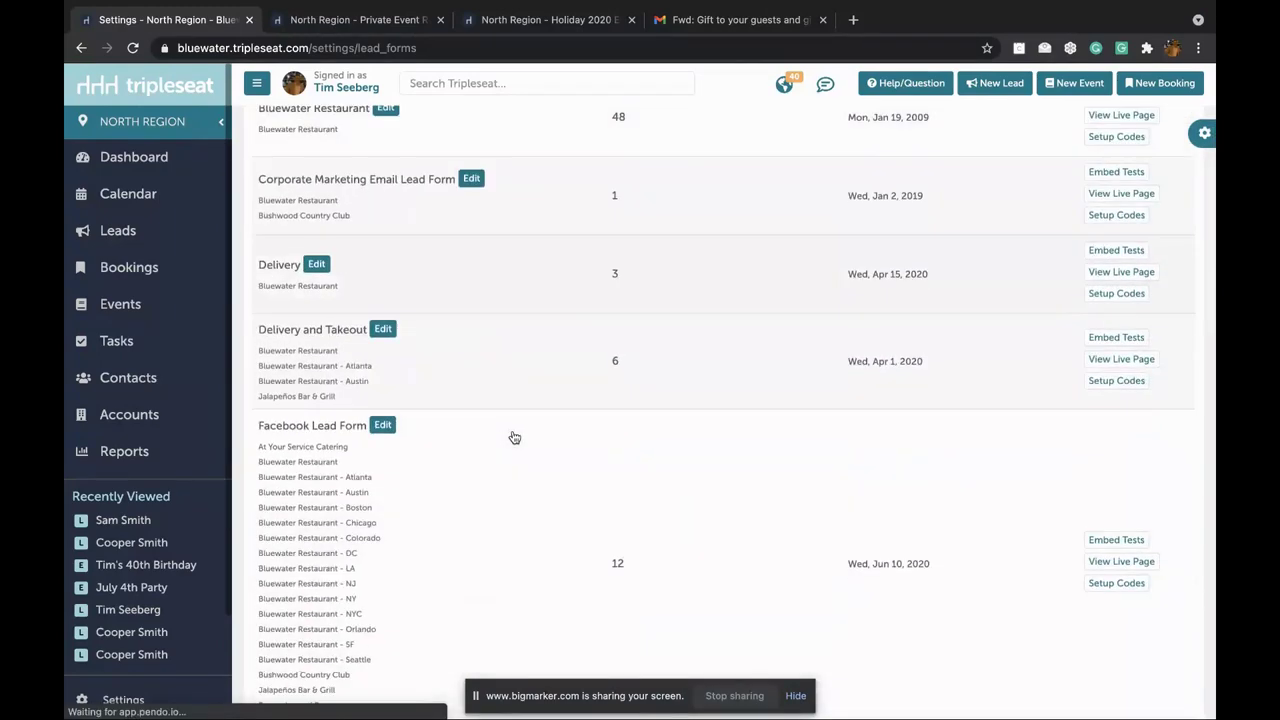
{"action": "scroll", "coordinate": [512, 439], "scroll_direction": "up", "scroll_amount": 4}
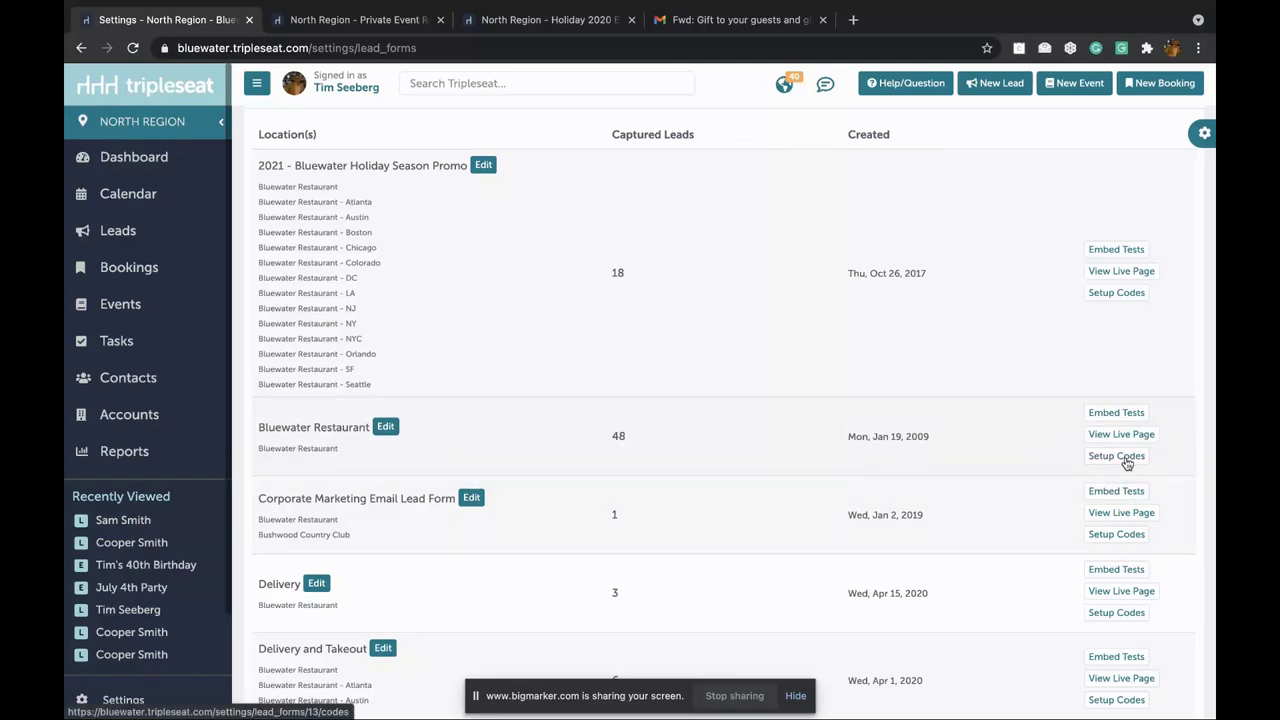
Step: Review the Bluewater Restaurant form's Setup Codes, then return to the Dashboard
{"action": "left_click", "coordinate": [1125, 458]}
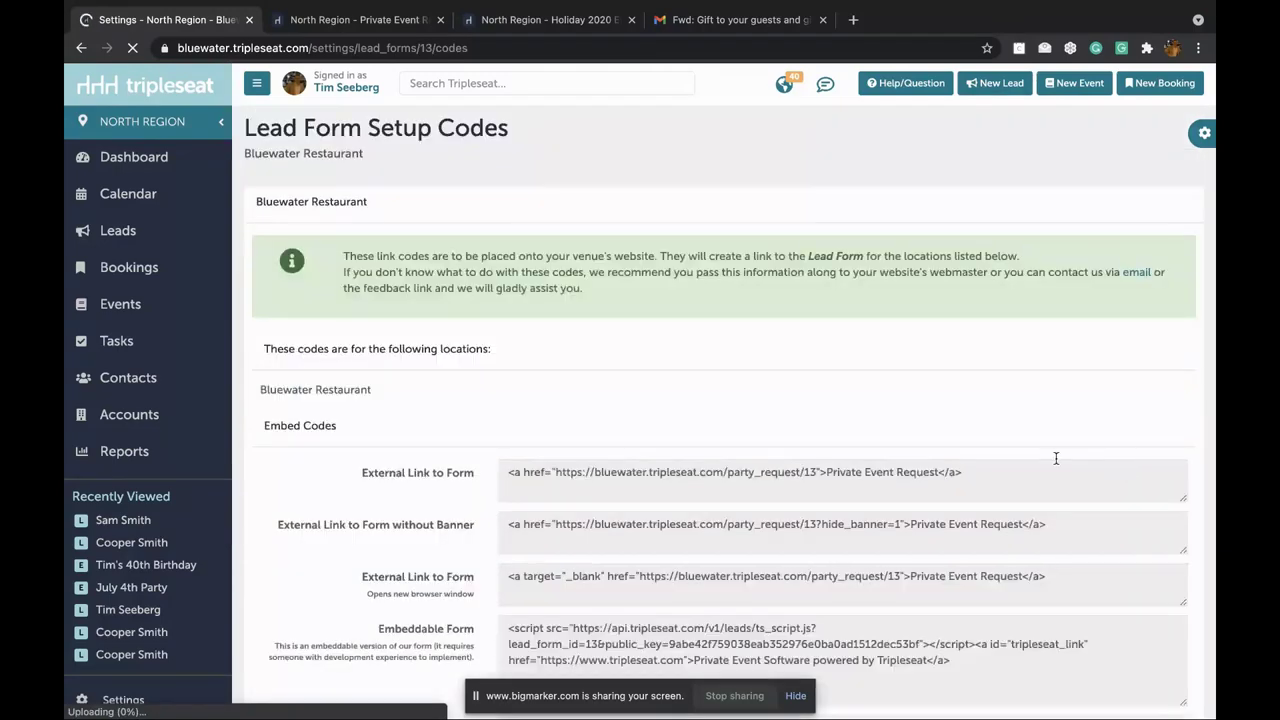
{"action": "scroll", "coordinate": [1052, 460], "scroll_direction": "down", "scroll_amount": 5}
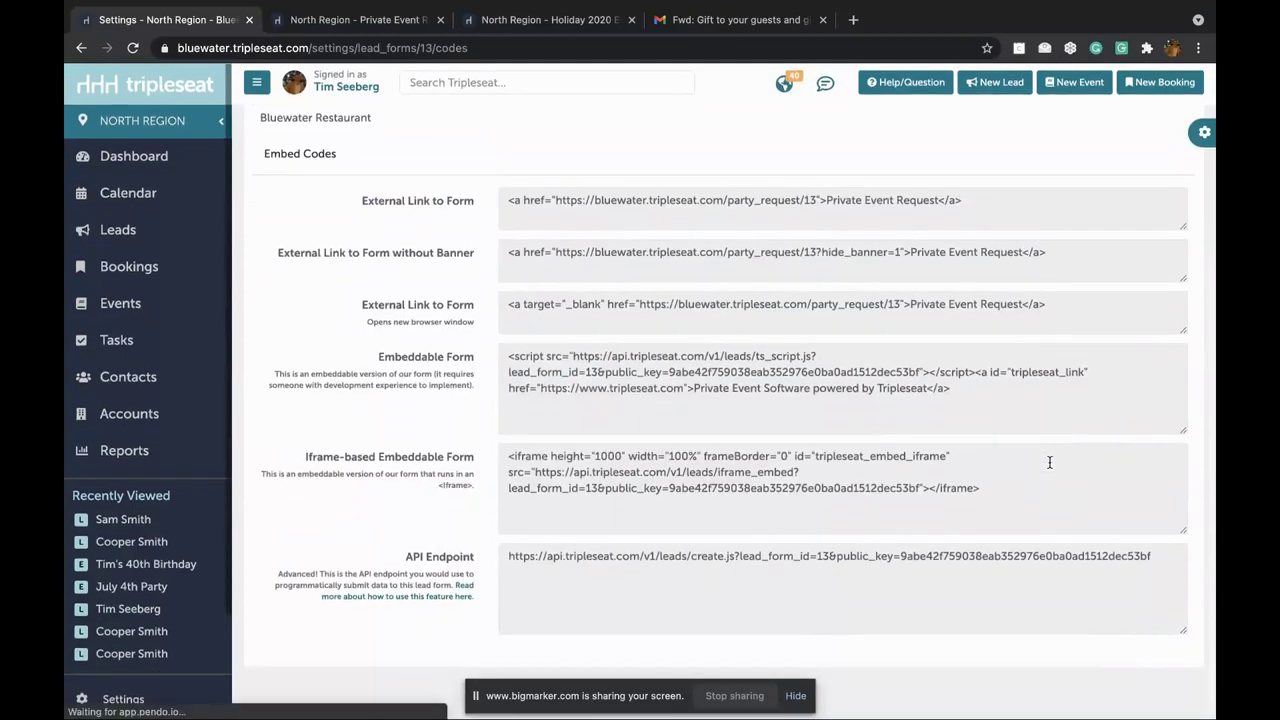
{"action": "scroll", "coordinate": [1050, 462], "scroll_direction": "up", "scroll_amount": 4}
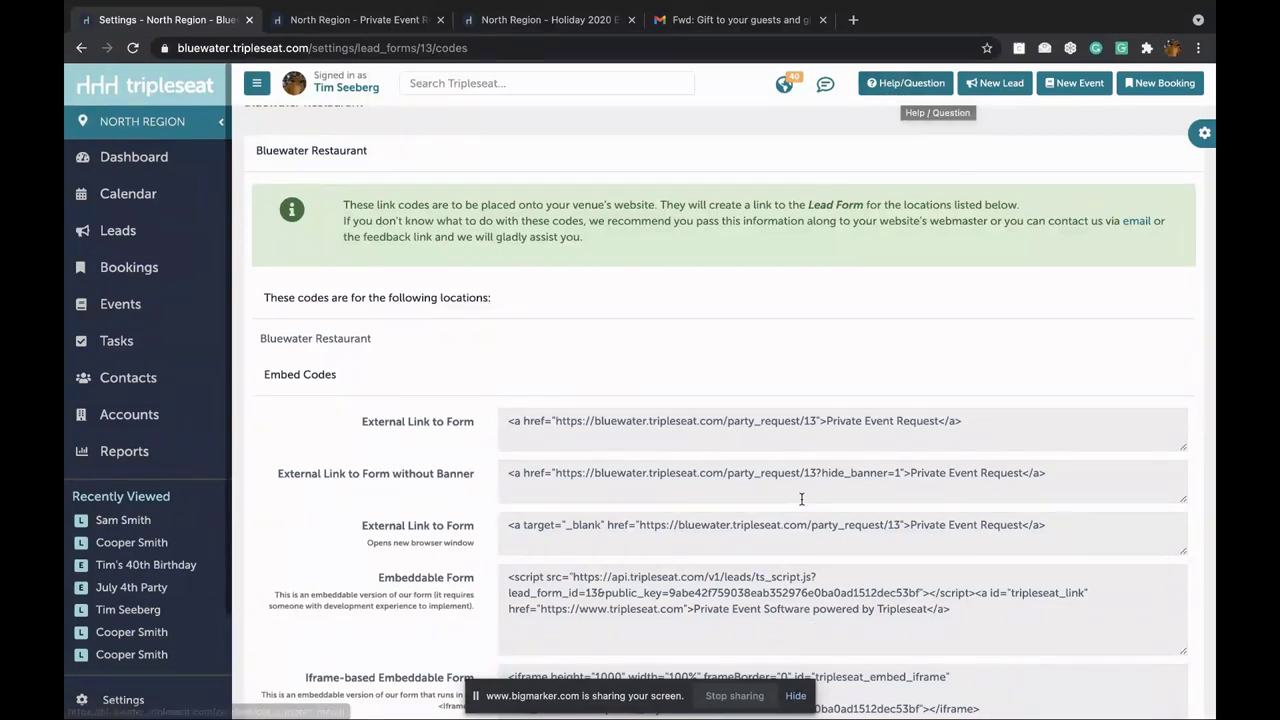
{"action": "scroll", "coordinate": [805, 530], "scroll_direction": "down", "scroll_amount": 2}
{"action": "scroll", "coordinate": [800, 568], "scroll_direction": "up", "scroll_amount": 3}
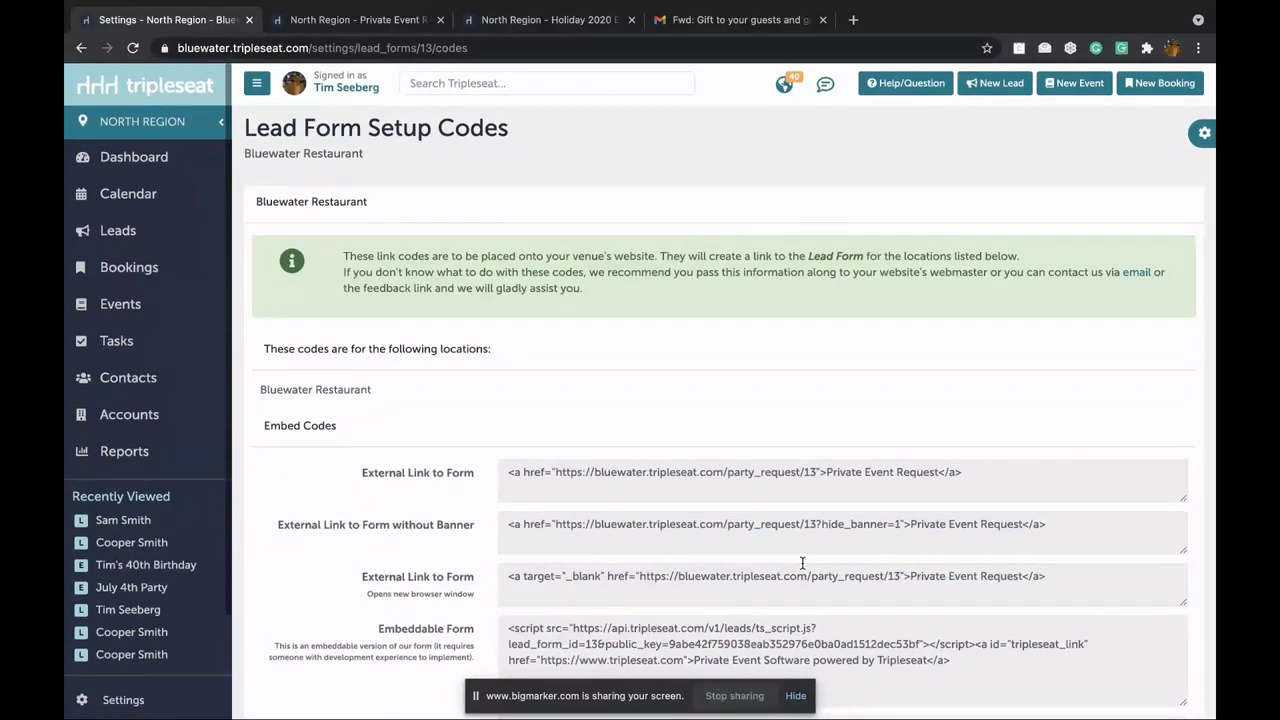
{"action": "left_click", "coordinate": [150, 160]}
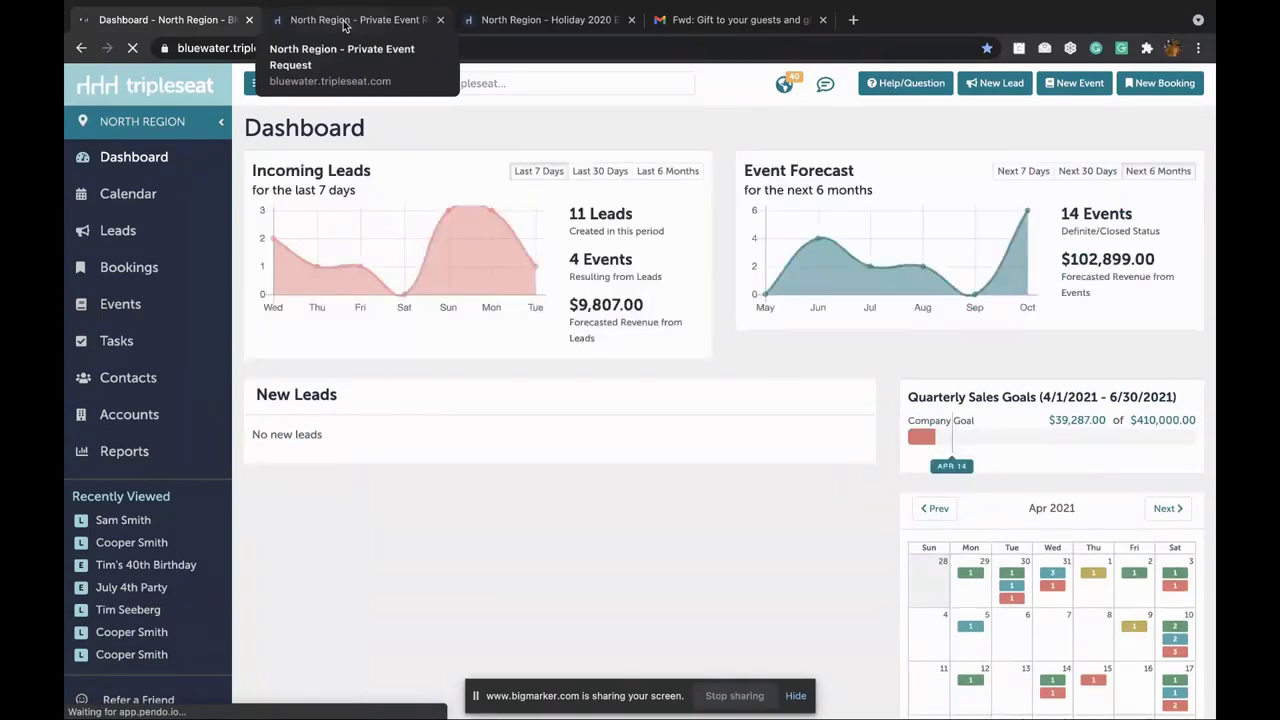
Step: On the Private Event Request form for the 40th Birthday Party, tick 'I'm not a robot'
{"action": "left_click", "coordinate": [343, 20]}
{"action": "scroll", "coordinate": [640, 400], "scroll_direction": "up", "scroll_amount": 10}
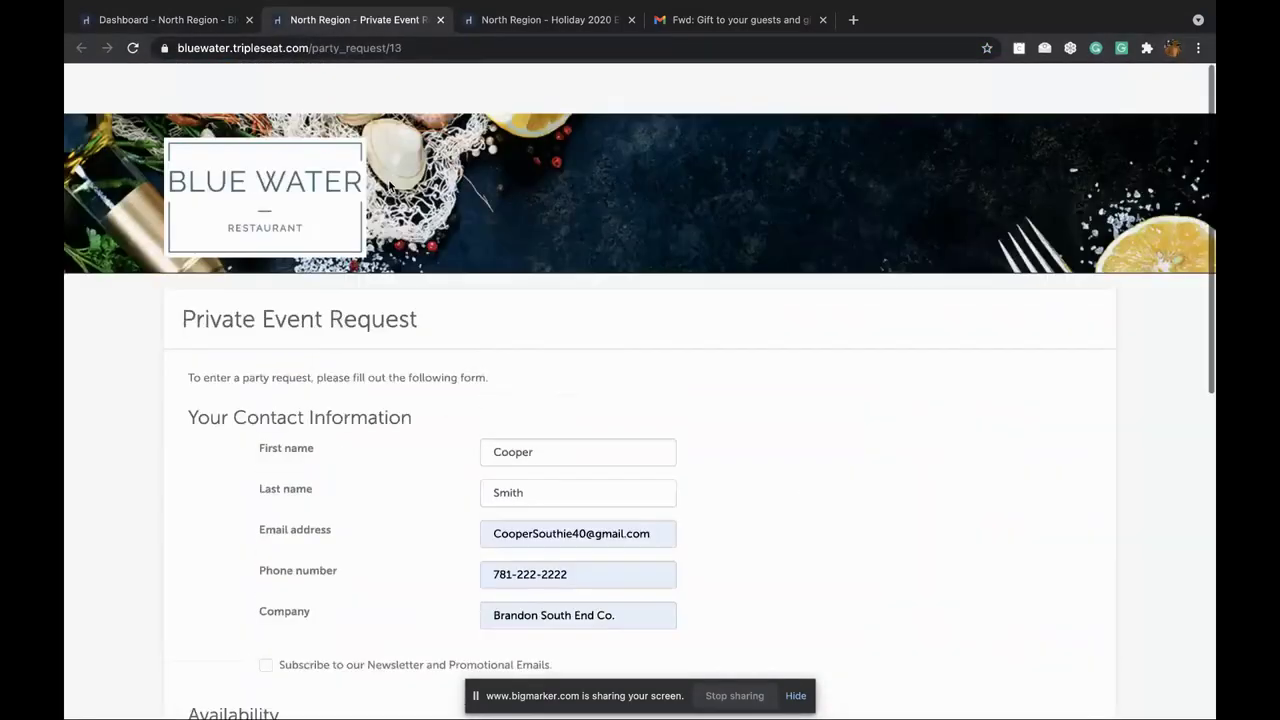
{"action": "scroll", "coordinate": [259, 129], "scroll_direction": "down", "scroll_amount": 1}
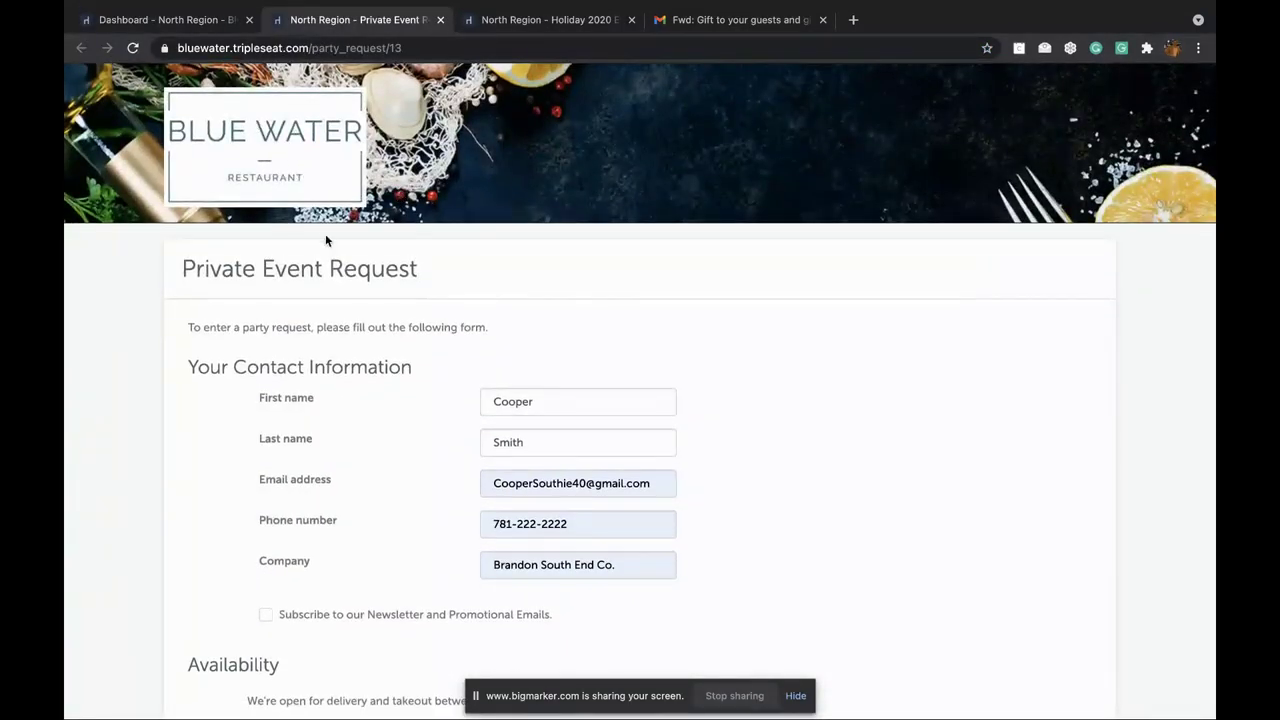
{"action": "scroll", "coordinate": [465, 350], "scroll_direction": "down", "scroll_amount": 2}
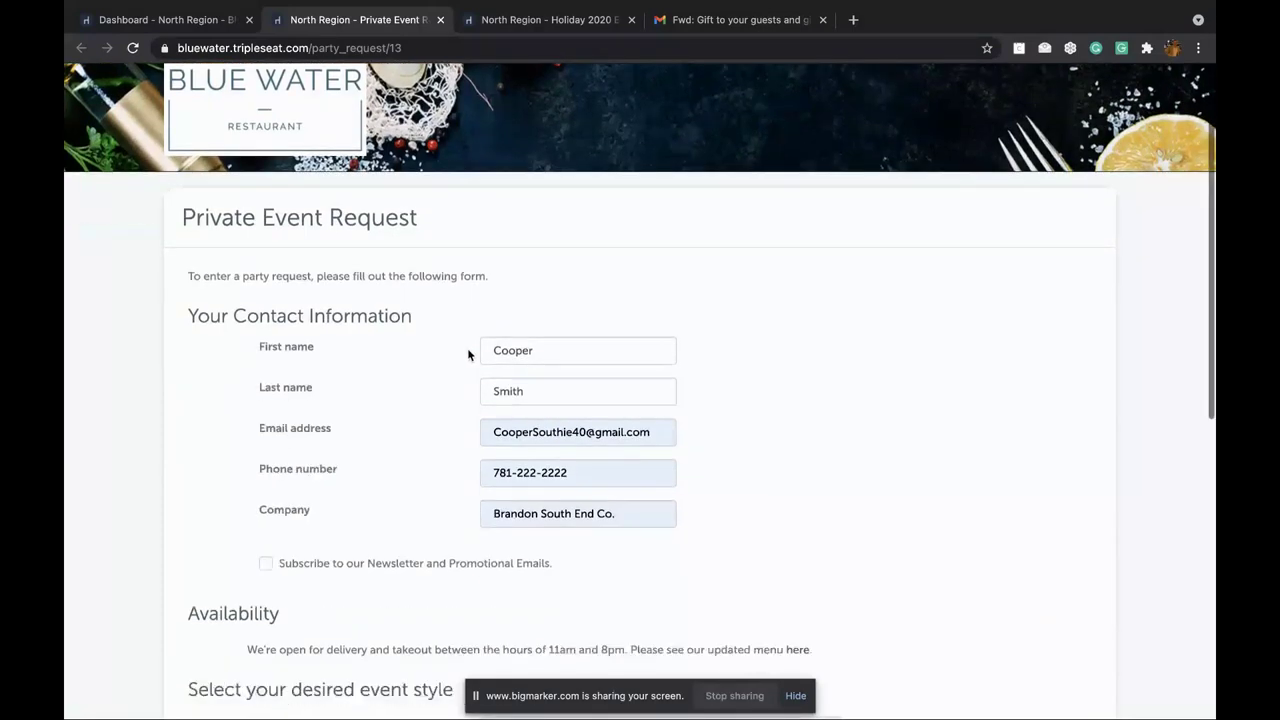
{"action": "scroll", "coordinate": [560, 380], "scroll_direction": "up", "scroll_amount": 1}
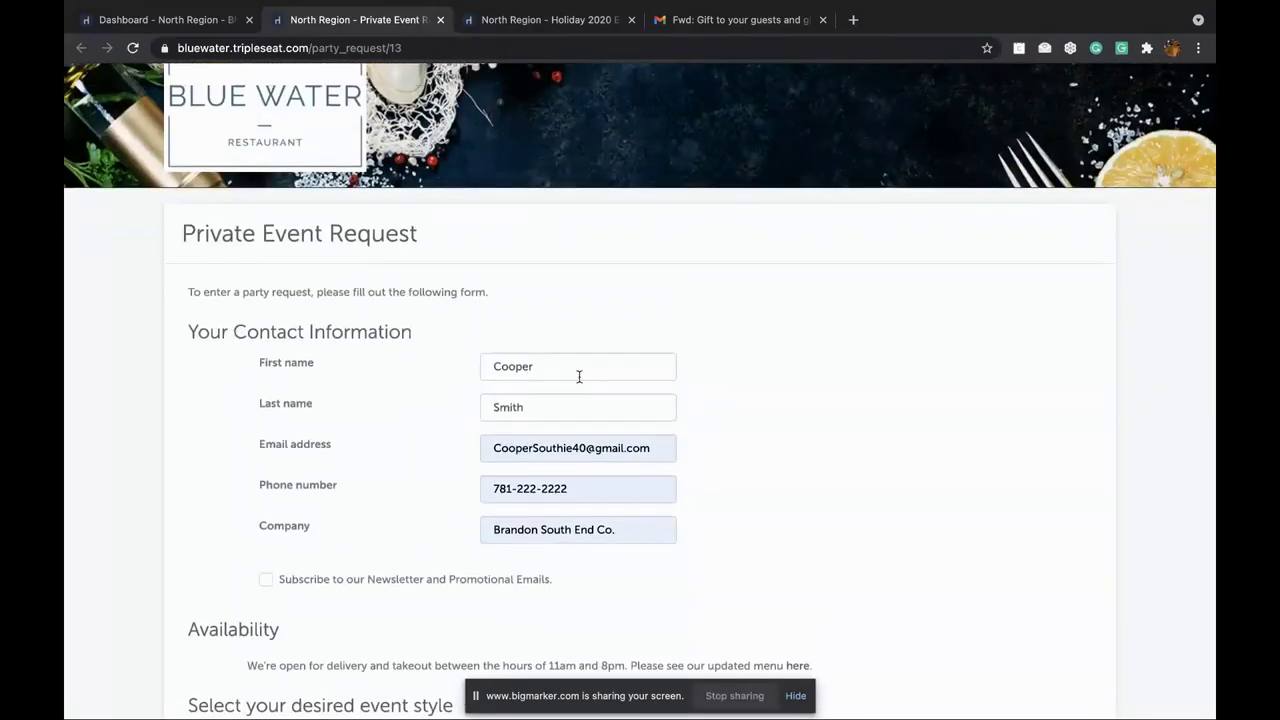
{"action": "scroll", "coordinate": [578, 376], "scroll_direction": "up", "scroll_amount": 1}
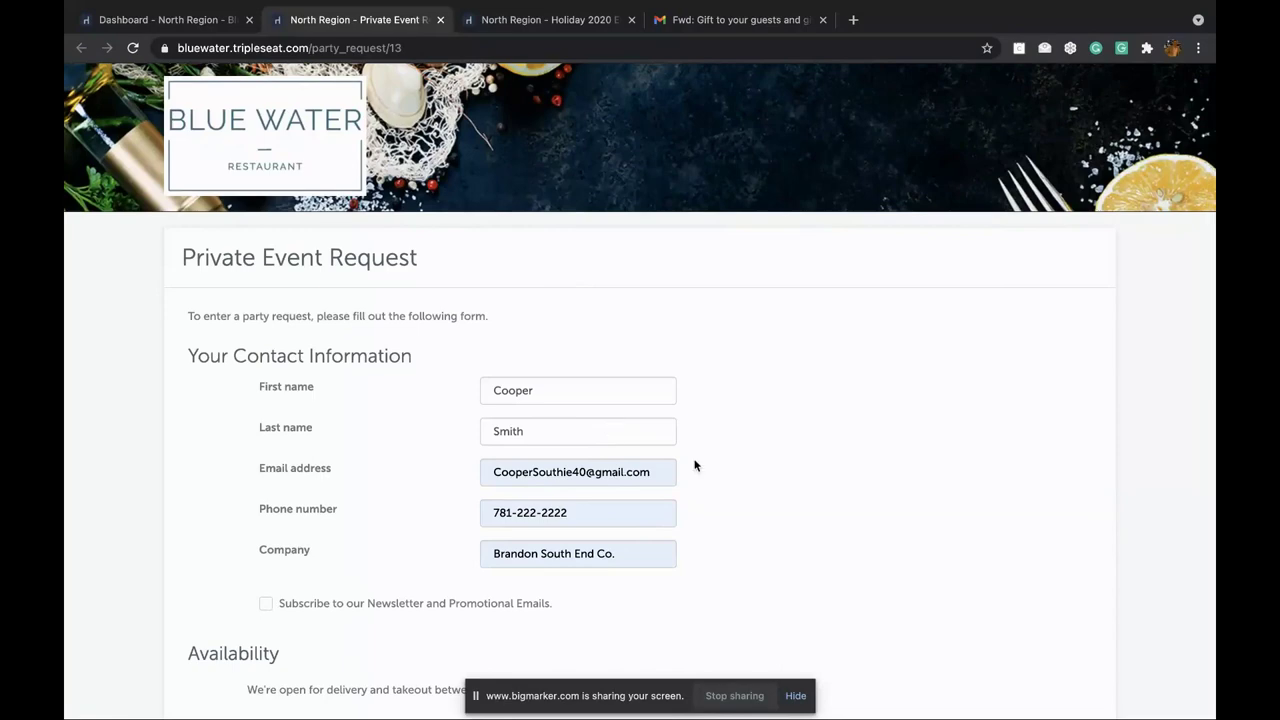
{"action": "scroll", "coordinate": [695, 465], "scroll_direction": "down", "scroll_amount": 5}
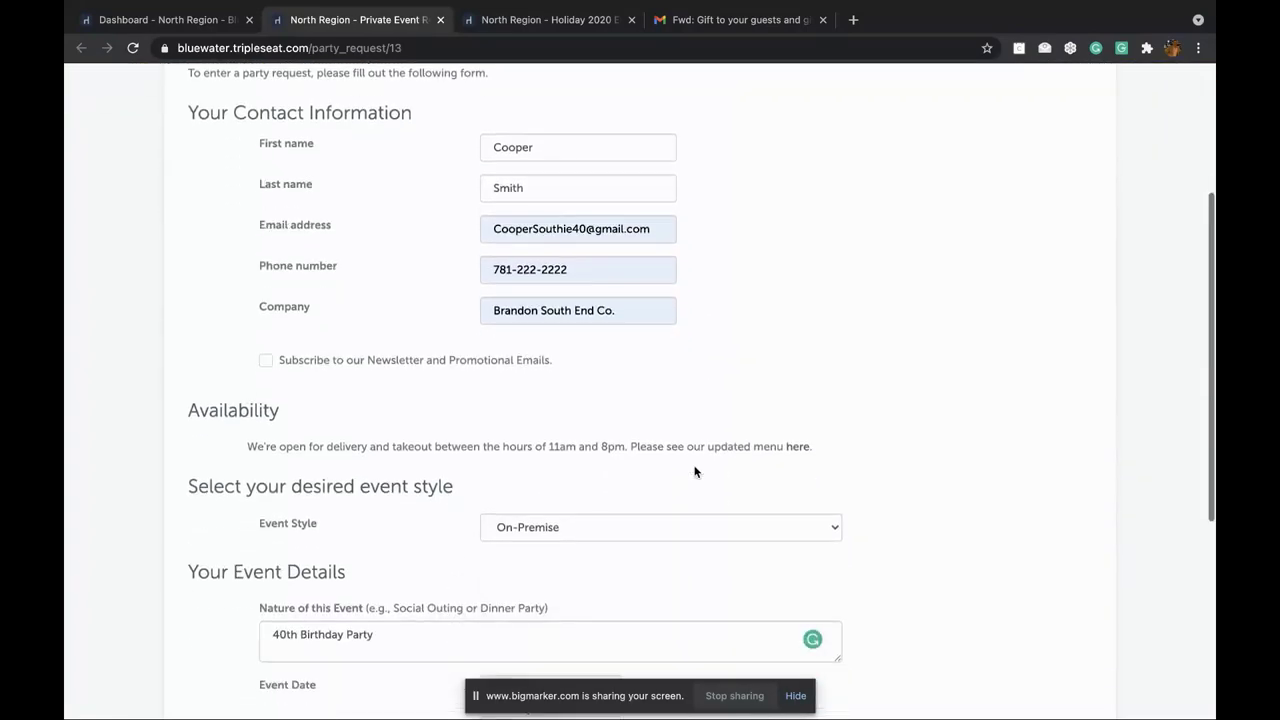
{"action": "scroll", "coordinate": [695, 472], "scroll_direction": "down", "scroll_amount": 5}
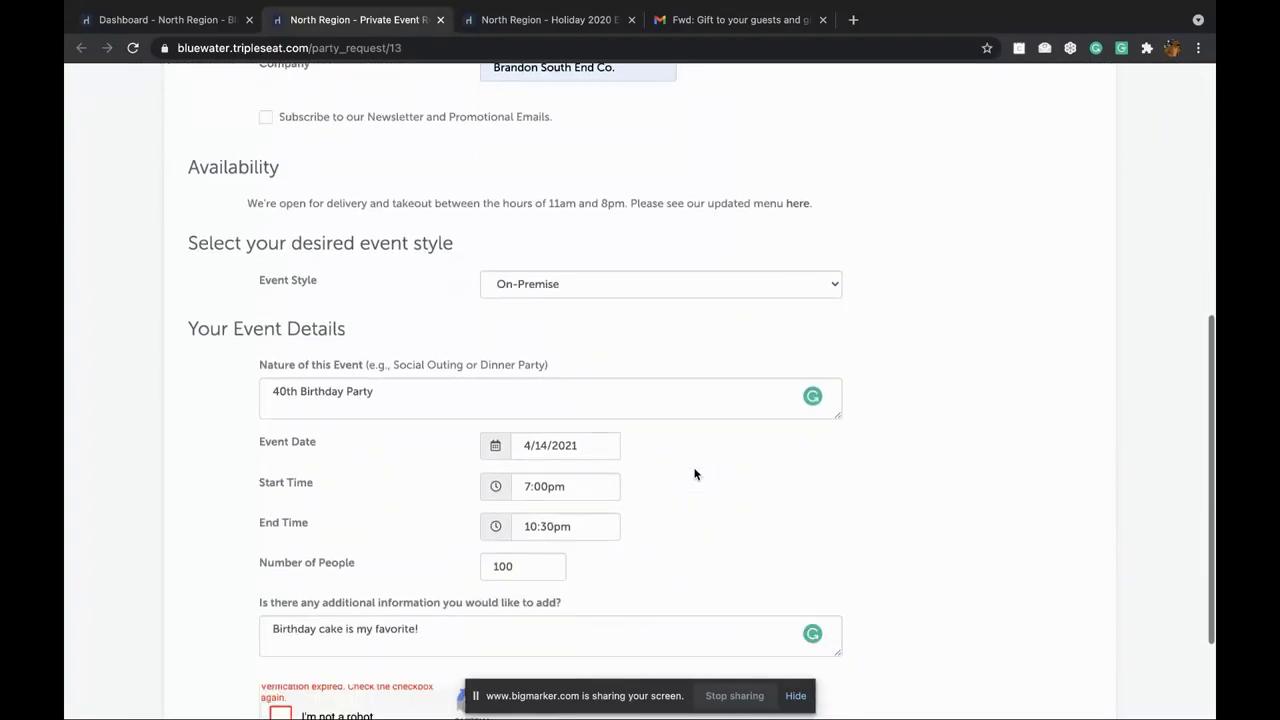
{"action": "scroll", "coordinate": [695, 474], "scroll_direction": "down", "scroll_amount": 3}
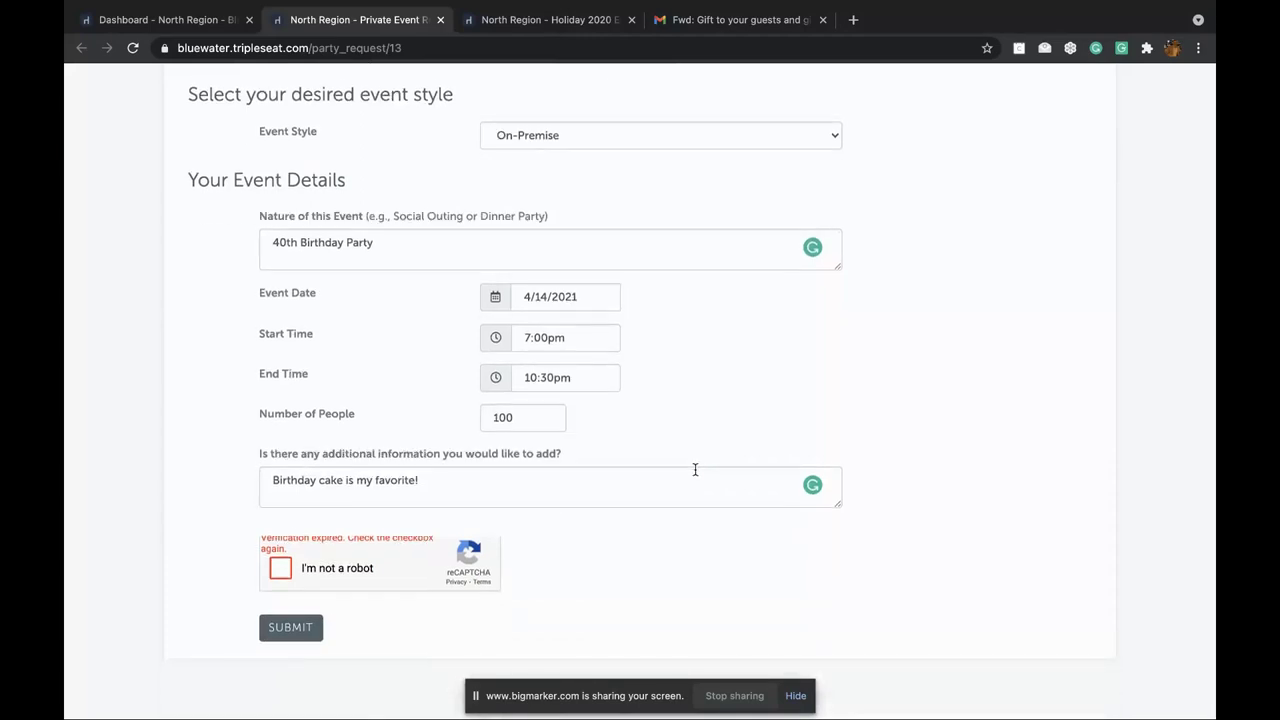
{"action": "left_click_drag", "start_coordinate": [388, 263], "coordinate": [279, 250]}
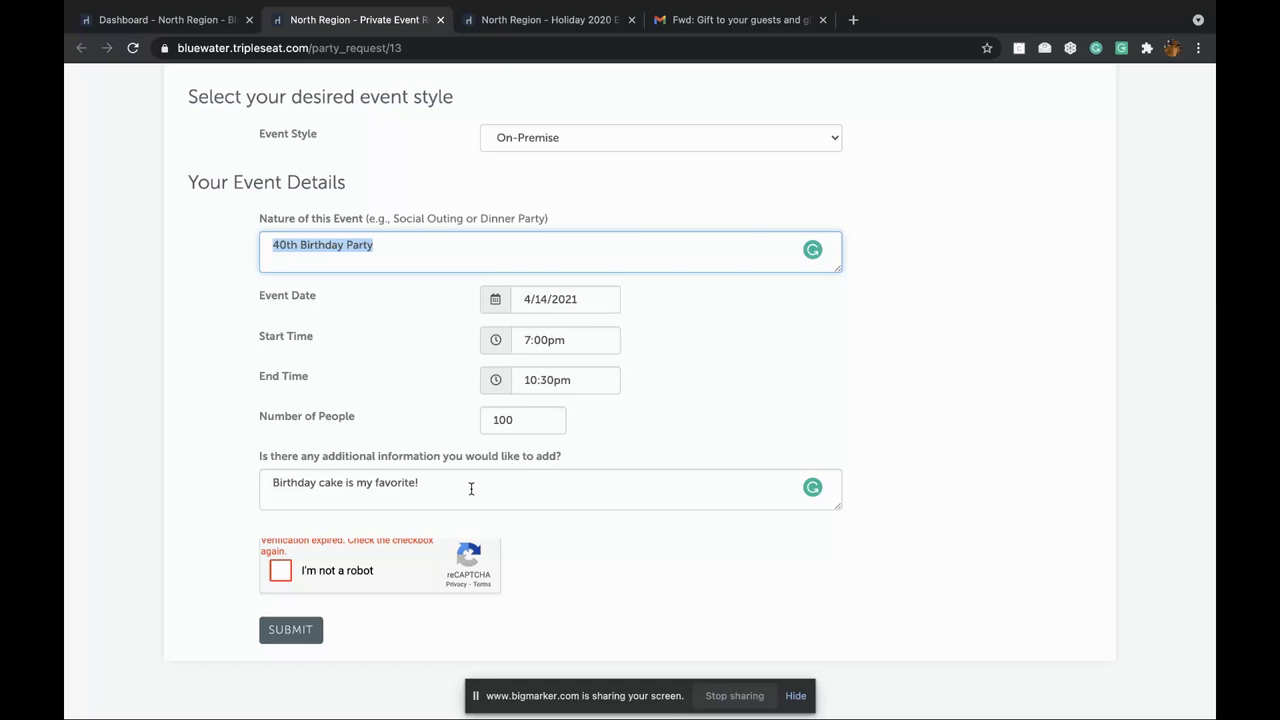
{"action": "left_click", "coordinate": [284, 572]}
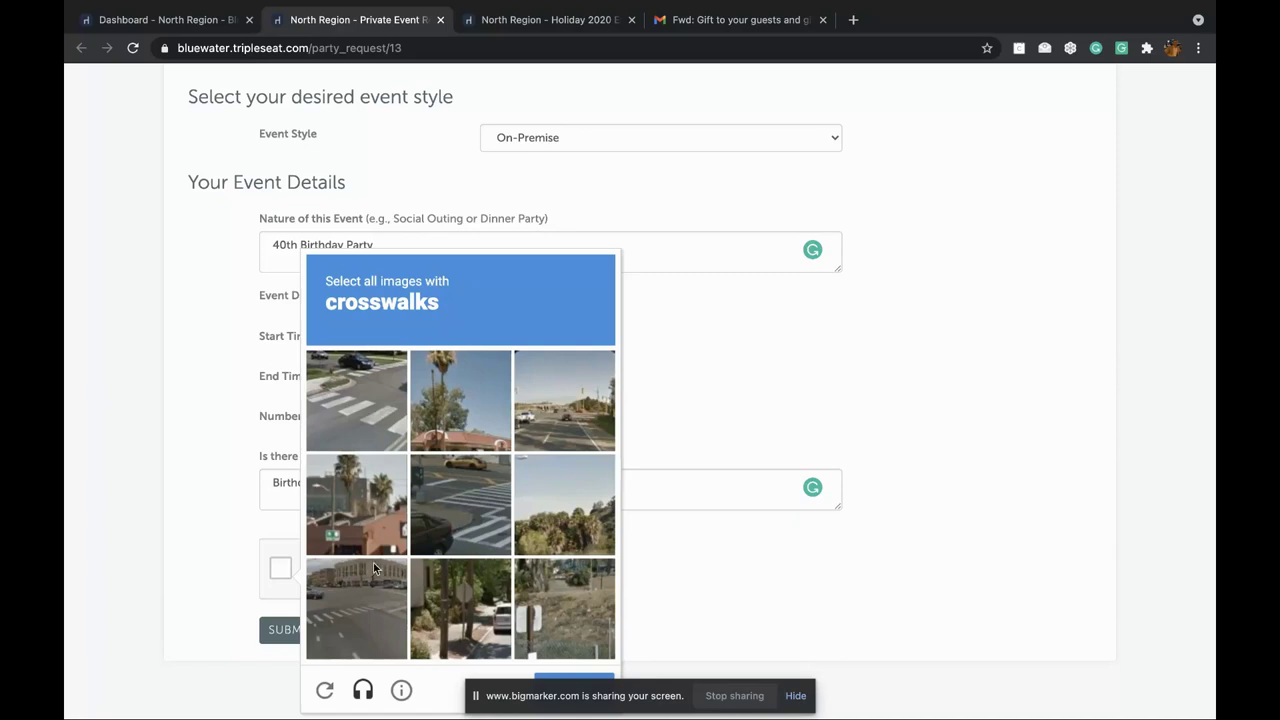
Step: Select the three crosswalk tiles, verify, and submit the Private Event Request
{"action": "left_click", "coordinate": [376, 403]}
{"action": "left_click", "coordinate": [448, 474]}
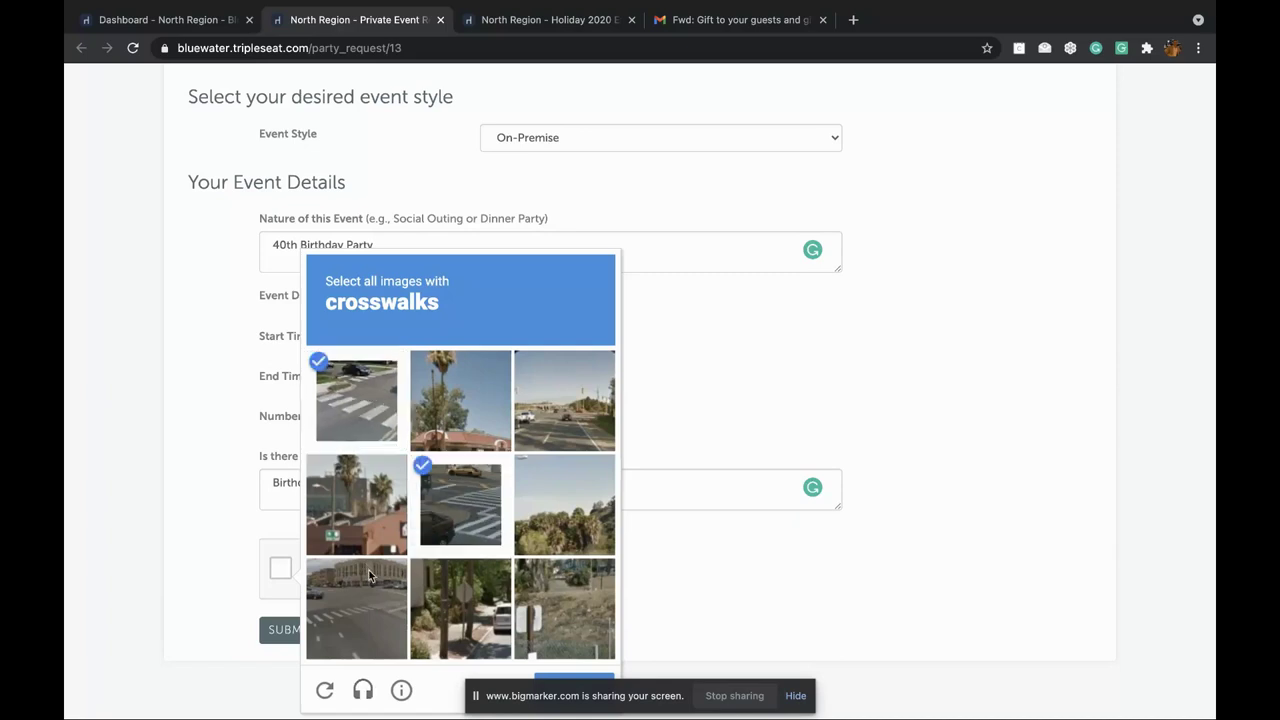
{"action": "left_click", "coordinate": [369, 570]}
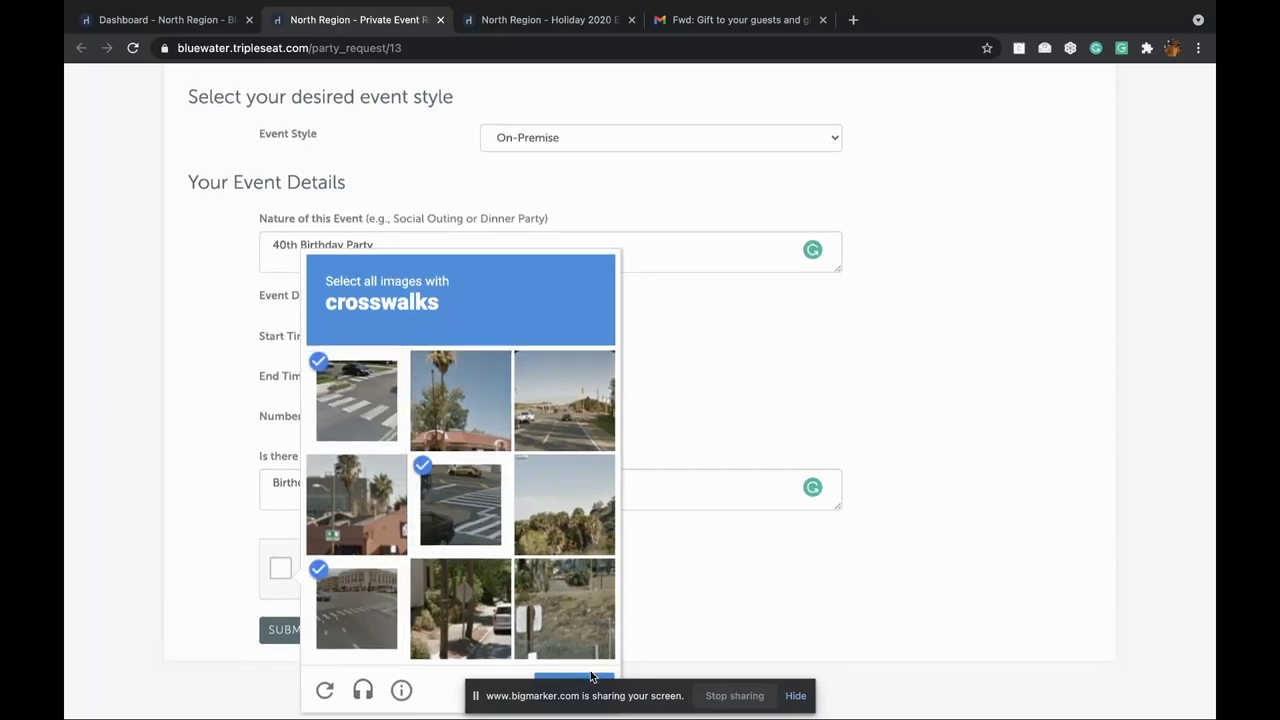
{"action": "left_click_drag", "start_coordinate": [596, 690], "coordinate": [811, 598]}
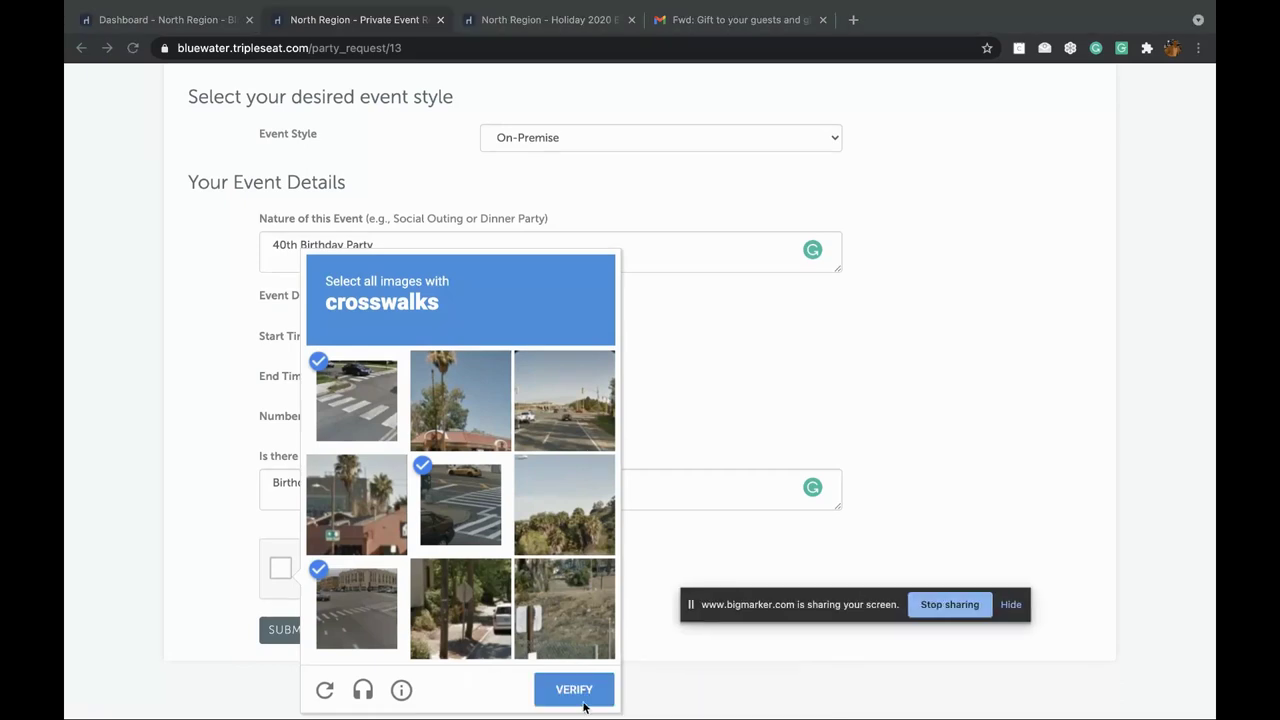
{"action": "left_click", "coordinate": [572, 690]}
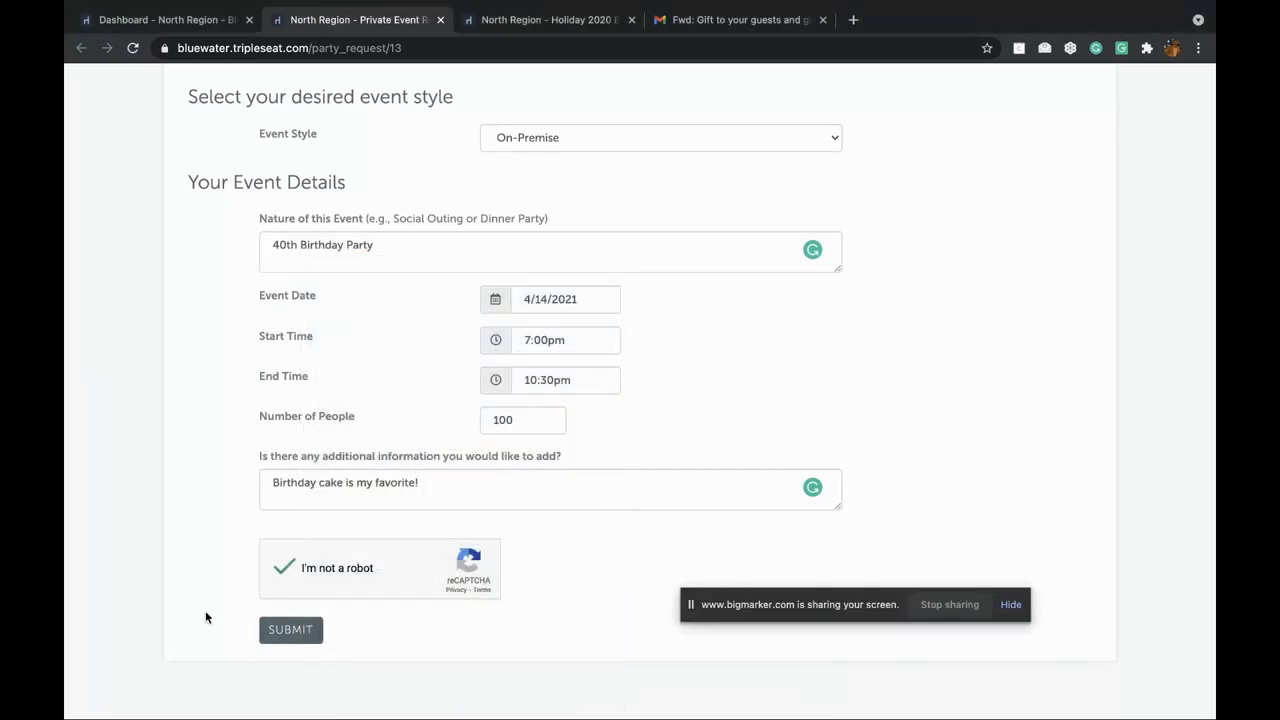
{"action": "left_click", "coordinate": [274, 632]}
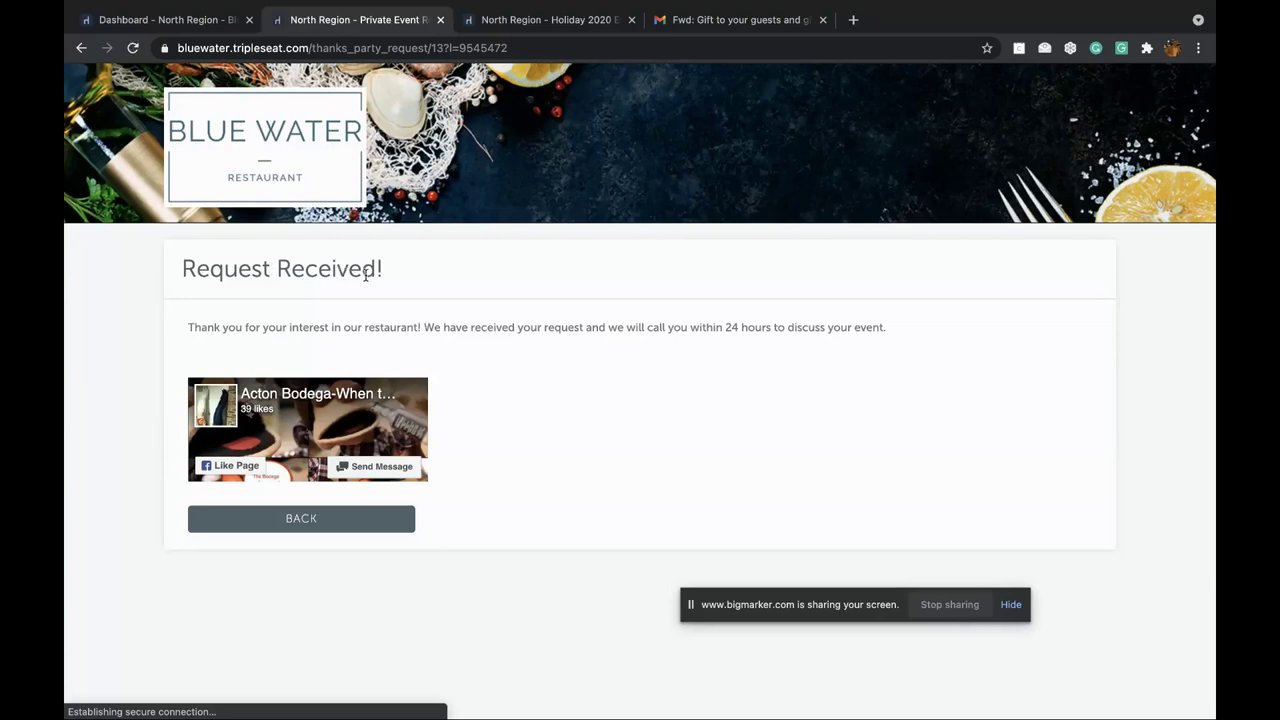
Step: Highlight the Request Received message and its 24-hour callback promise
{"action": "left_click_drag", "start_coordinate": [887, 327], "coordinate": [183, 327]}
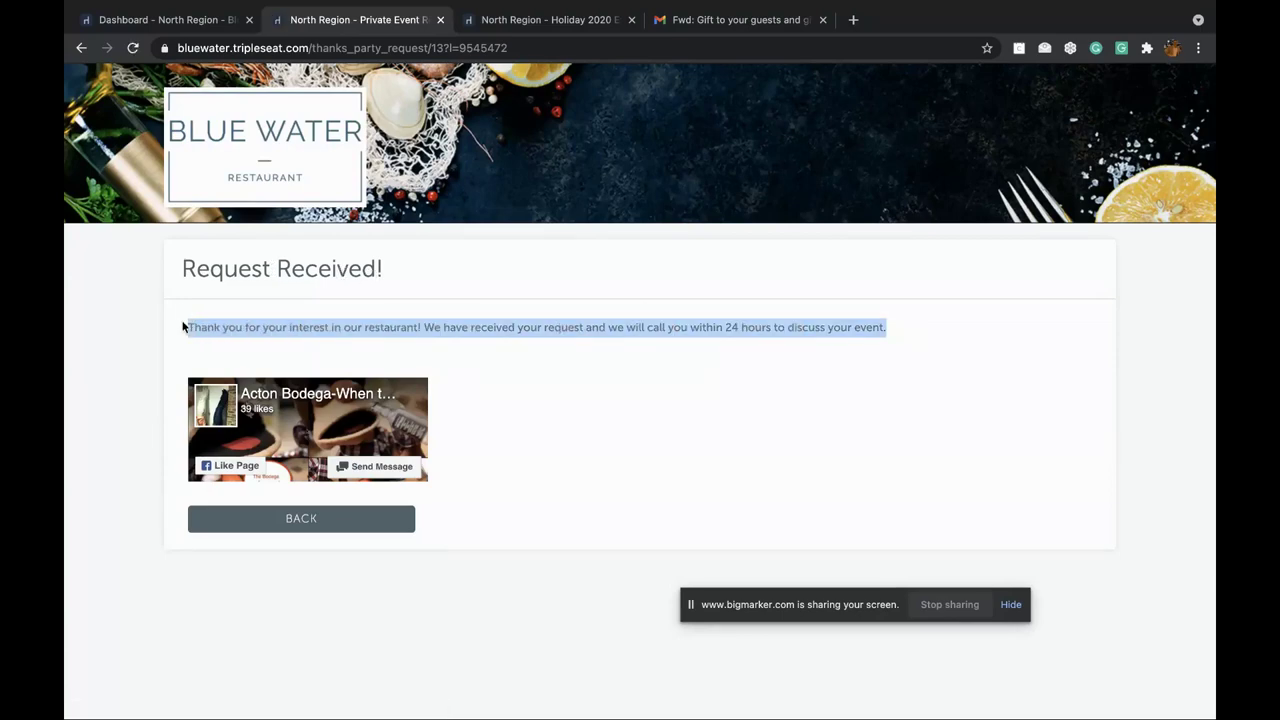
{"action": "left_click", "coordinate": [739, 329]}
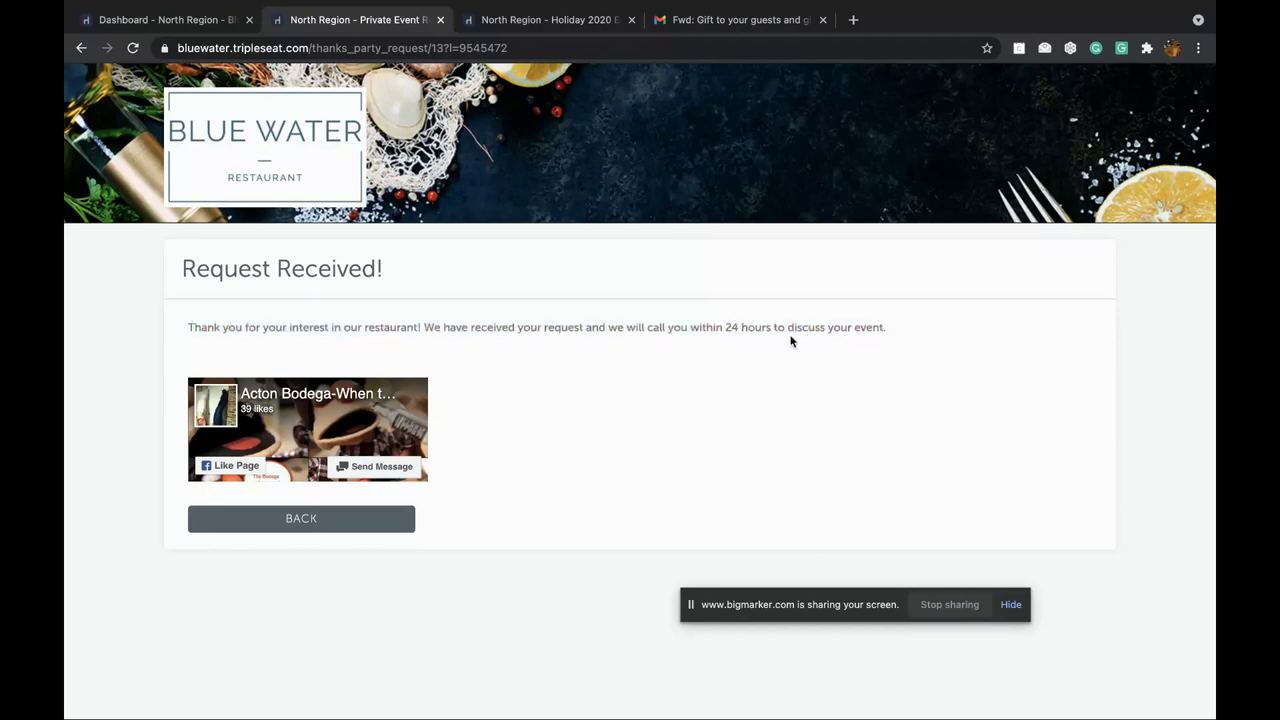
{"action": "left_click_drag", "start_coordinate": [771, 331], "coordinate": [725, 330]}
Step: Reload the Dashboard and open the Action menu on the new 40th Birthday Party lead
{"action": "mouse_move", "coordinate": [190, 30]}
{"action": "left_click", "coordinate": [193, 28]}
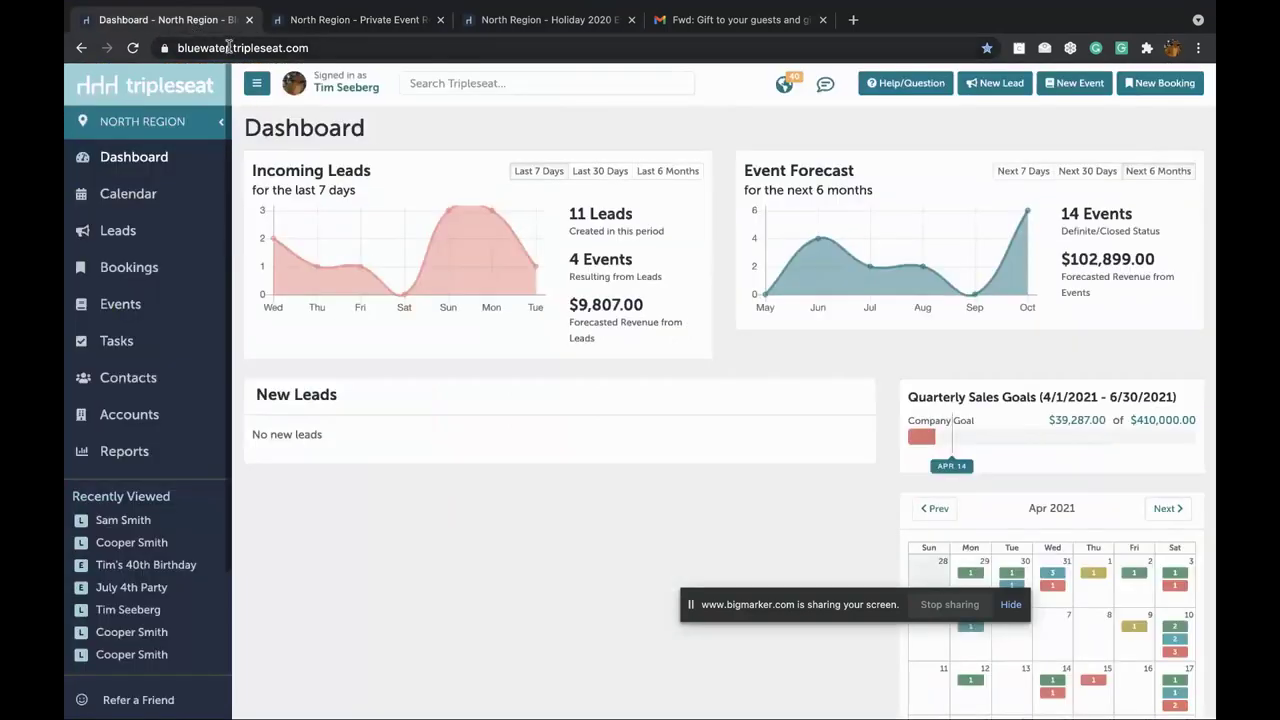
{"action": "left_click", "coordinate": [133, 48]}
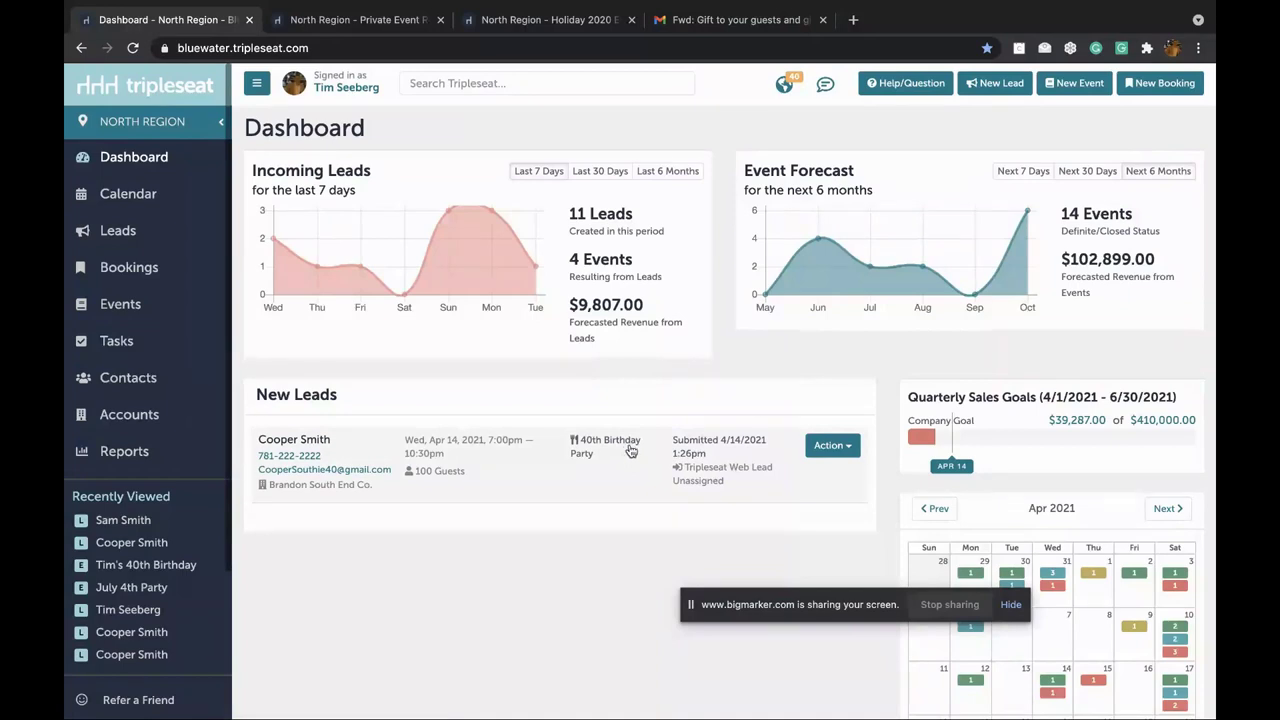
{"action": "left_click", "coordinate": [831, 452]}
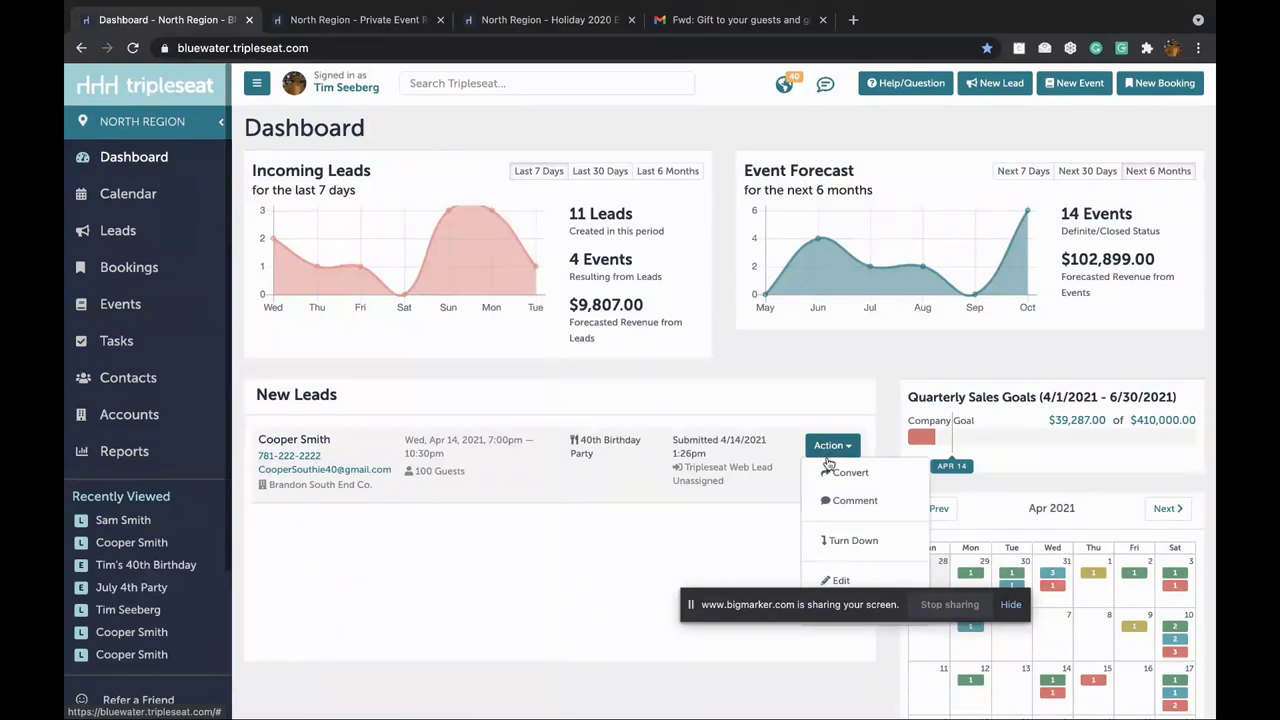
{"action": "left_click", "coordinate": [828, 476]}
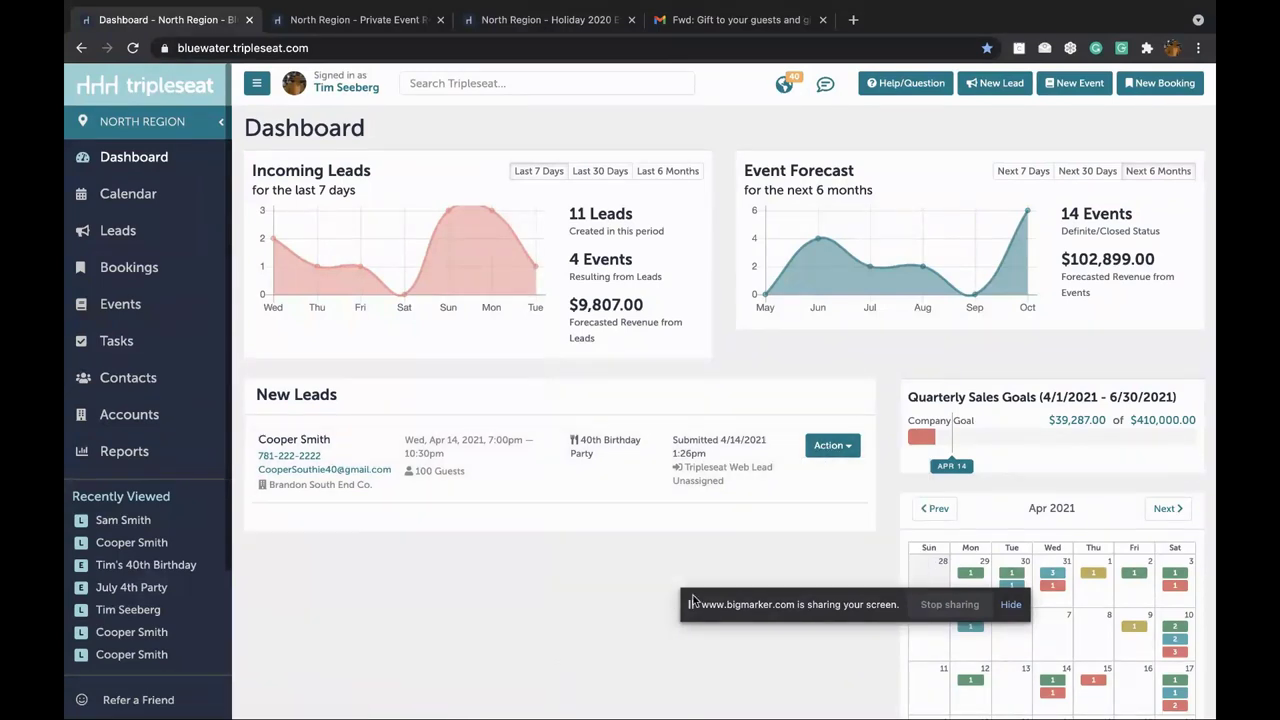
{"action": "left_click_drag", "start_coordinate": [693, 600], "coordinate": [484, 660]}
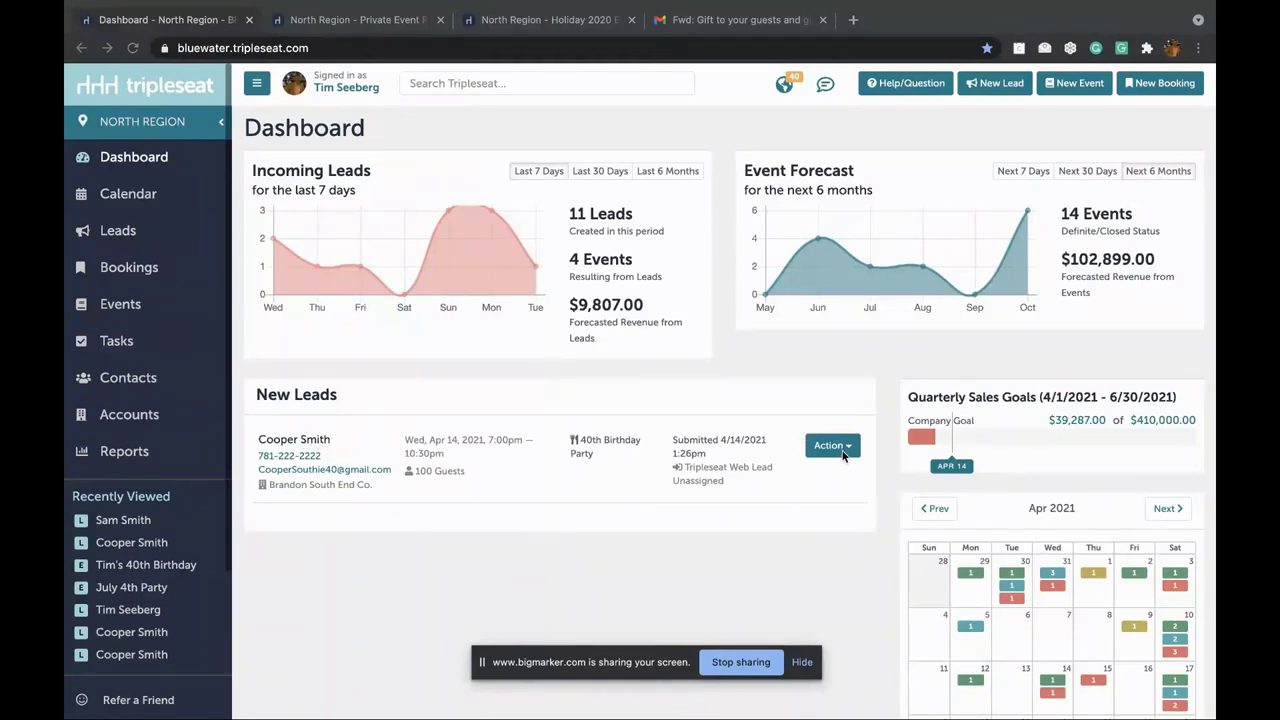
{"action": "left_click", "coordinate": [760, 532]}
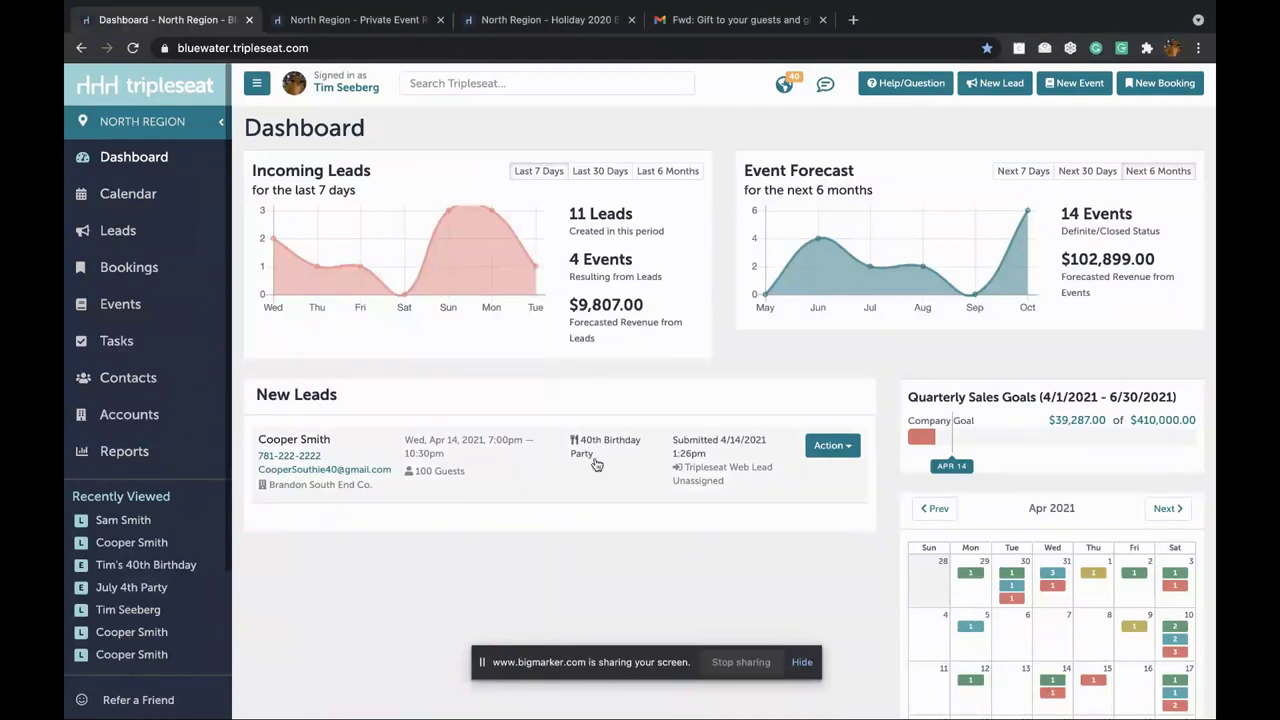
{"action": "left_click", "coordinate": [830, 446]}
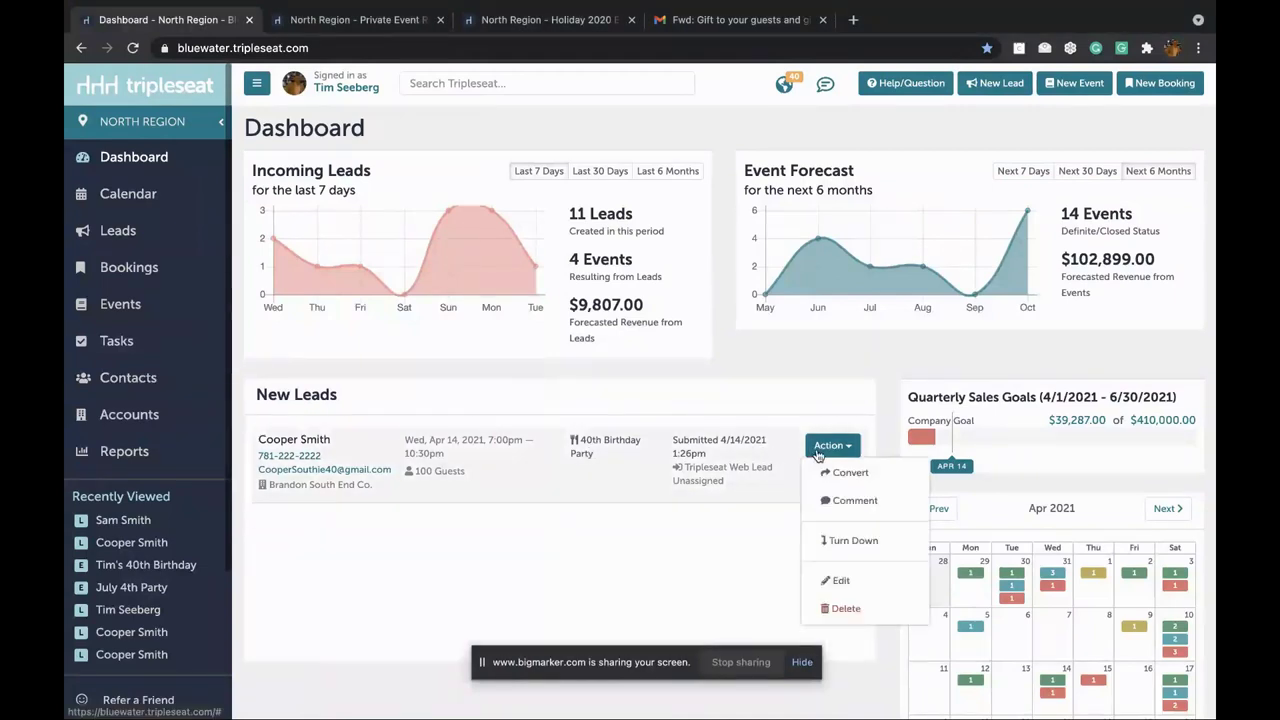
Step: Choose Comment for the birthday lead and open the Guest General Discussion comment box
{"action": "left_click", "coordinate": [850, 503]}
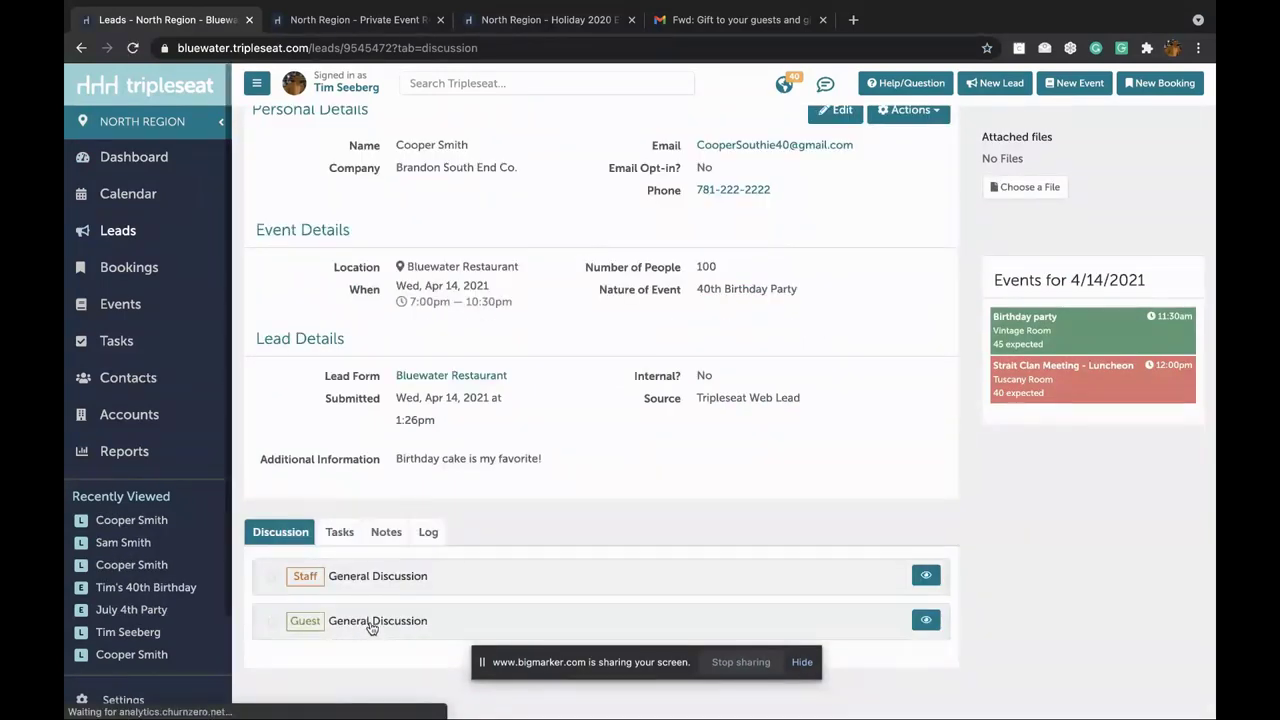
{"action": "left_click", "coordinate": [372, 621]}
{"action": "scroll", "coordinate": [372, 627], "scroll_direction": "down", "scroll_amount": 1}
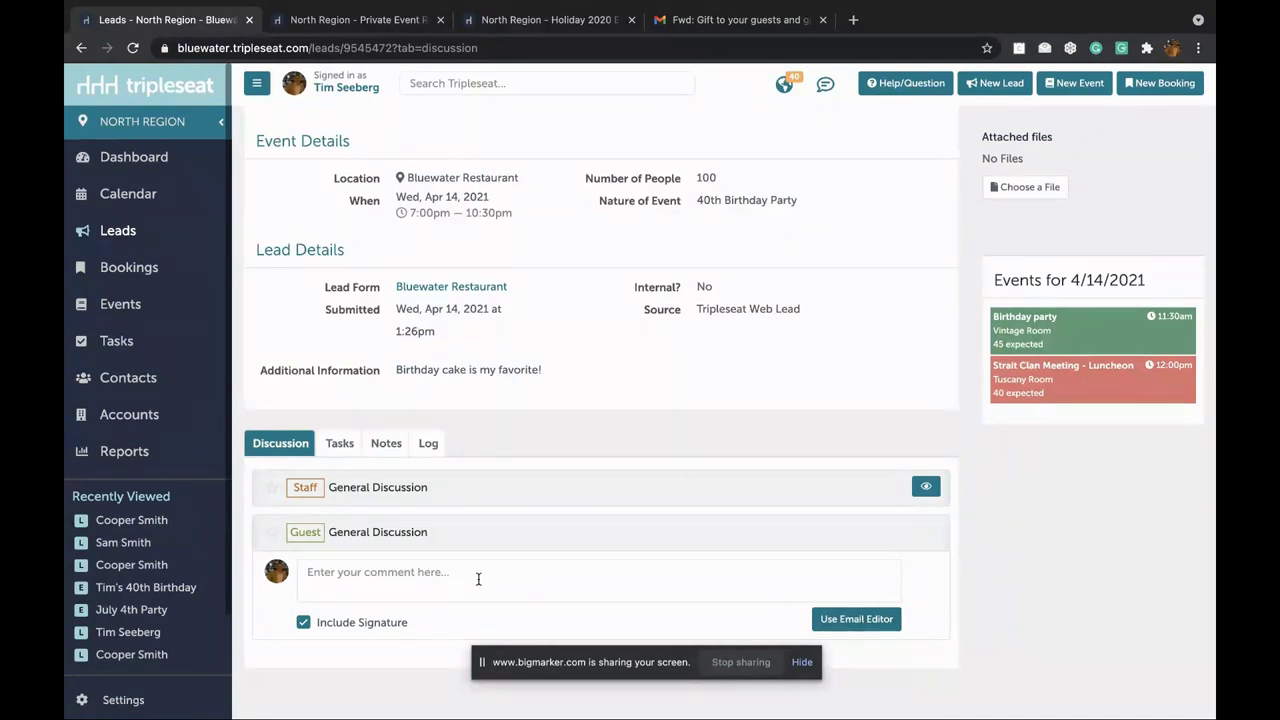
Step: In the Email Editor, remove both staff reply recipients and continue to Your Email Templates
{"action": "left_click", "coordinate": [850, 621]}
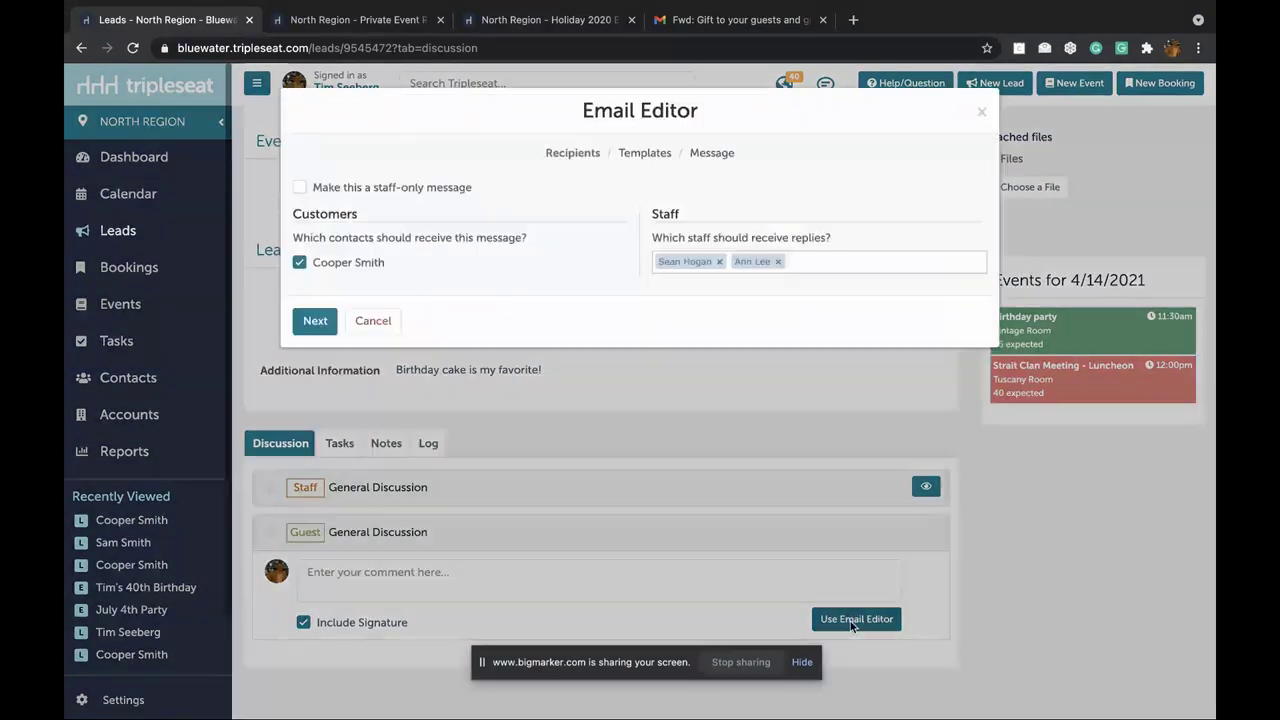
{"action": "left_click", "coordinate": [718, 261]}
{"action": "left_click", "coordinate": [701, 261]}
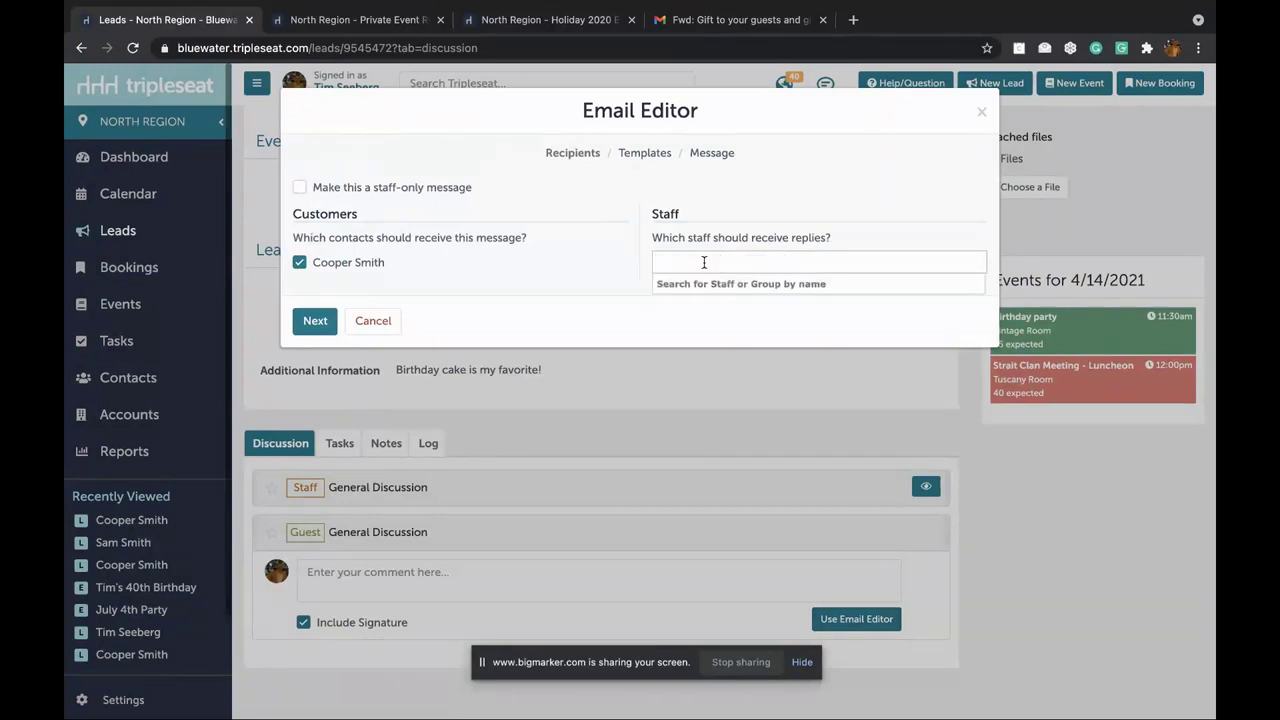
{"action": "left_click", "coordinate": [315, 319]}
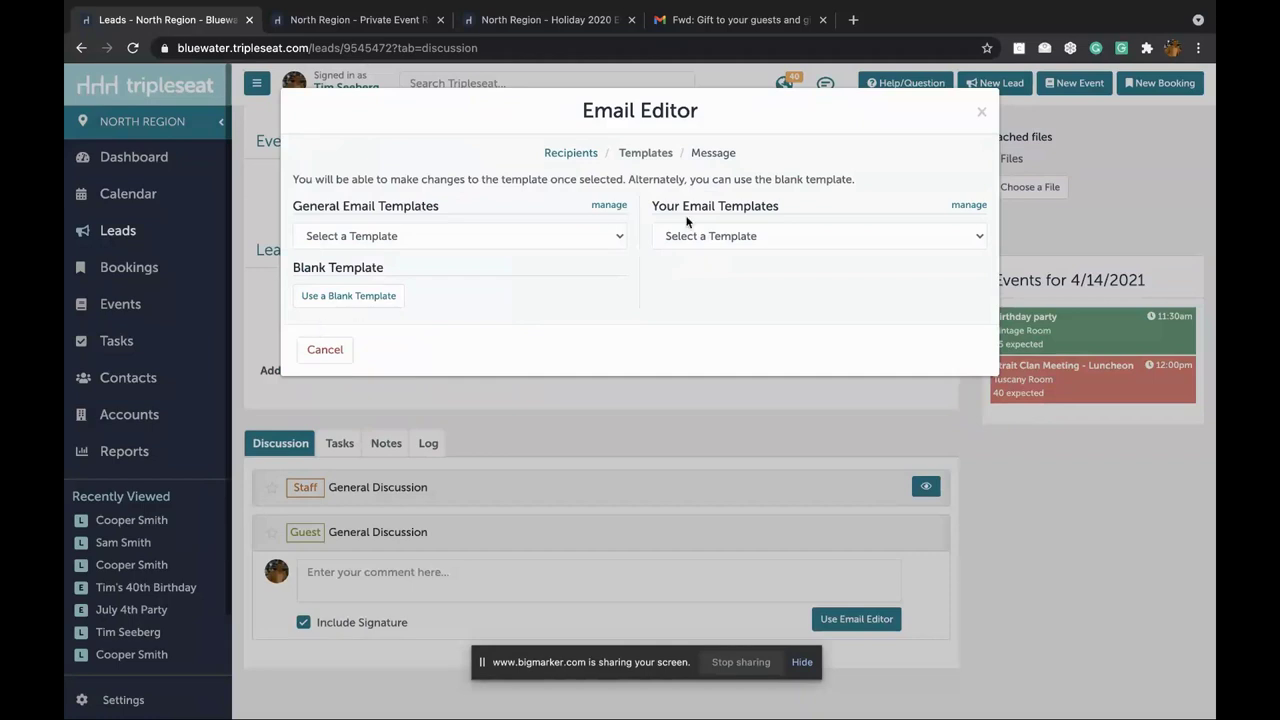
{"action": "left_click", "coordinate": [752, 236]}
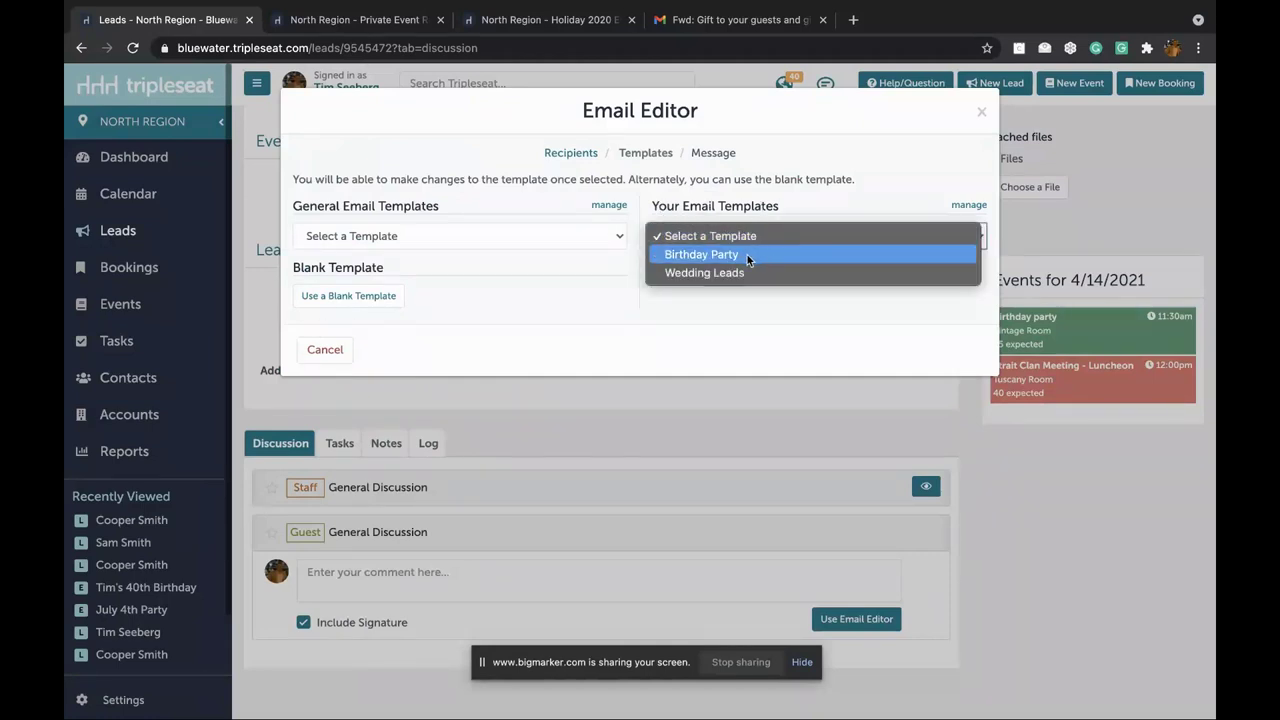
Step: Apply the Birthday Party template and add a blank line after the 'your guests!' sentence
{"action": "left_click", "coordinate": [703, 255]}
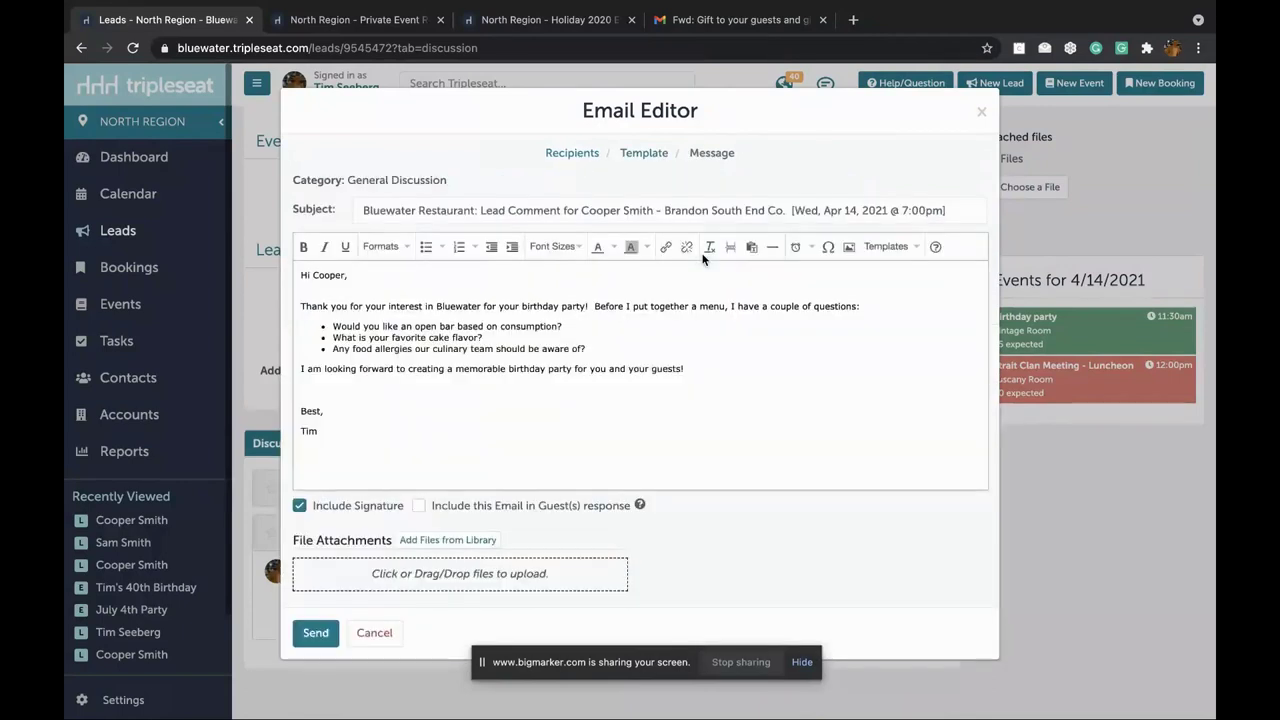
{"action": "left_click_drag", "start_coordinate": [588, 349], "coordinate": [266, 326]}
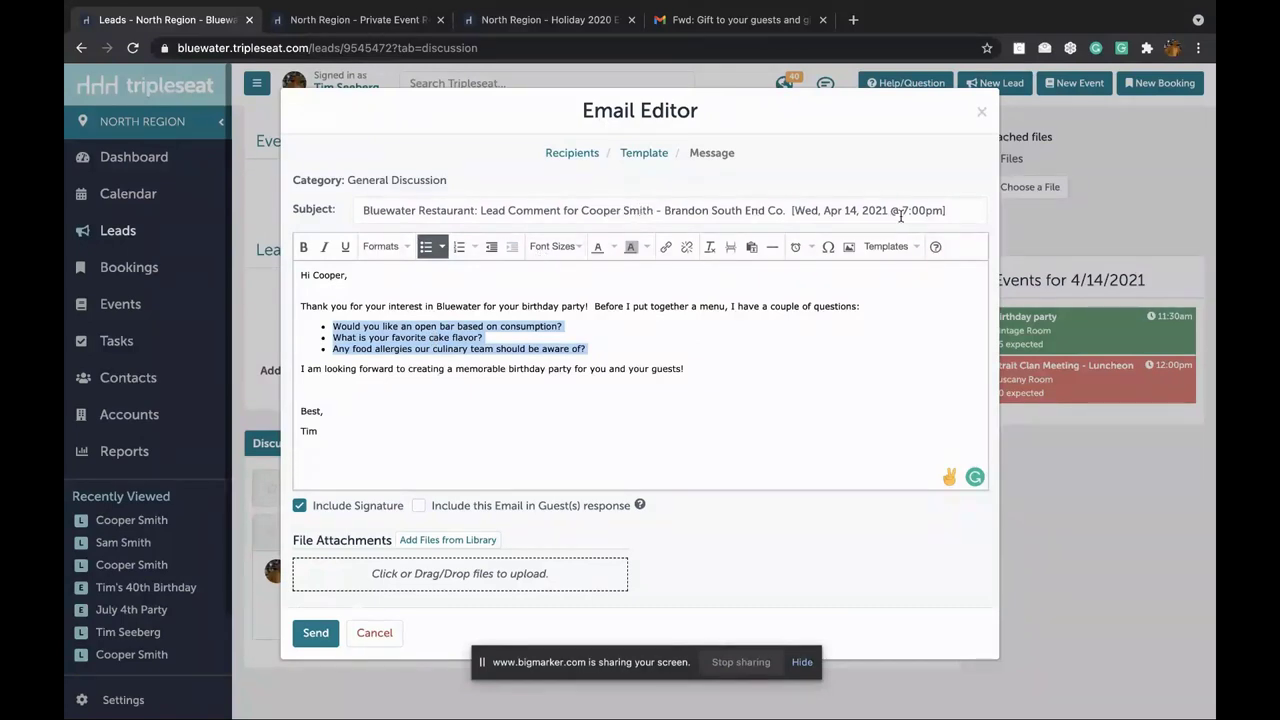
{"action": "left_click", "coordinate": [583, 304]}
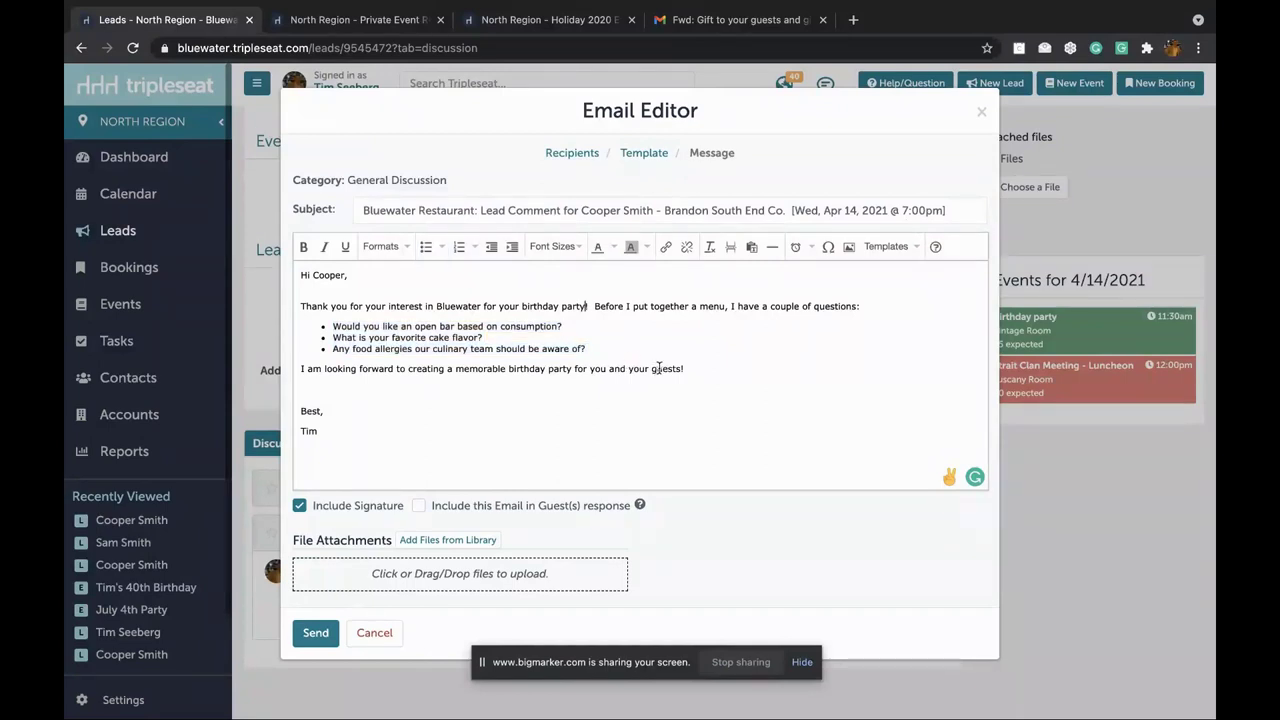
{"action": "left_click", "coordinate": [602, 348]}
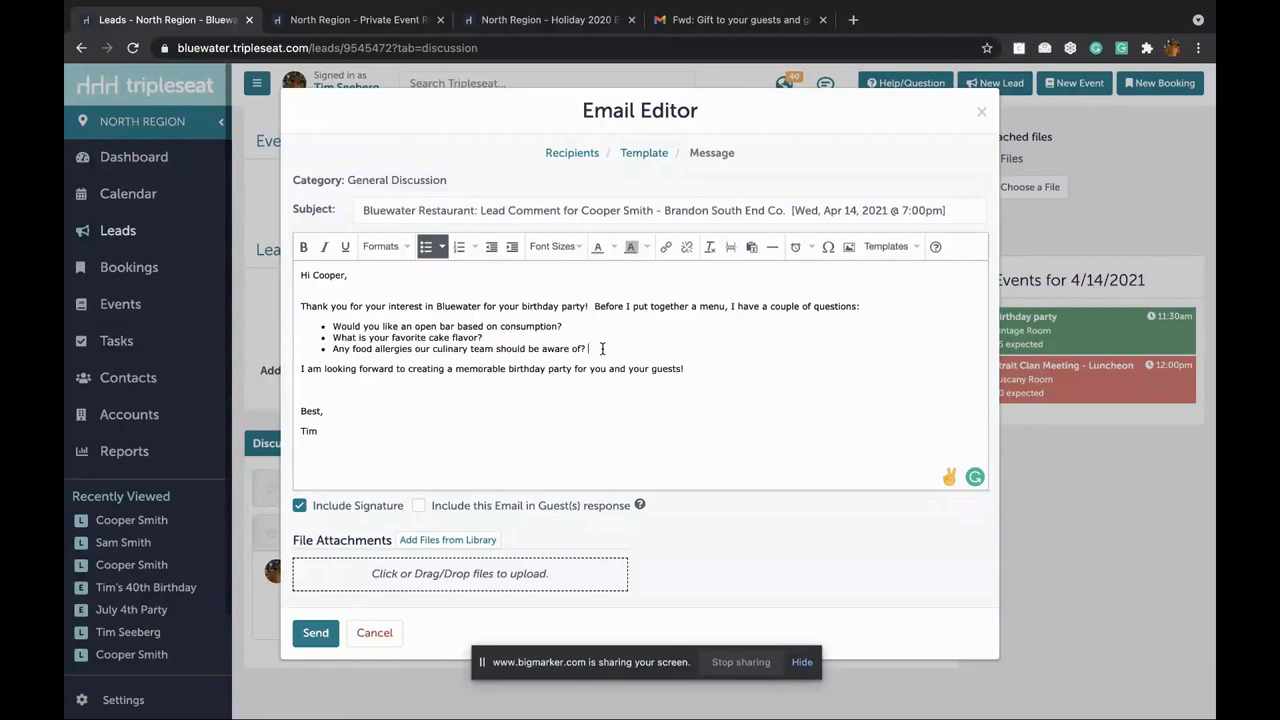
{"action": "left_click", "coordinate": [705, 368]}
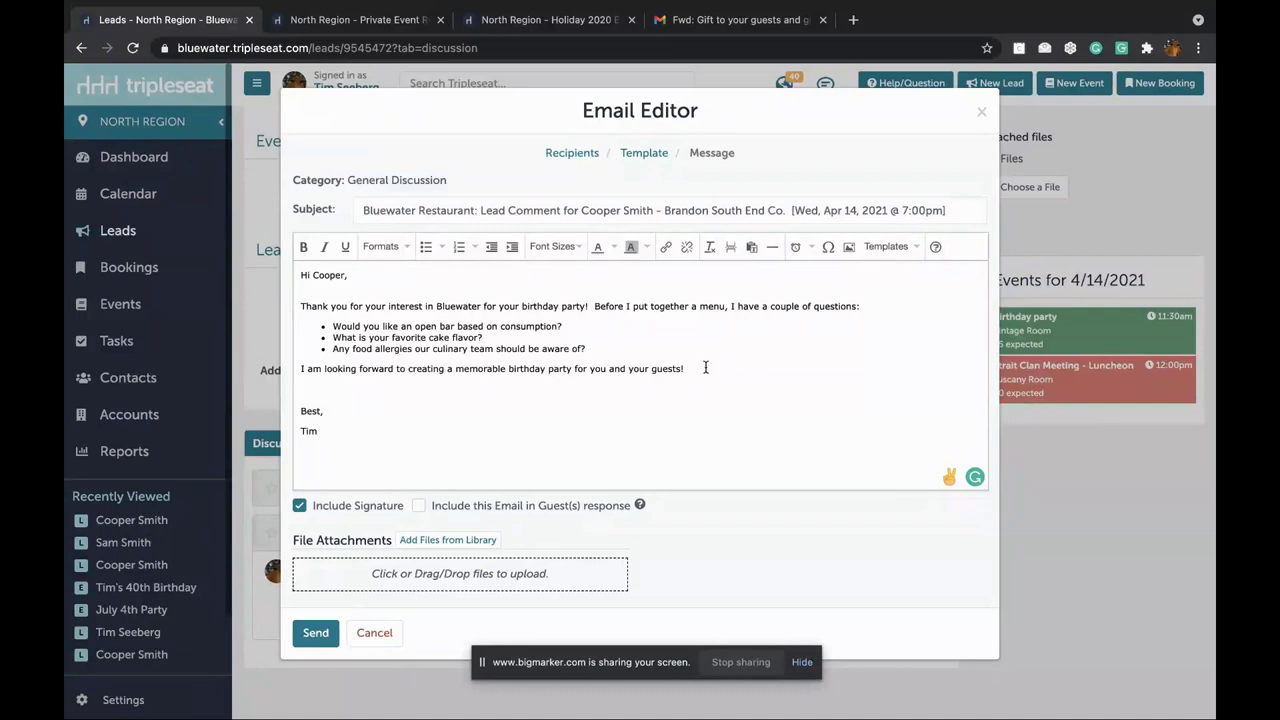
{"action": "key", "text": "Return"}
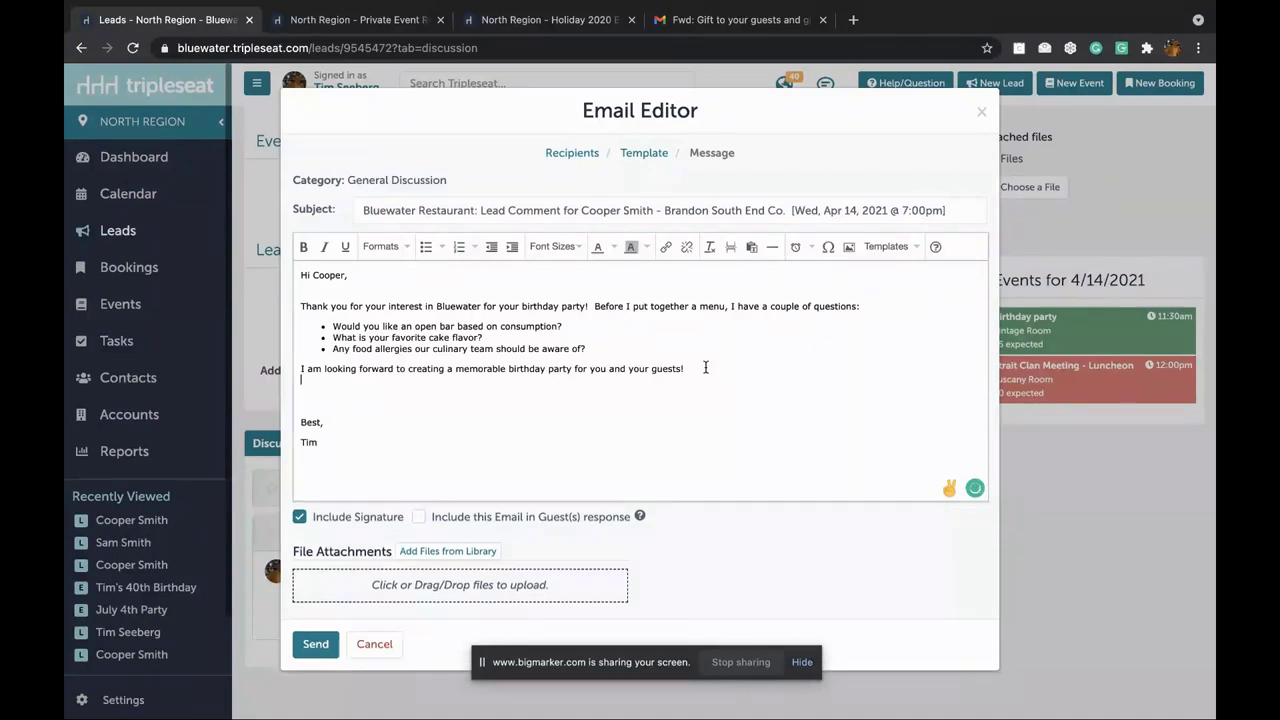
Step: Insert images-1.jpg from the General library below the closing sentence, sized 420 × 120
{"action": "left_click", "coordinate": [845, 249]}
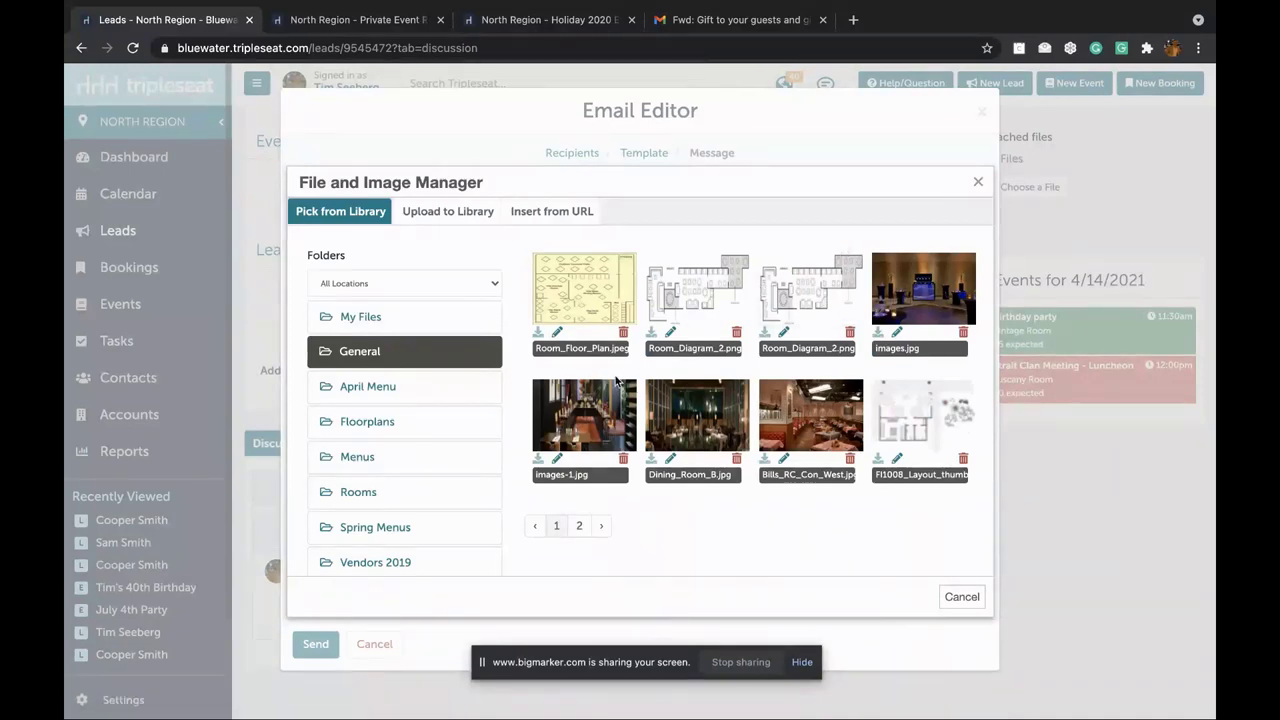
{"action": "left_click", "coordinate": [617, 383]}
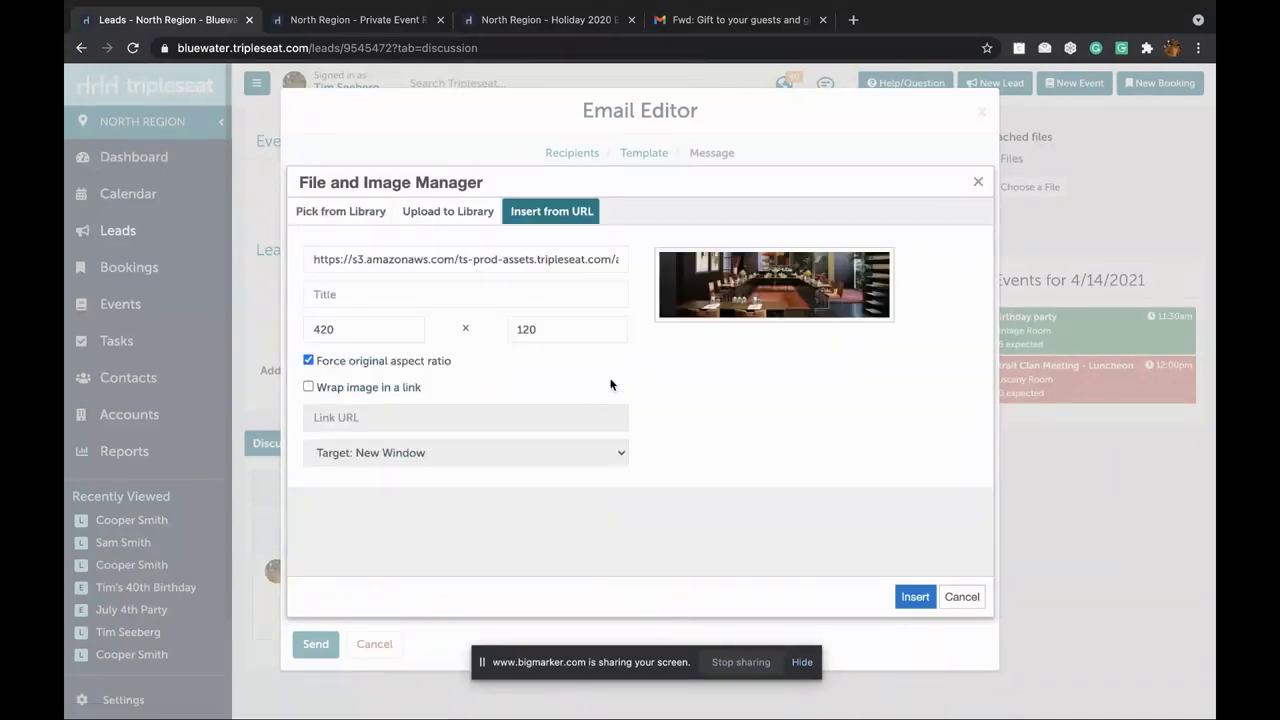
{"action": "left_click", "coordinate": [914, 597]}
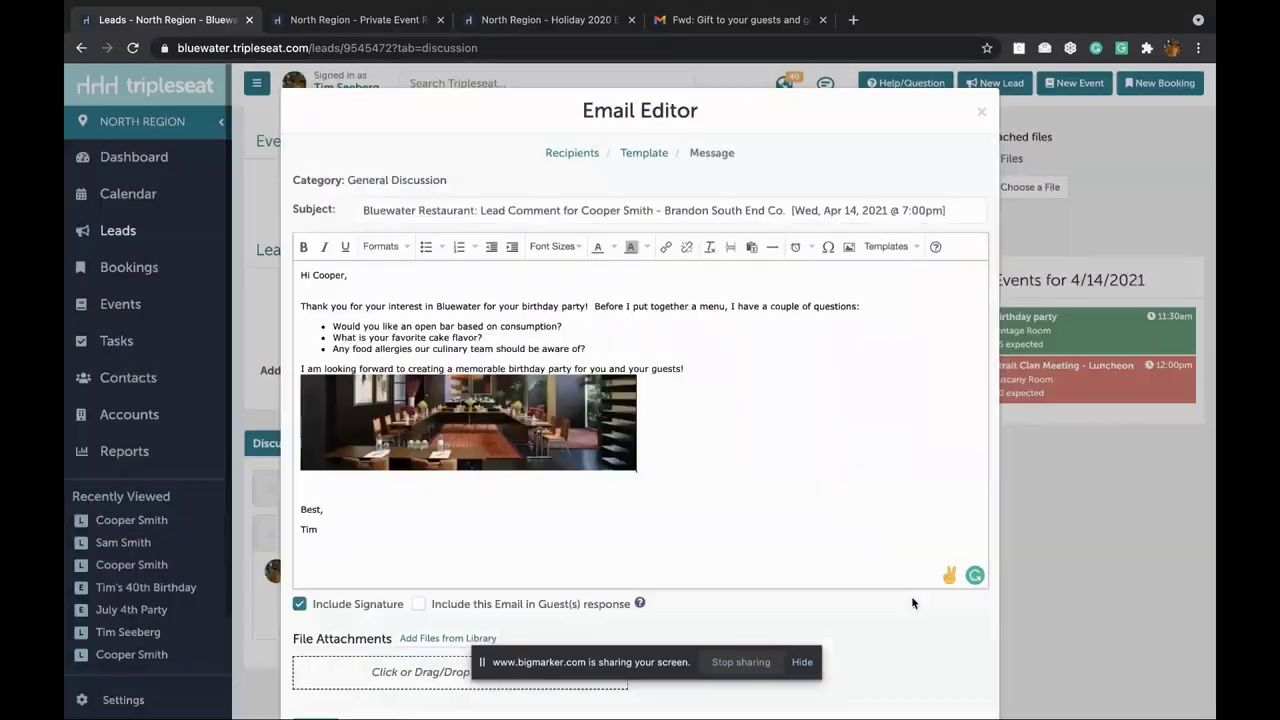
{"action": "scroll", "coordinate": [766, 437], "scroll_direction": "down", "scroll_amount": 1}
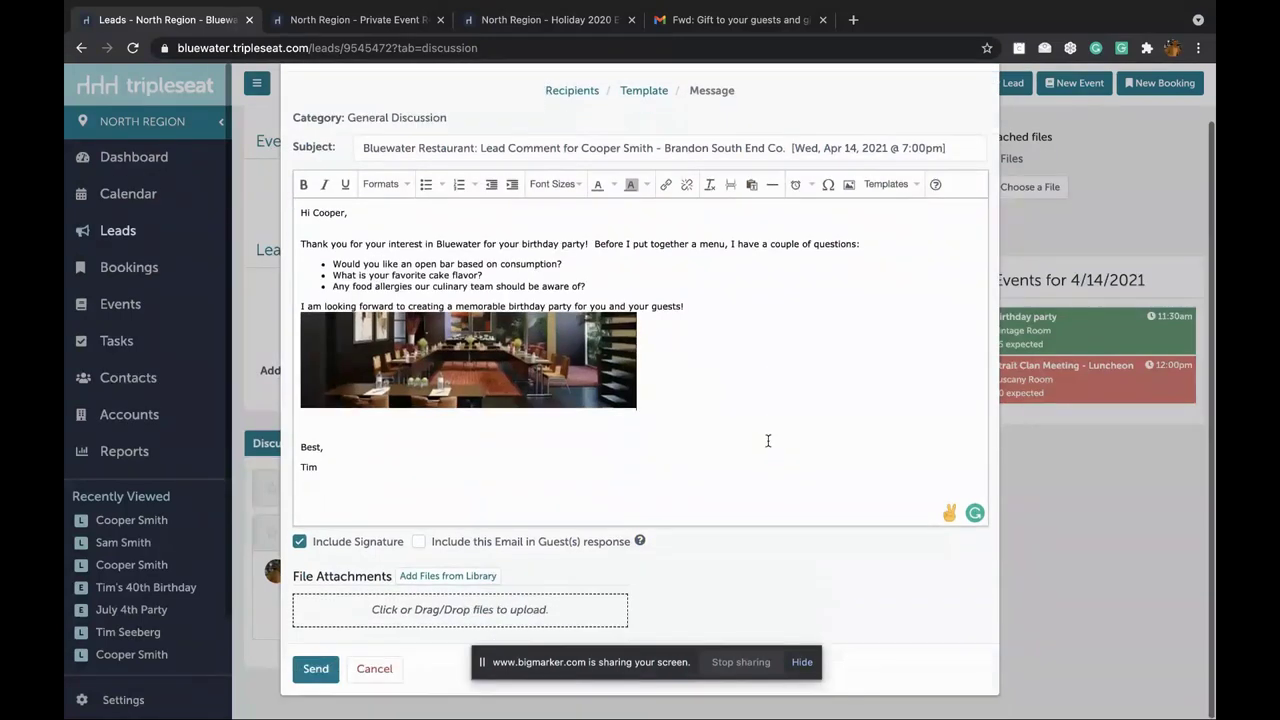
Step: Cancel the birthday email draft and go back to the North Region dashboard
{"action": "left_click", "coordinate": [372, 670]}
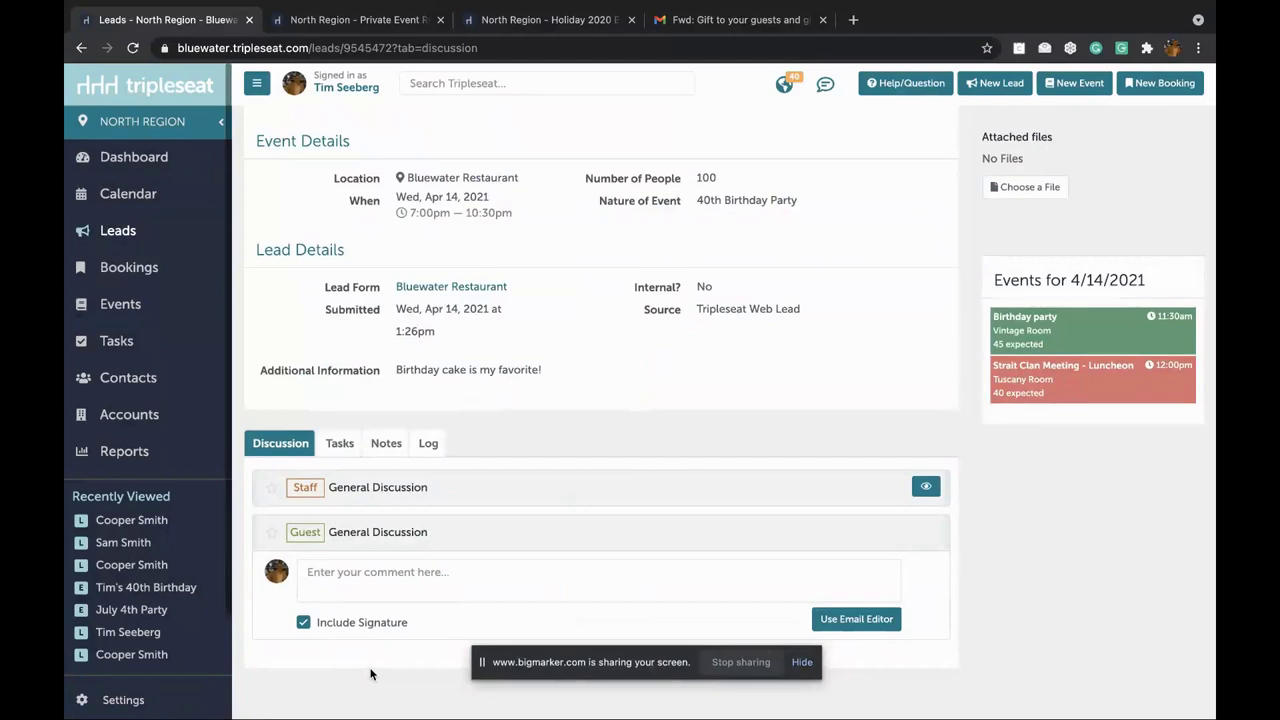
{"action": "scroll", "coordinate": [520, 380], "scroll_direction": "up", "scroll_amount": 3}
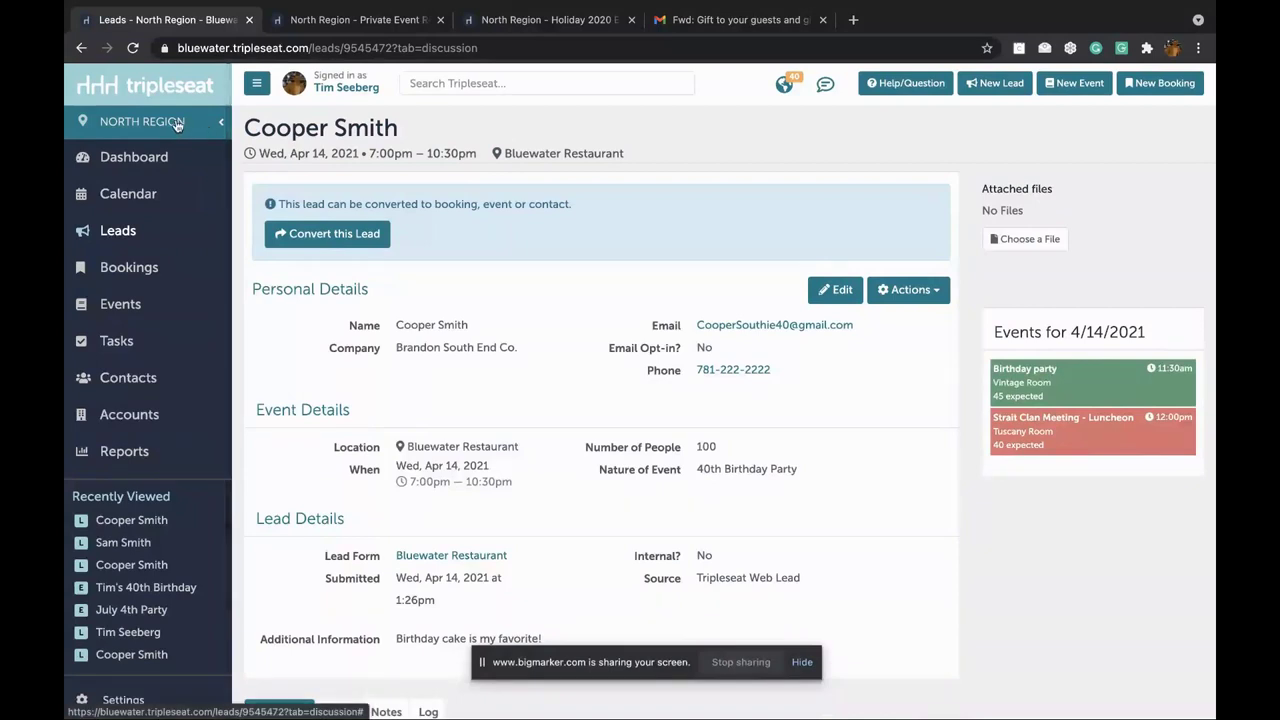
{"action": "scroll", "coordinate": [179, 127], "scroll_direction": "down", "scroll_amount": 1}
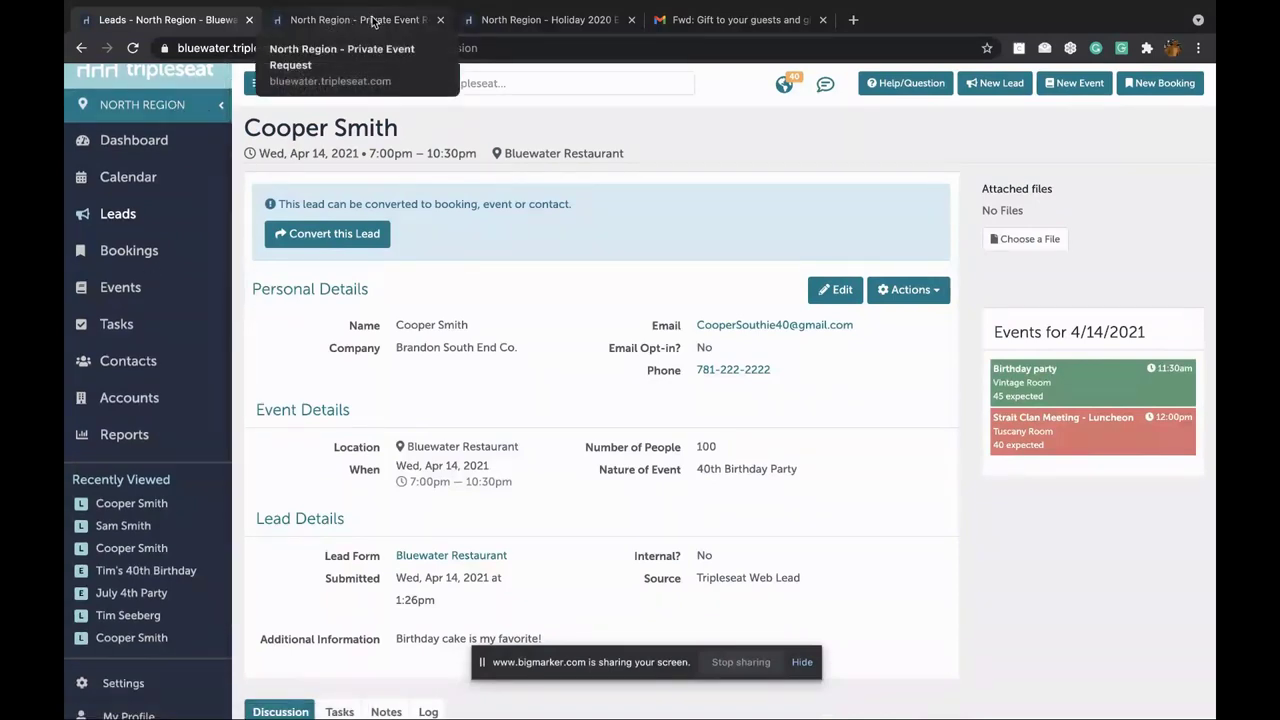
{"action": "left_click", "coordinate": [148, 147]}
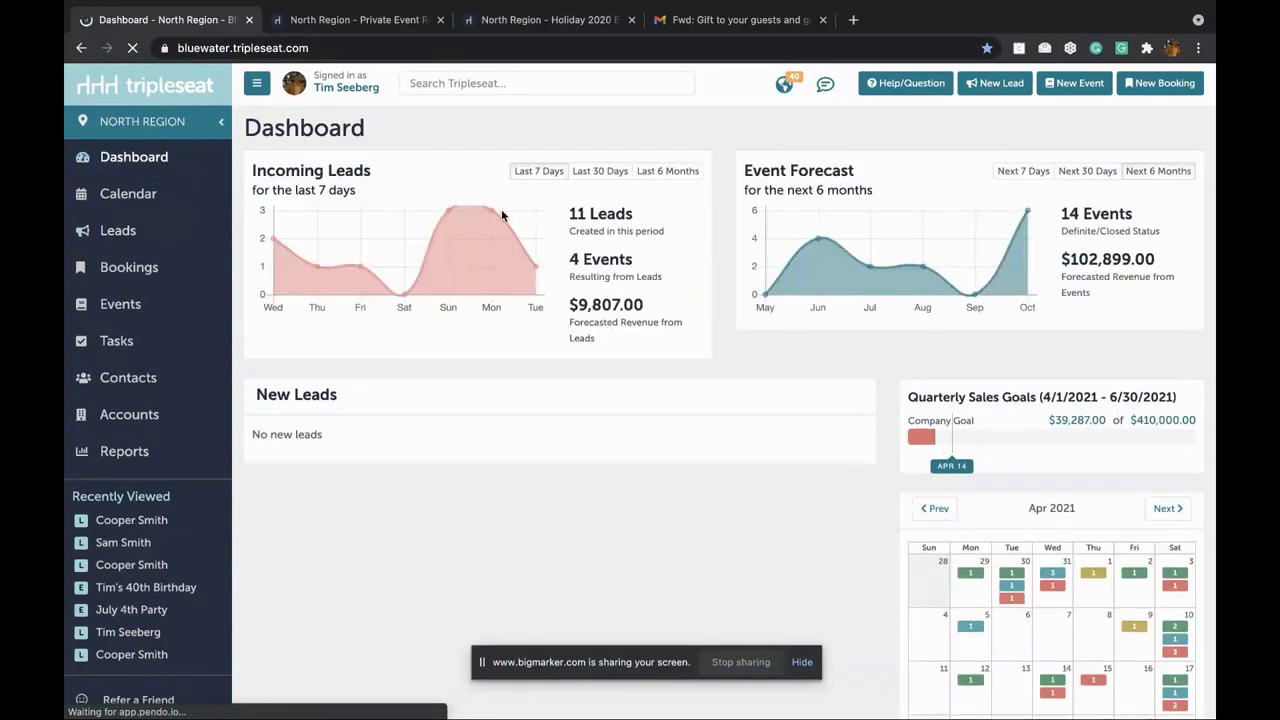
{"action": "left_click", "coordinate": [552, 20]}
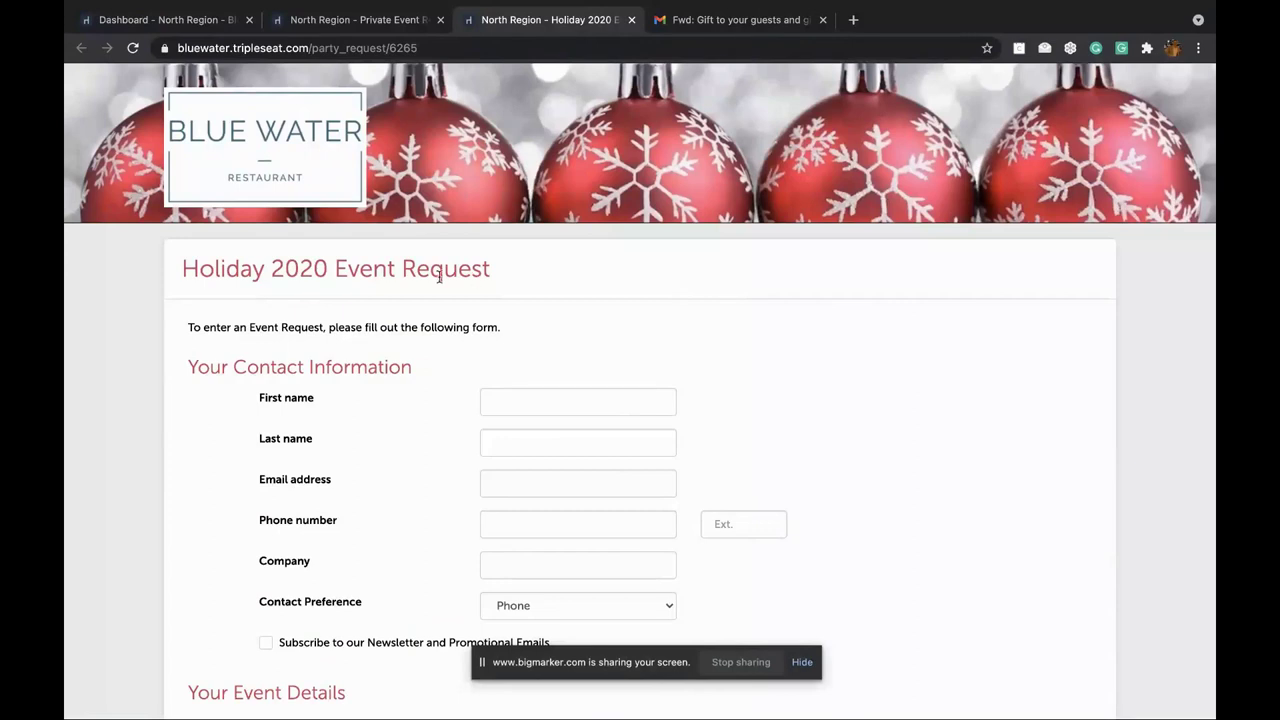
{"action": "left_click_drag", "start_coordinate": [424, 271], "coordinate": [188, 270]}
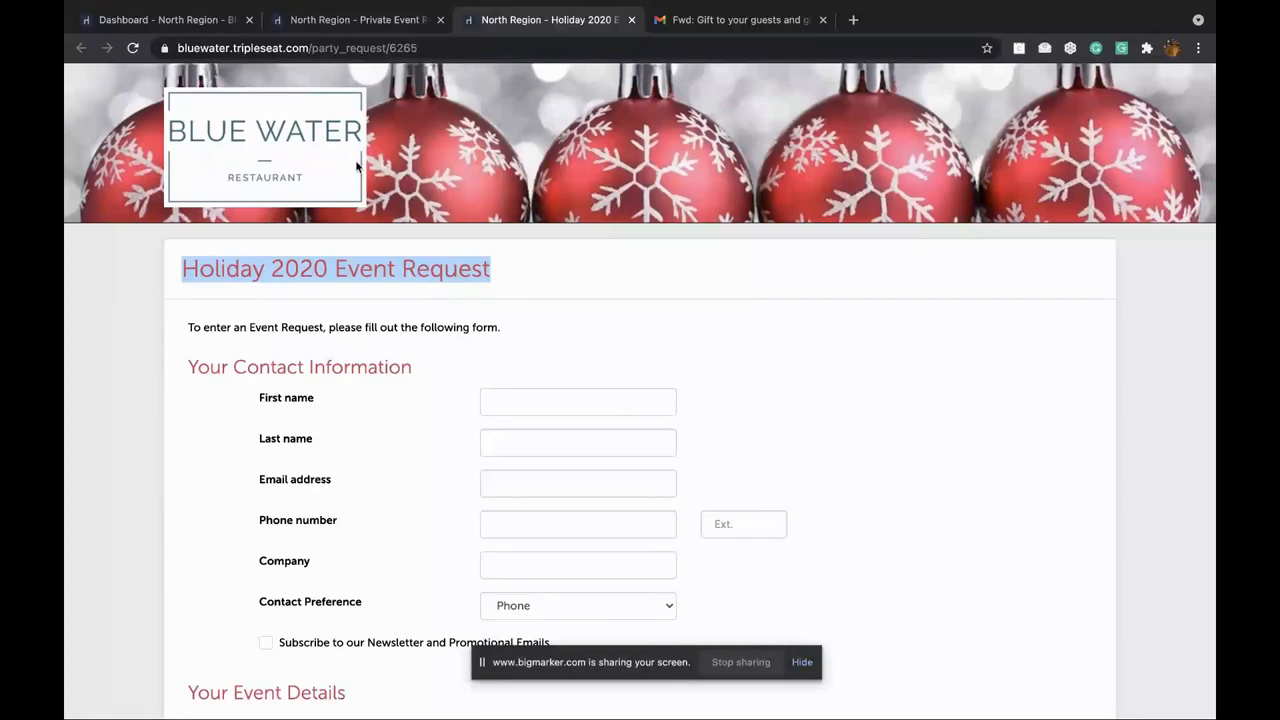
{"action": "left_click", "coordinate": [585, 292]}
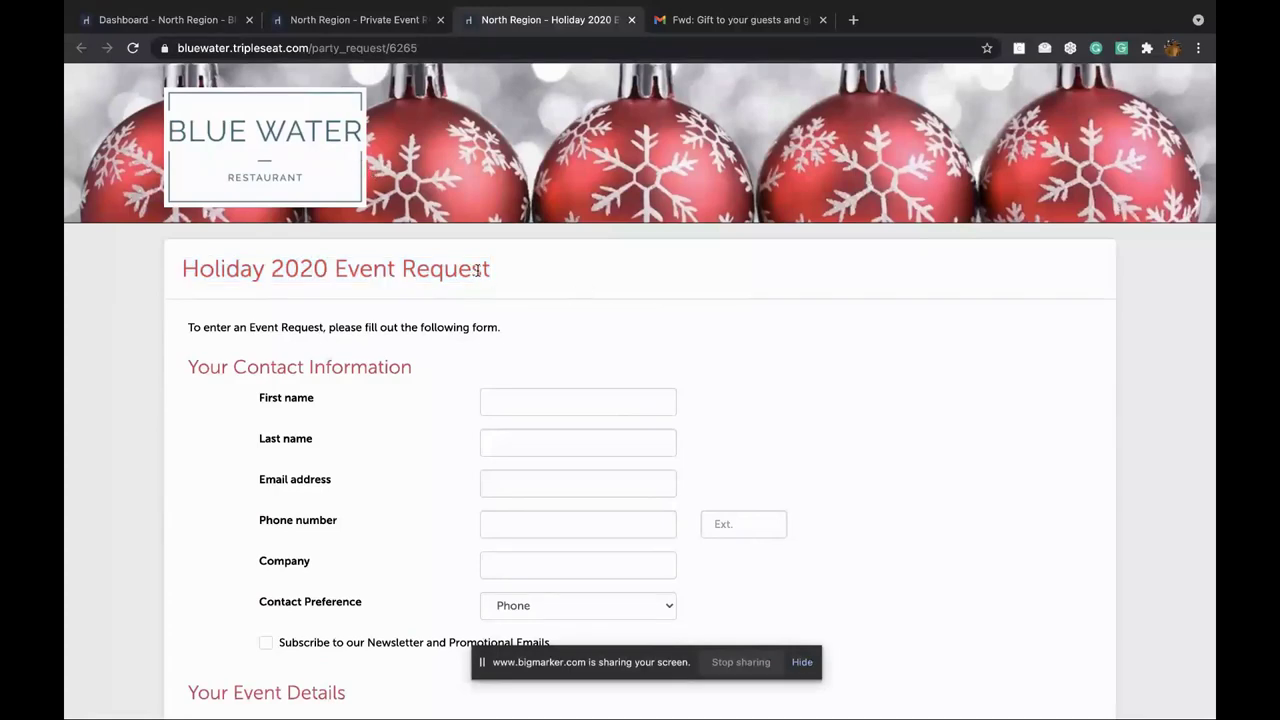
{"action": "scroll", "coordinate": [499, 305], "scroll_direction": "down", "scroll_amount": 3}
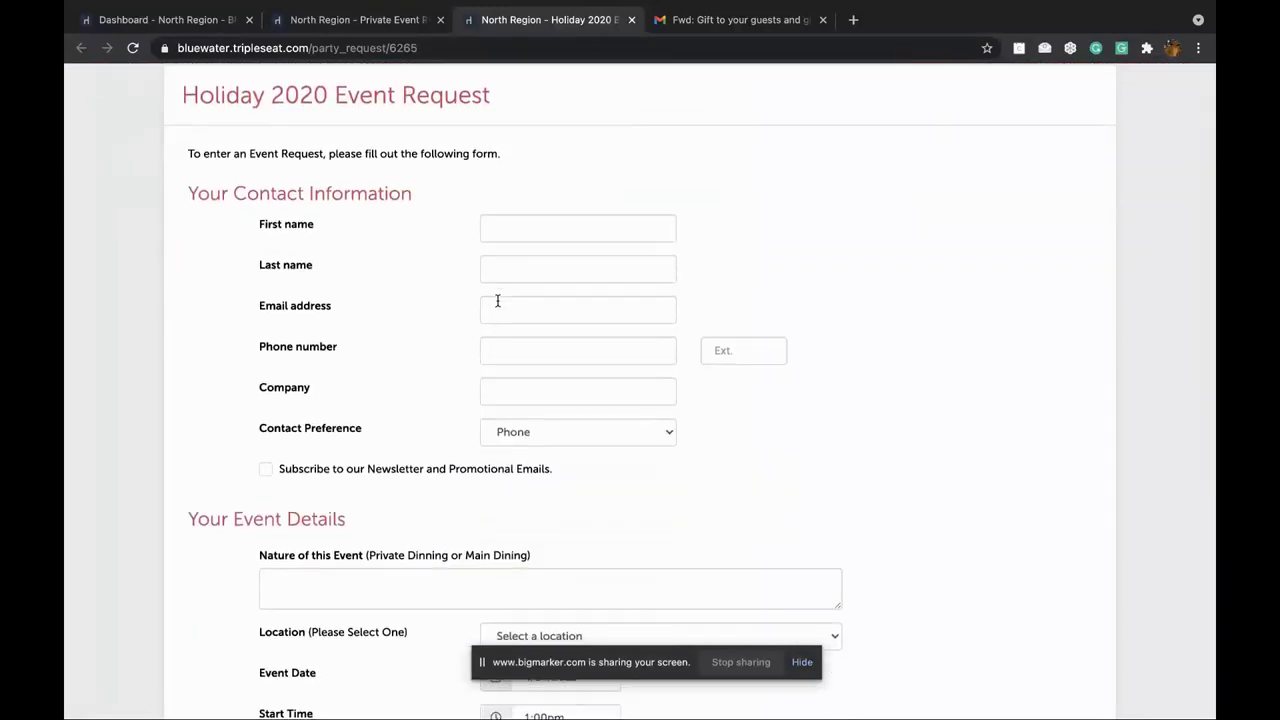
{"action": "scroll", "coordinate": [497, 308], "scroll_direction": "down", "scroll_amount": 5}
{"action": "scroll", "coordinate": [495, 310], "scroll_direction": "up", "scroll_amount": 7}
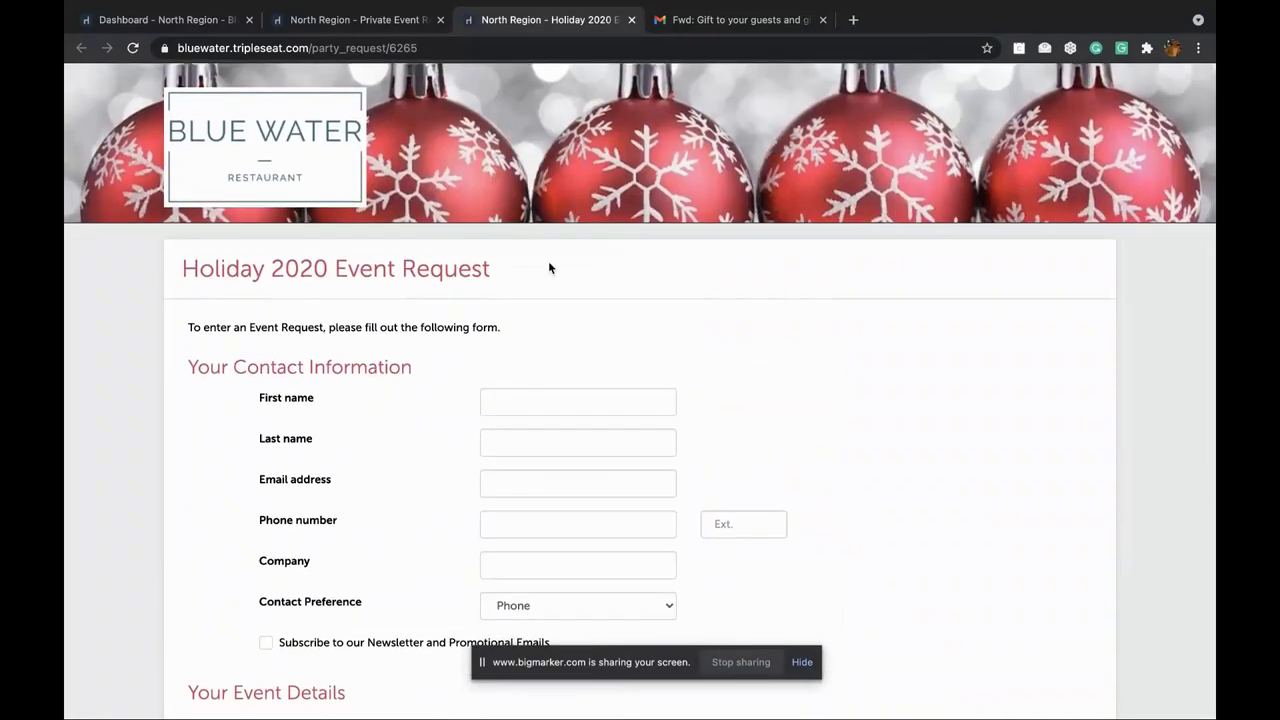
{"action": "scroll", "coordinate": [549, 348], "scroll_direction": "down", "scroll_amount": 2}
{"action": "scroll", "coordinate": [549, 347], "scroll_direction": "down", "scroll_amount": 1}
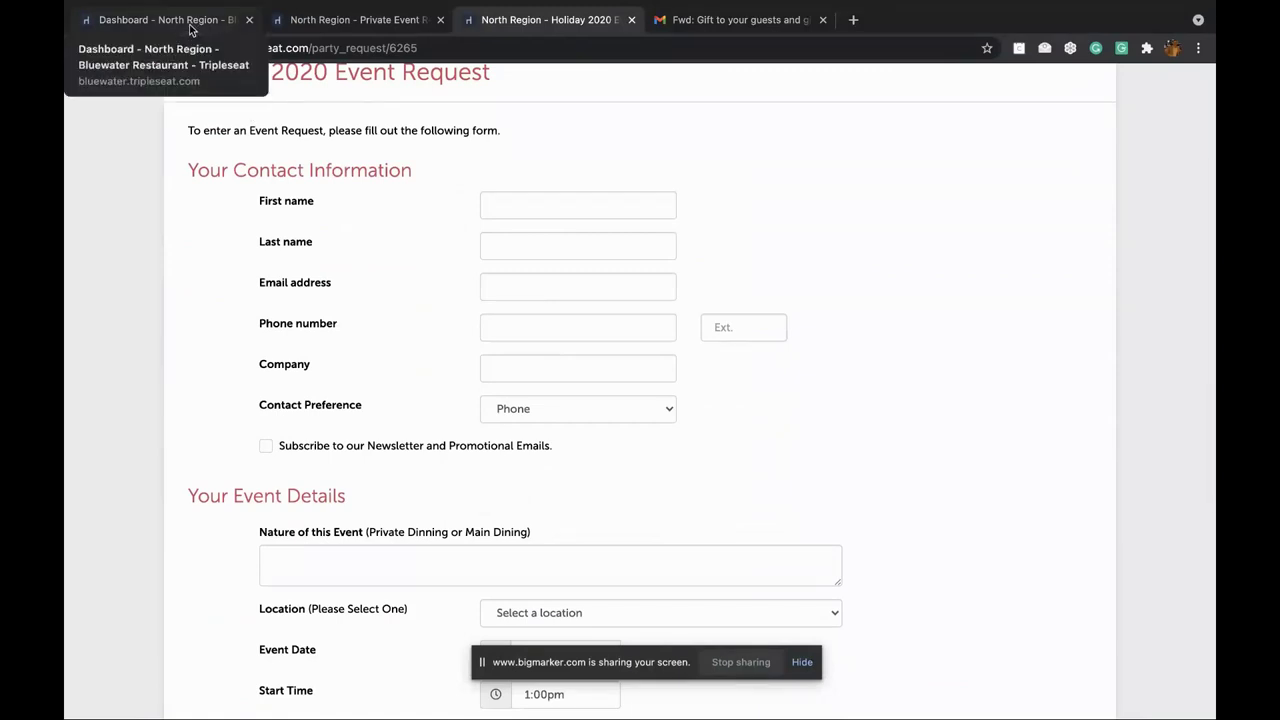
{"action": "scroll", "coordinate": [600, 310], "scroll_direction": "up", "scroll_amount": 2}
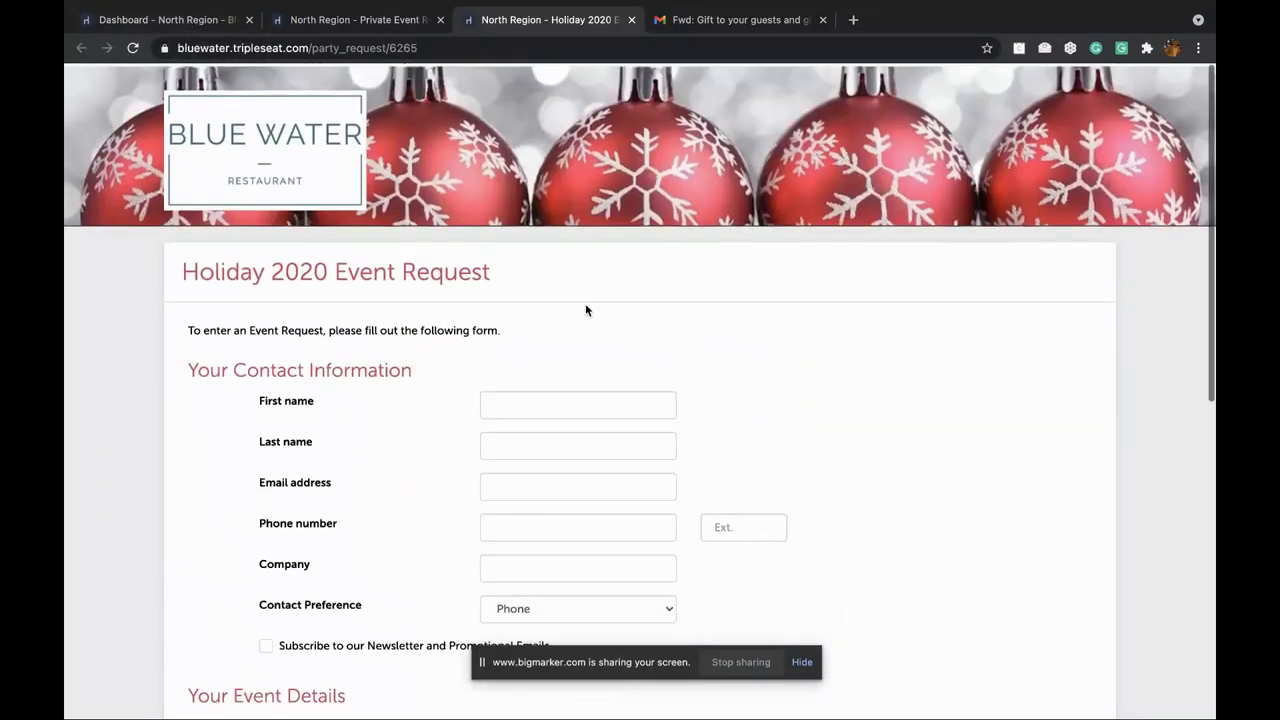
{"action": "left_click_drag", "start_coordinate": [505, 270], "coordinate": [217, 257]}
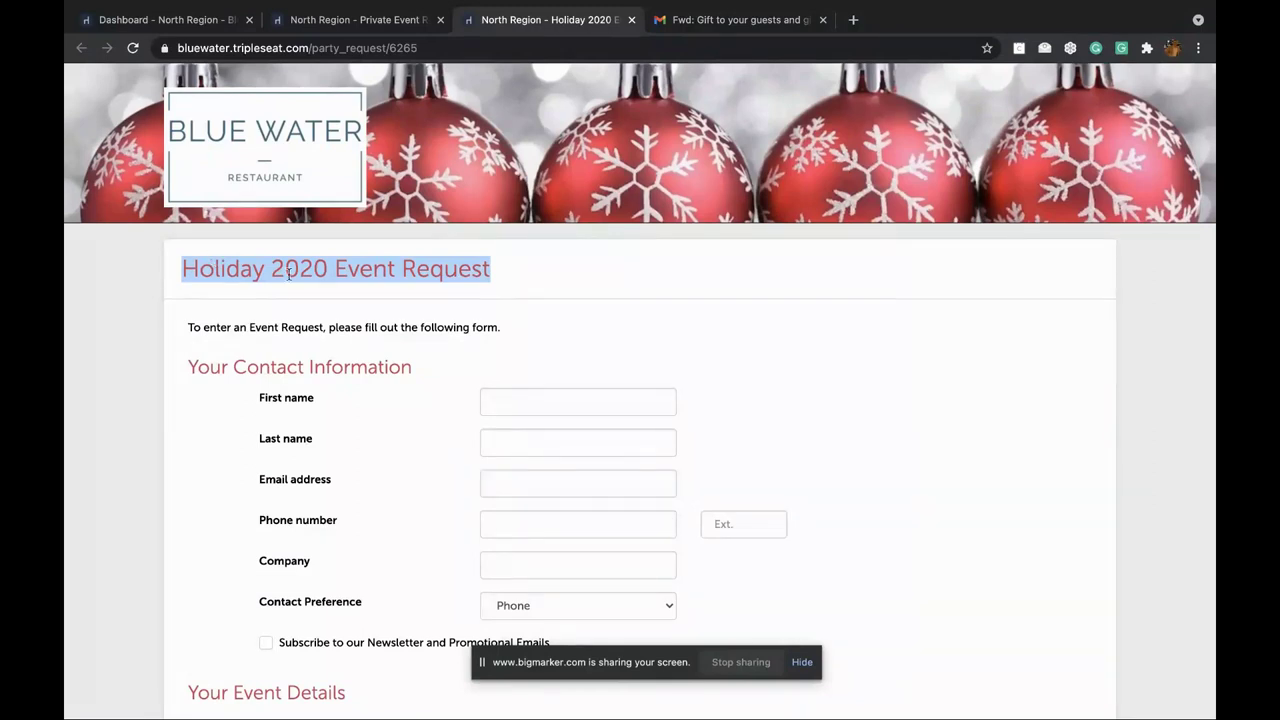
{"action": "left_click", "coordinate": [569, 329]}
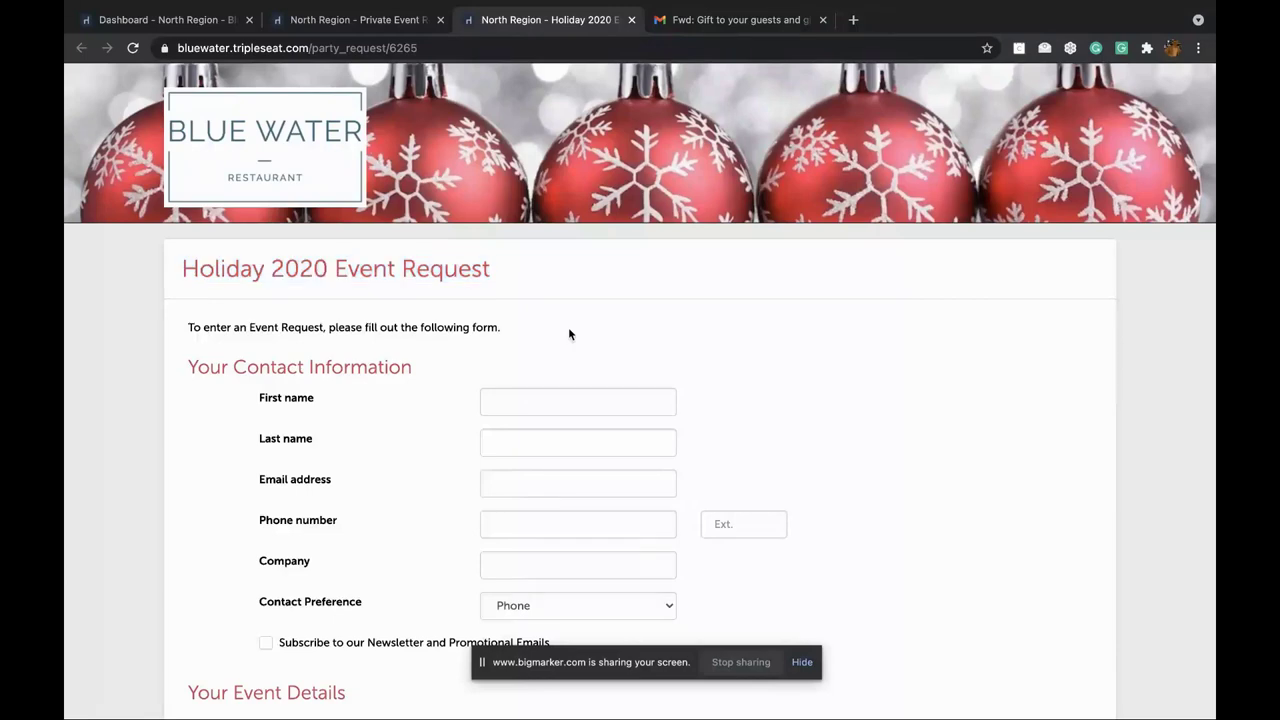
Step: Go from the Tripleseat dashboard through Settings to the Lead Forms page
{"action": "left_click", "coordinate": [182, 27]}
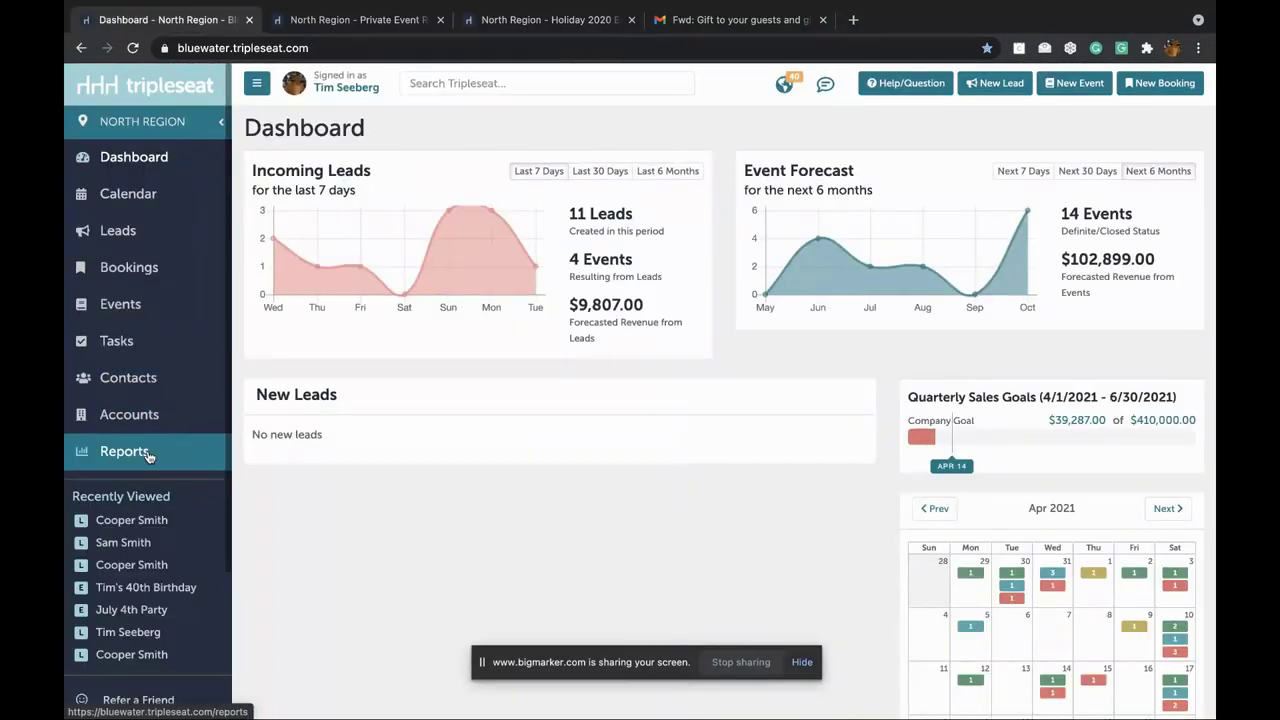
{"action": "scroll", "coordinate": [155, 465], "scroll_direction": "down", "scroll_amount": 2}
{"action": "left_click", "coordinate": [137, 576]}
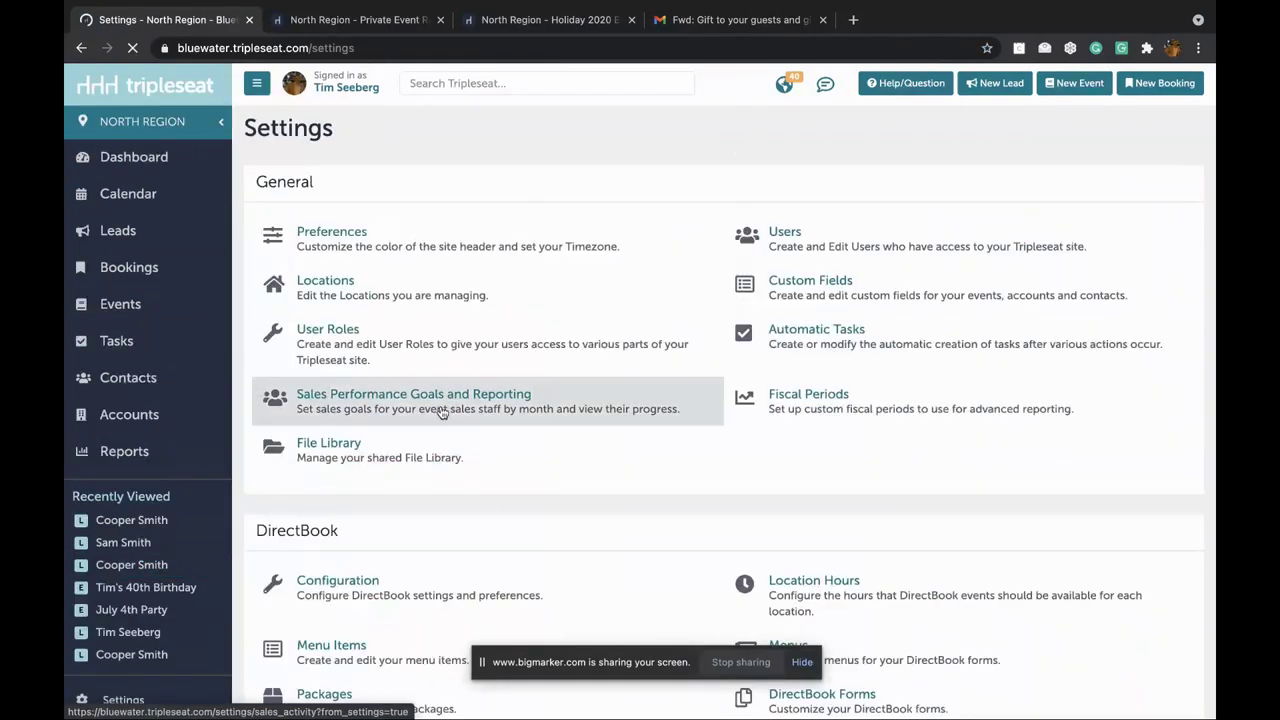
{"action": "scroll", "coordinate": [437, 441], "scroll_direction": "down", "scroll_amount": 2}
{"action": "scroll", "coordinate": [435, 442], "scroll_direction": "down", "scroll_amount": 5}
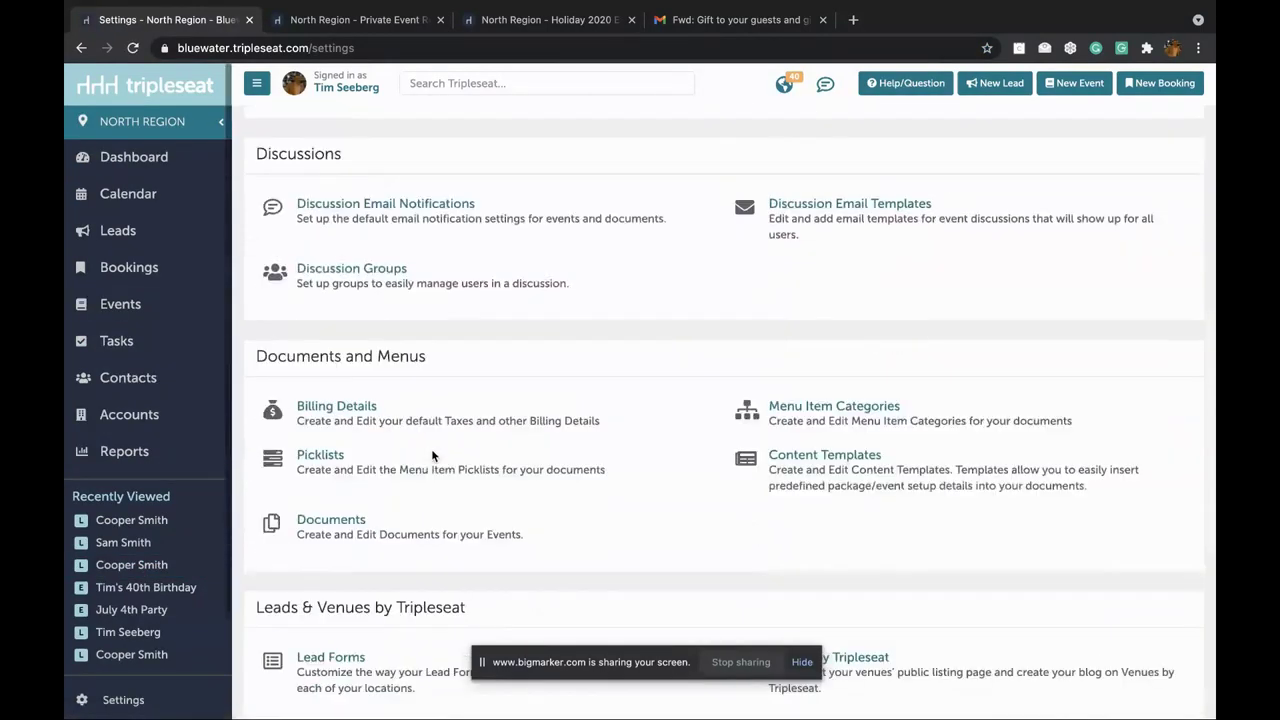
{"action": "scroll", "coordinate": [349, 657], "scroll_direction": "down", "scroll_amount": 1}
{"action": "left_click", "coordinate": [326, 518]}
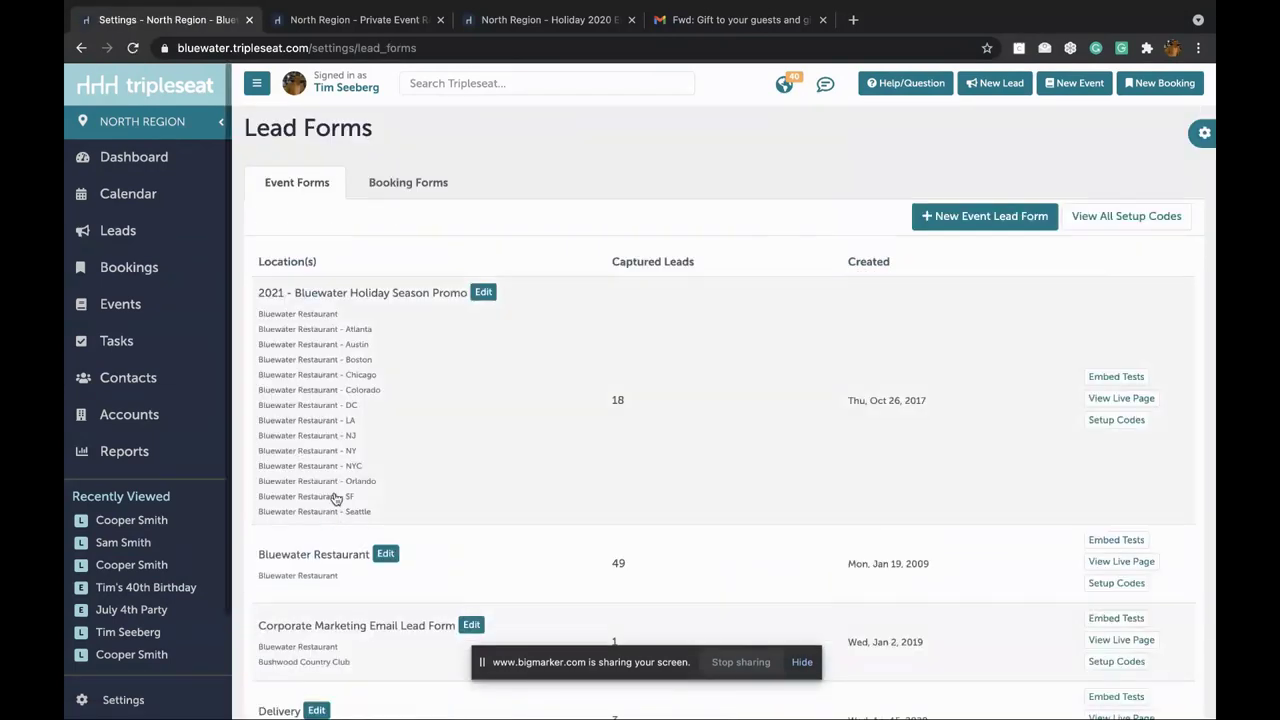
{"action": "scroll", "coordinate": [460, 312], "scroll_direction": "down", "scroll_amount": 1}
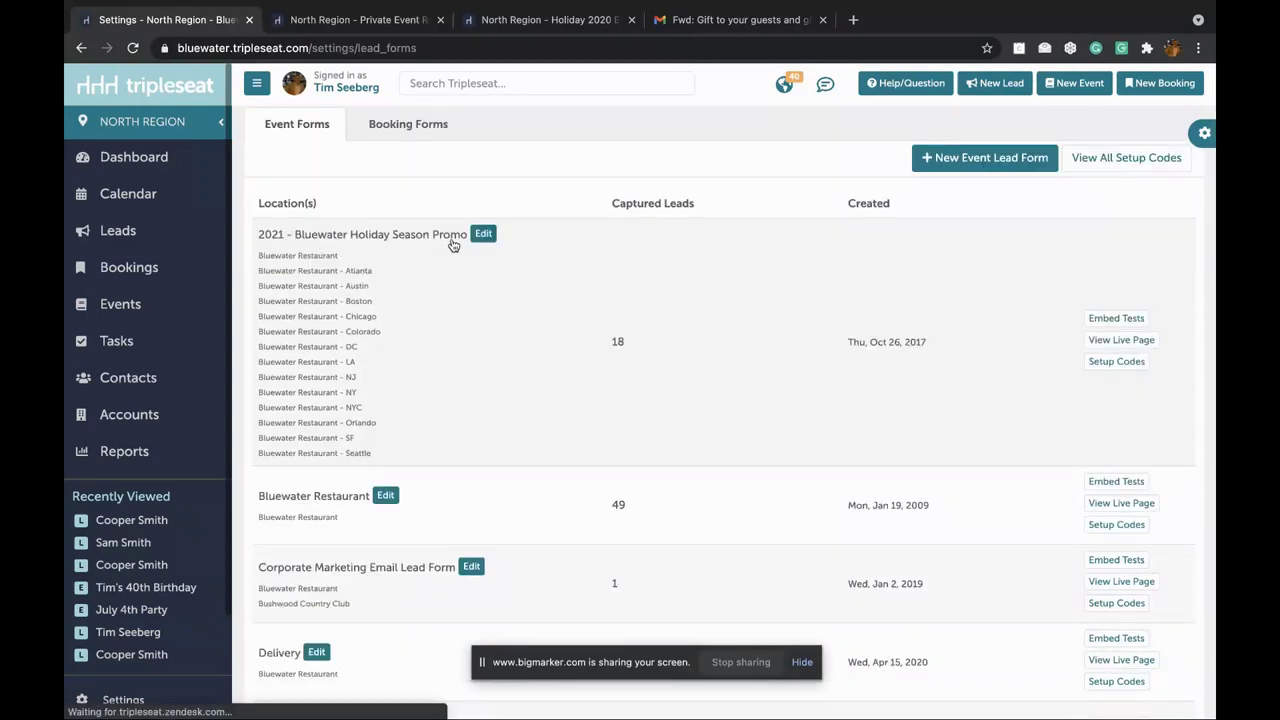
Step: Show the 2021 - Bluewater Holiday Season Promo form's setup codes and review its embed codes
{"action": "left_click", "coordinate": [1125, 368]}
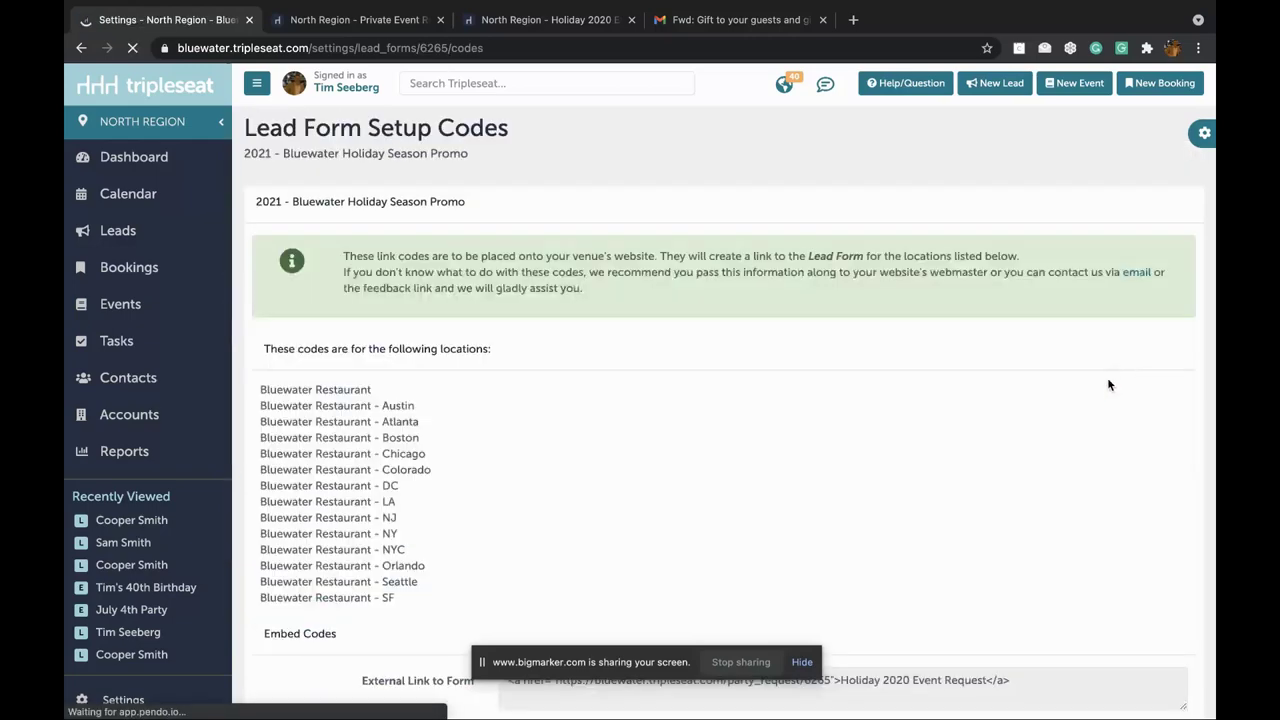
{"action": "scroll", "coordinate": [1077, 403], "scroll_direction": "down", "scroll_amount": 5}
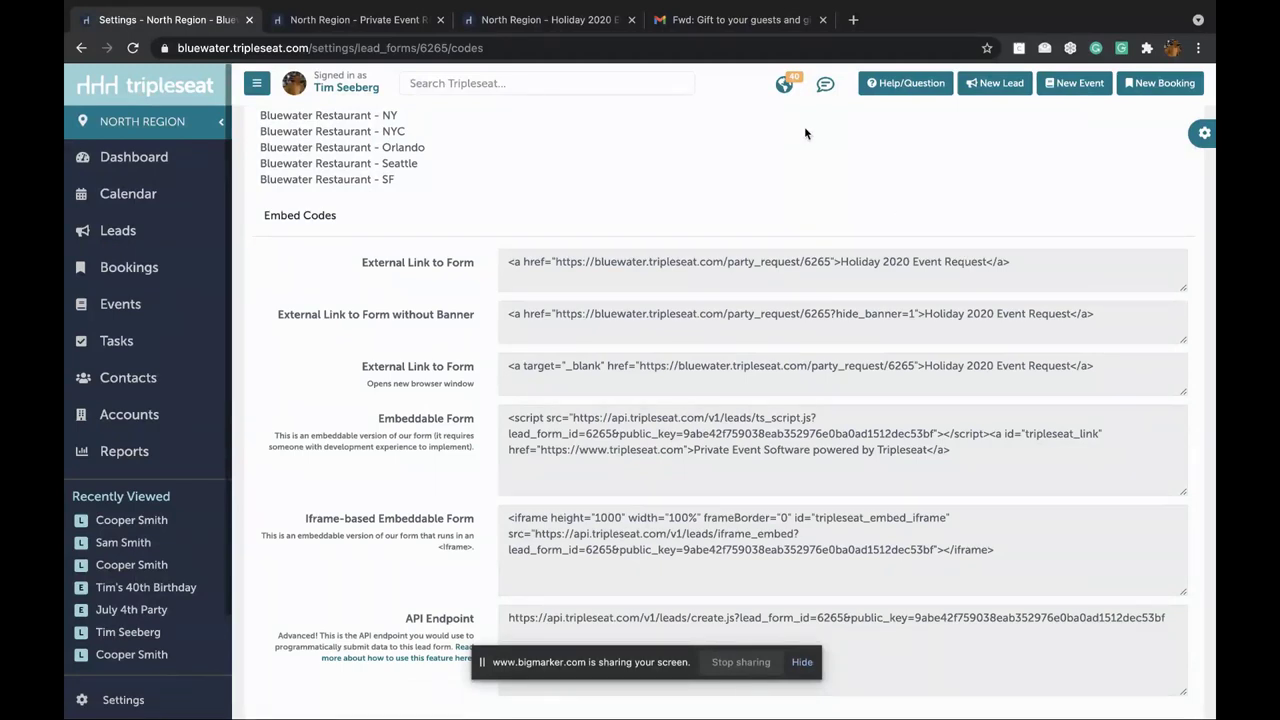
{"action": "scroll", "coordinate": [634, 260], "scroll_direction": "up", "scroll_amount": 5}
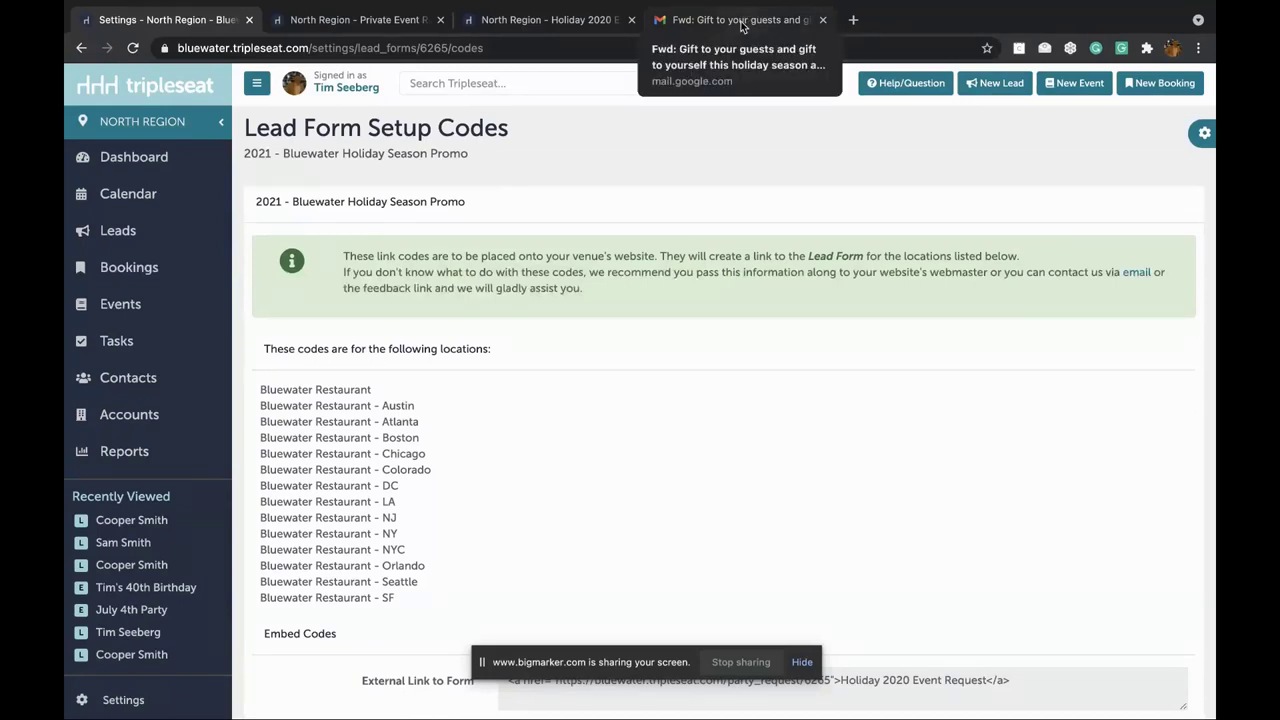
Step: Read the forwarded Zuma holiday gift-card email in Gmail, then open Tripleseat's April 2021 calendar
{"action": "left_click", "coordinate": [741, 25]}
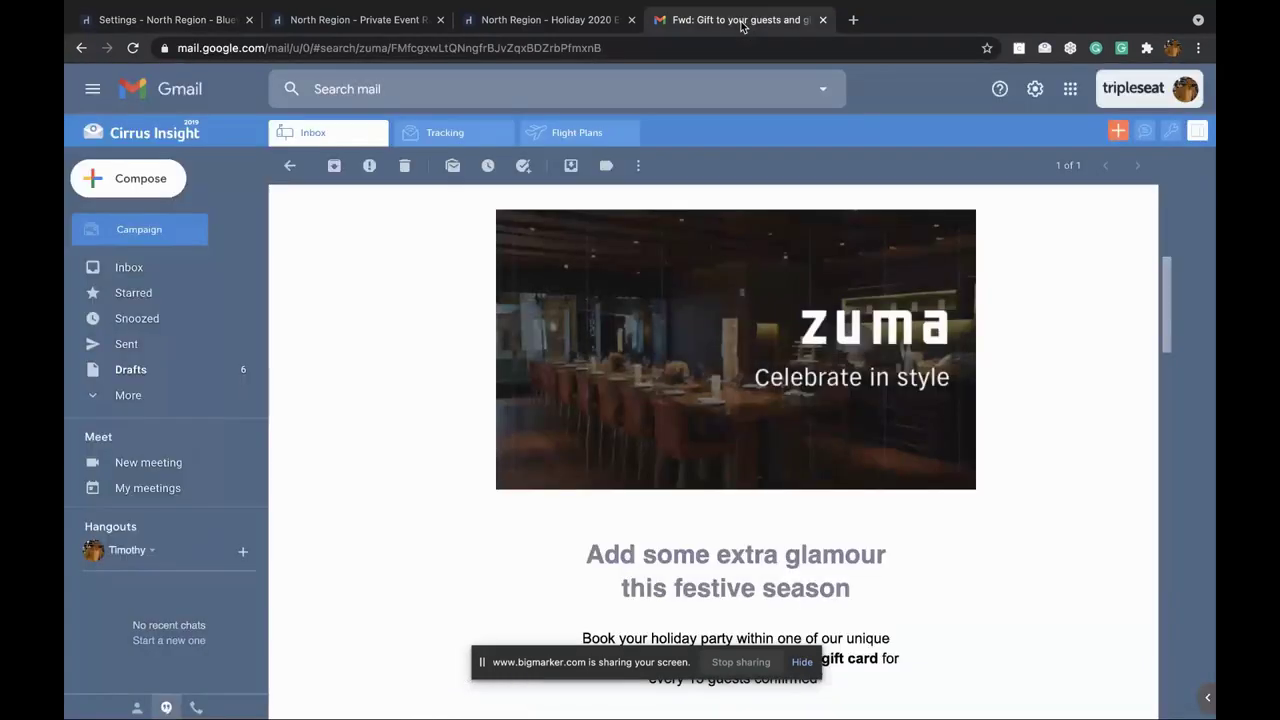
{"action": "scroll", "coordinate": [990, 465], "scroll_direction": "down", "scroll_amount": 1}
{"action": "scroll", "coordinate": [997, 472], "scroll_direction": "down", "scroll_amount": 5}
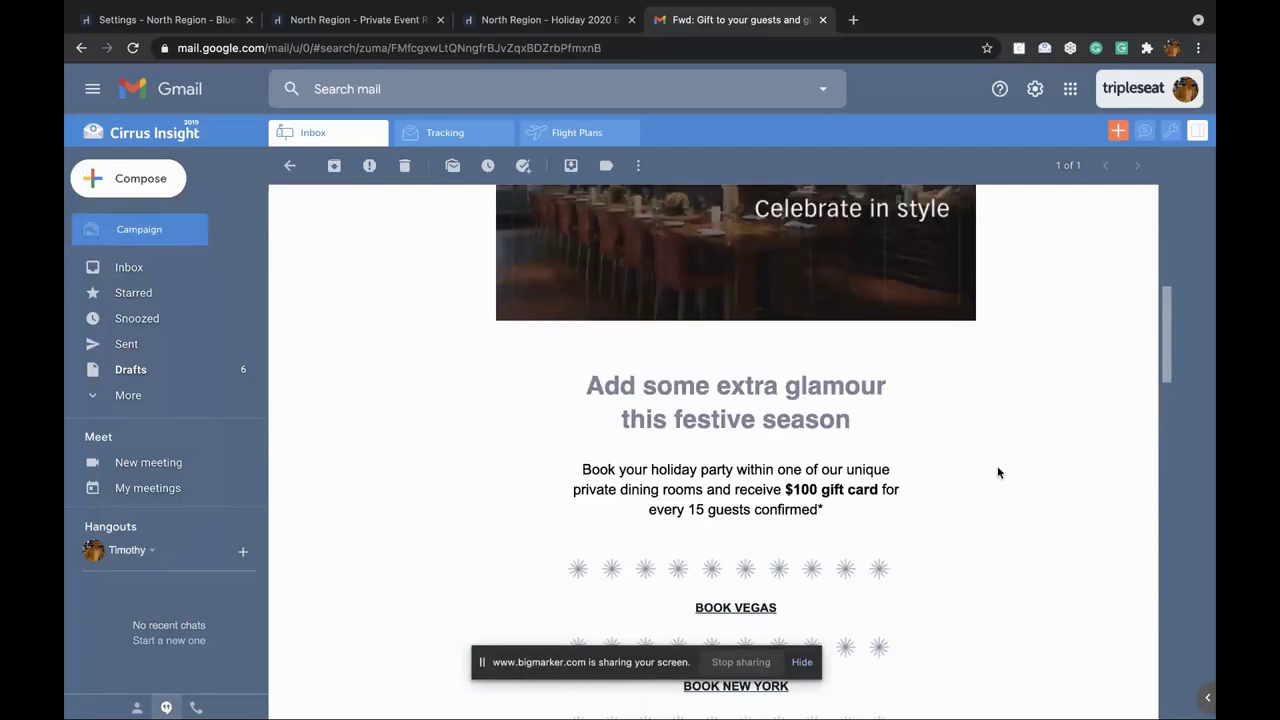
{"action": "scroll", "coordinate": [997, 472], "scroll_direction": "down", "scroll_amount": 4}
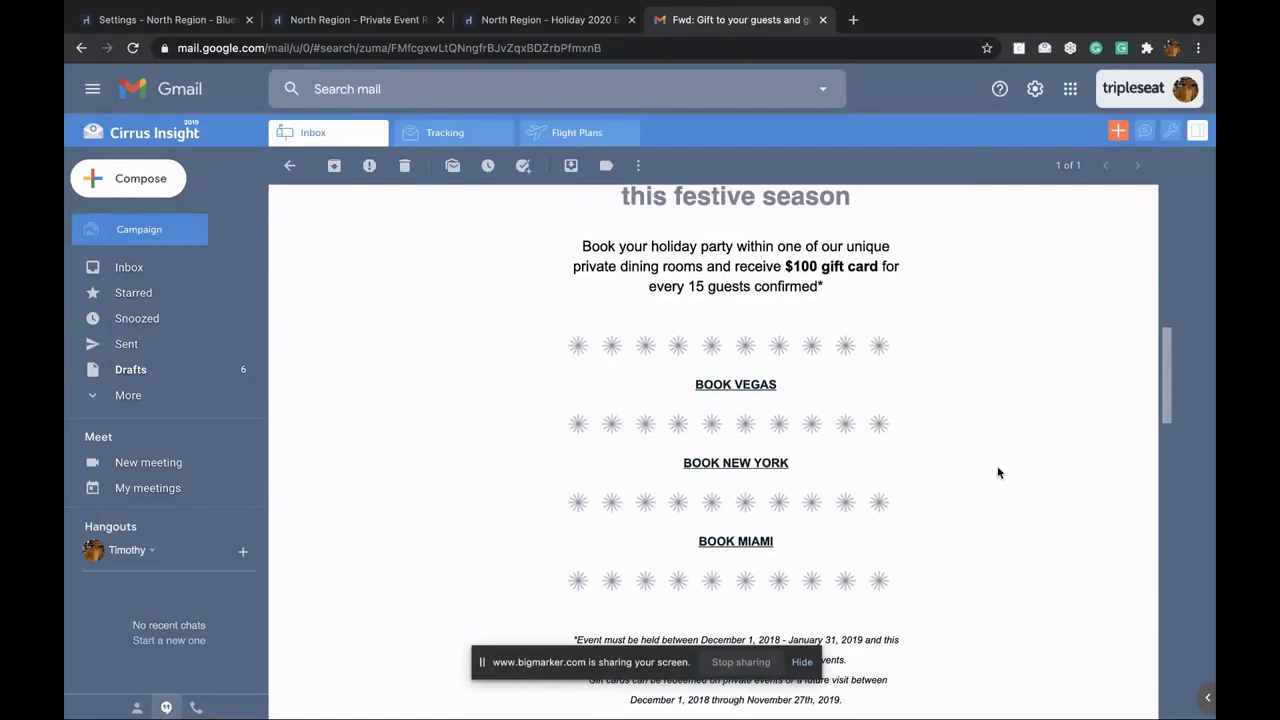
{"action": "scroll", "coordinate": [997, 472], "scroll_direction": "up", "scroll_amount": 1}
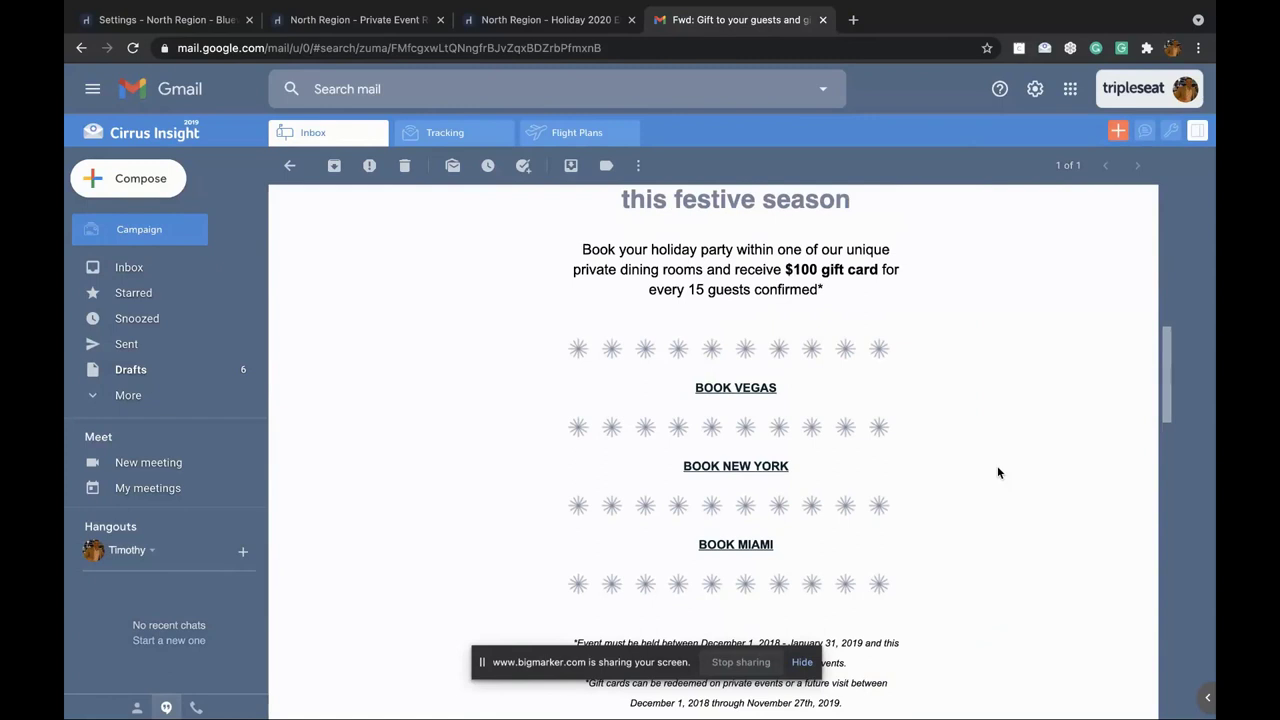
{"action": "scroll", "coordinate": [997, 472], "scroll_direction": "up", "scroll_amount": 1}
{"action": "scroll", "coordinate": [997, 472], "scroll_direction": "down", "scroll_amount": 1}
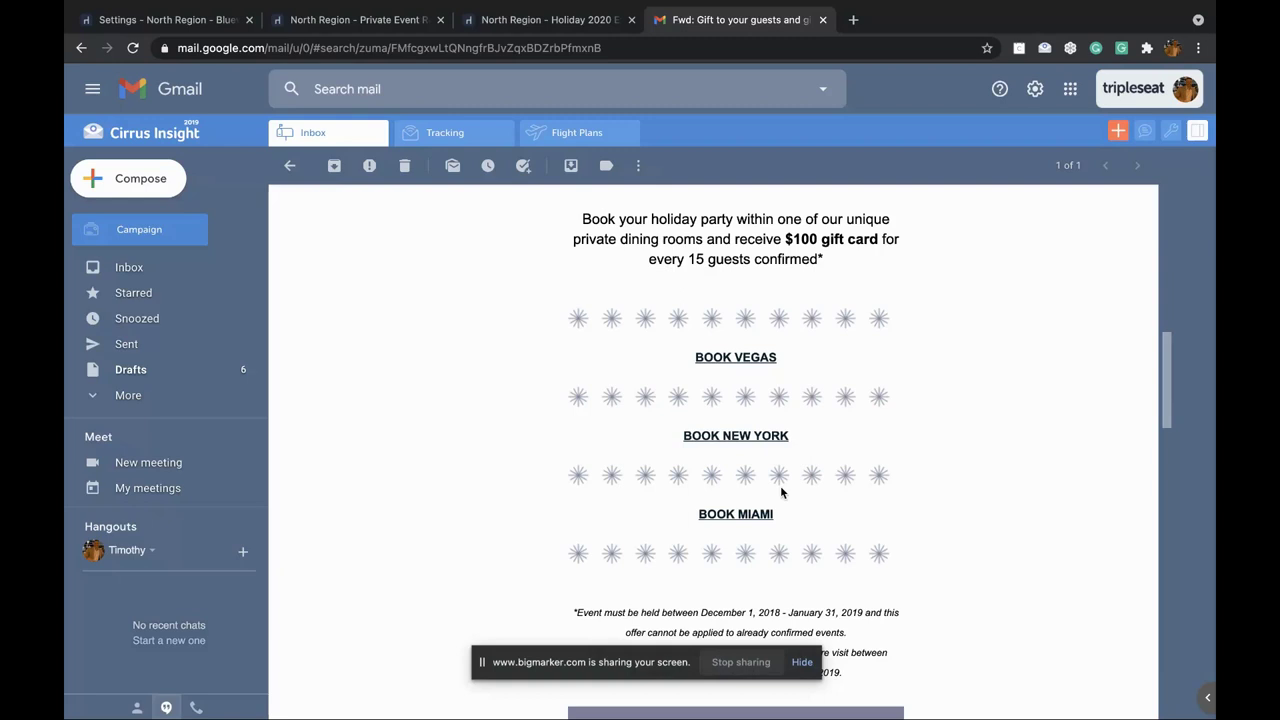
{"action": "left_click", "coordinate": [170, 20]}
{"action": "left_click", "coordinate": [124, 194]}
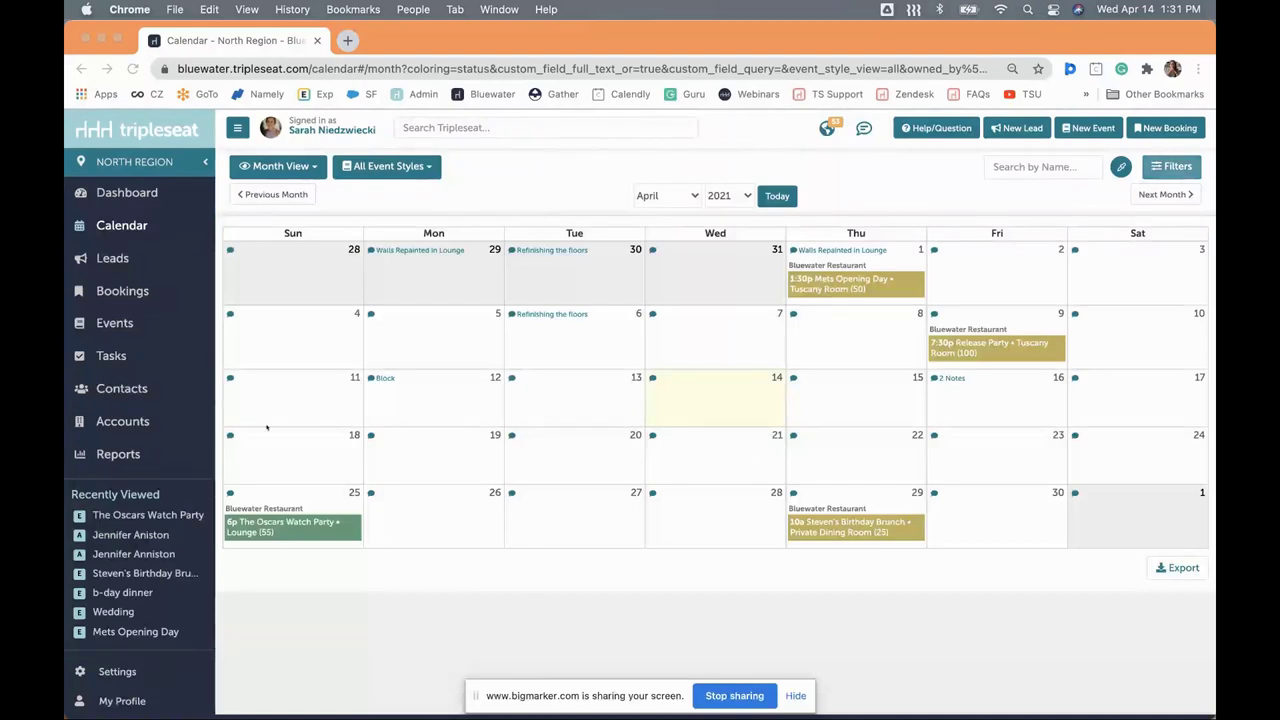
Step: Open the April 25 Oscars Watch Party from the calendar in edit mode
{"action": "left_click", "coordinate": [310, 553]}
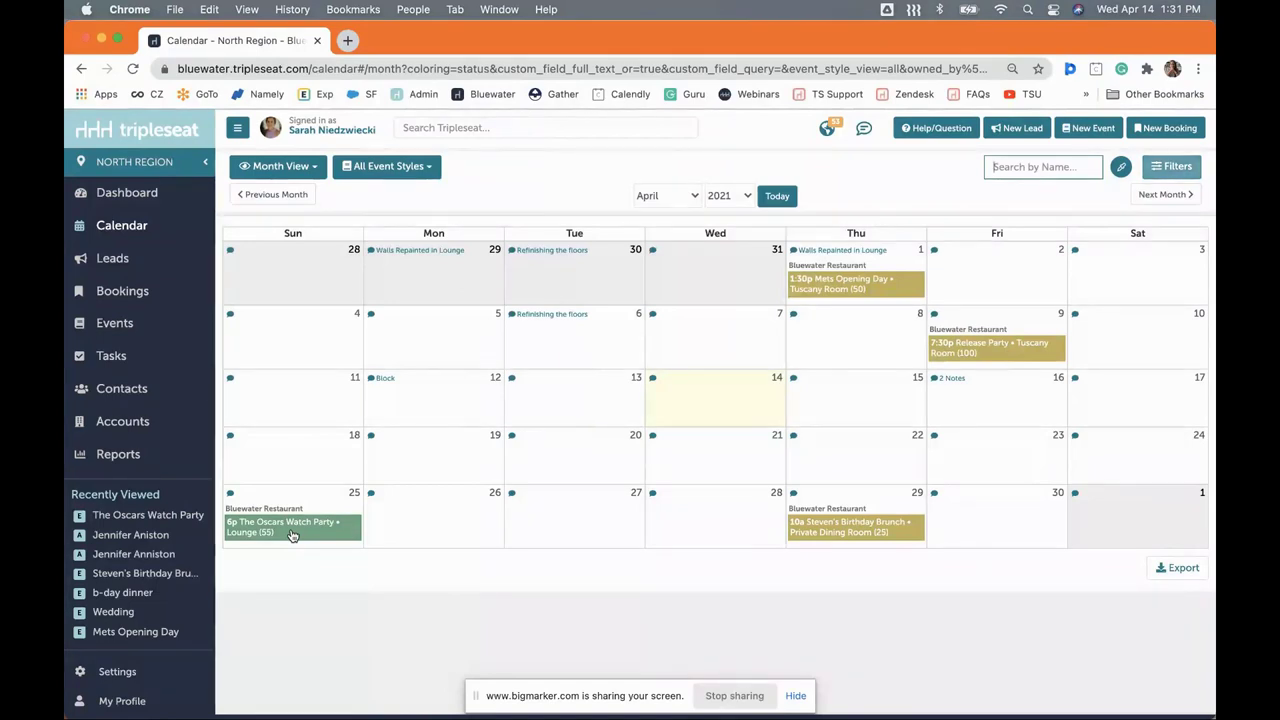
{"action": "left_click", "coordinate": [292, 535]}
{"action": "left_click", "coordinate": [345, 441]}
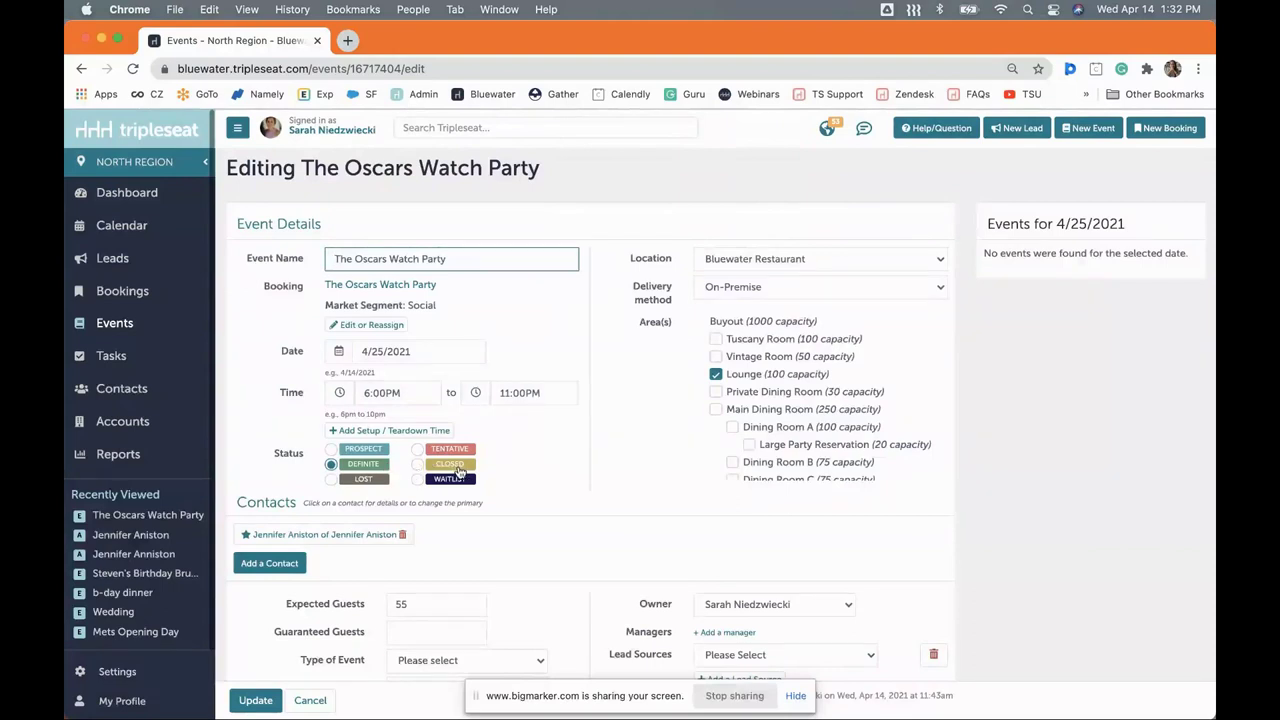
Step: Save The Oscars Watch Party event and open its Docs tab
{"action": "left_click", "coordinate": [258, 701]}
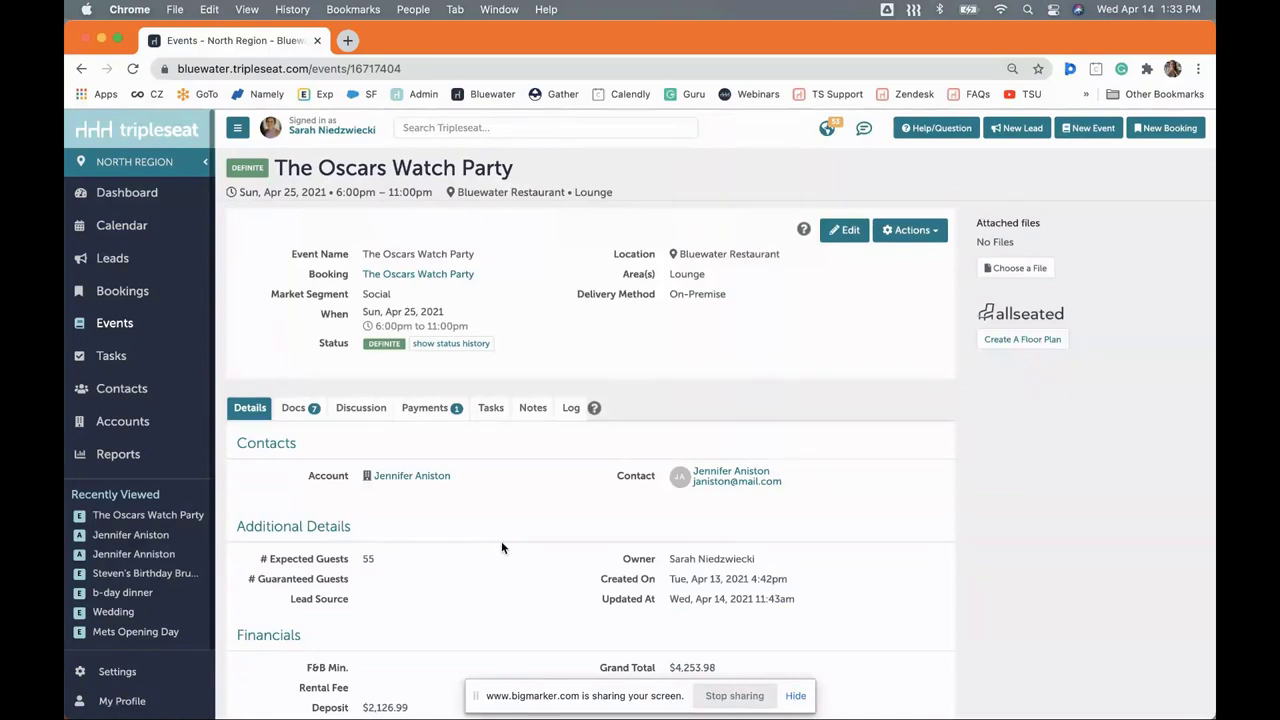
{"action": "left_click", "coordinate": [298, 412]}
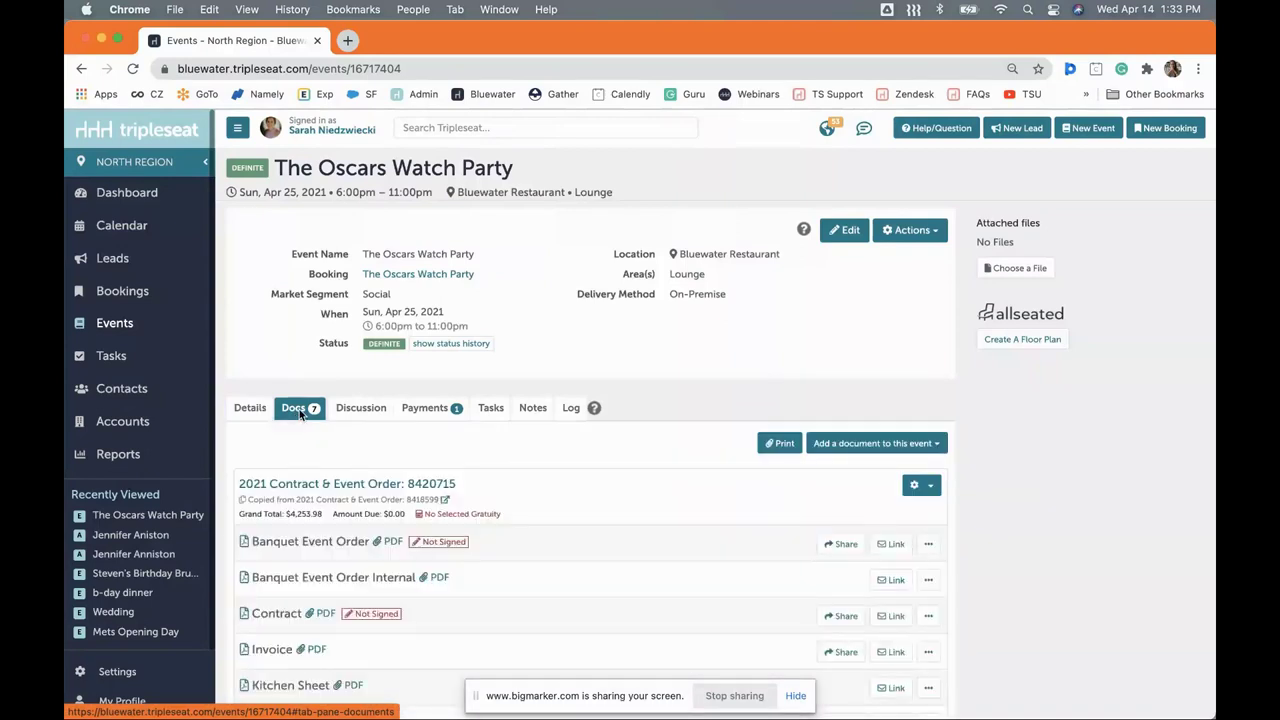
Step: Edit the 2021 Contract & Event Order to price Beverages on Consumption at $500, then save
{"action": "left_click", "coordinate": [916, 487]}
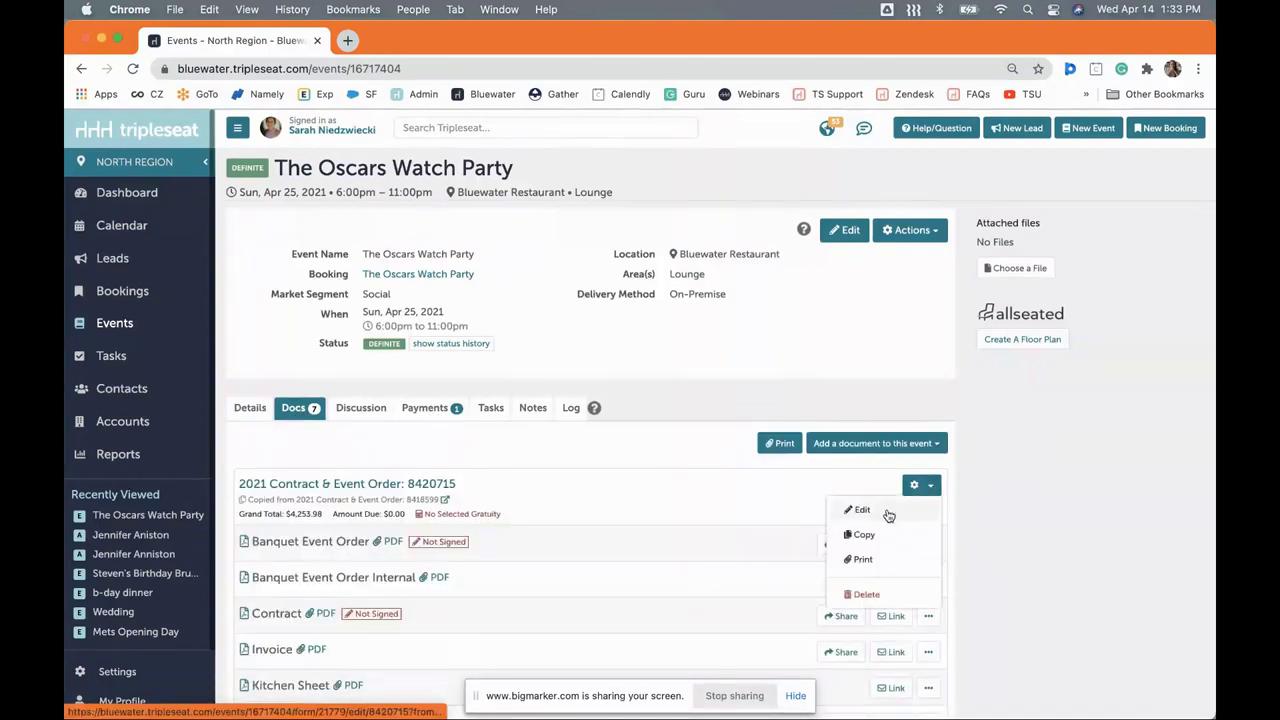
{"action": "left_click", "coordinate": [888, 512]}
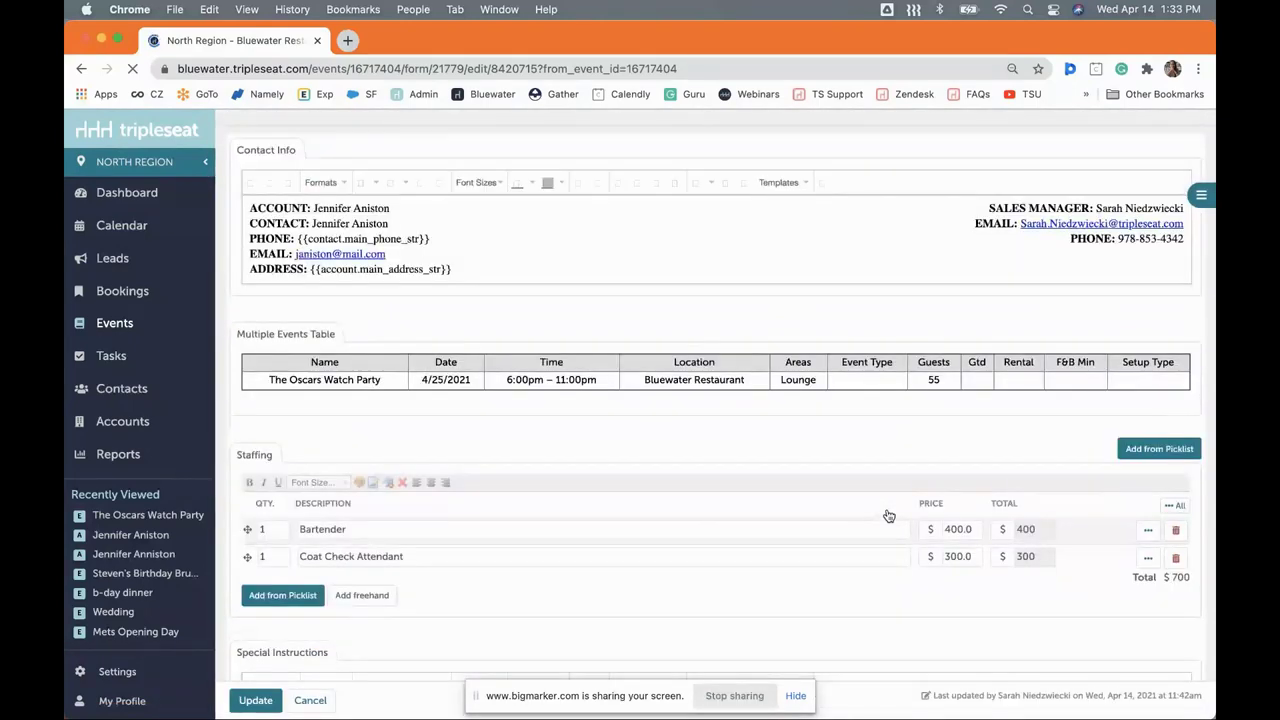
{"action": "scroll", "coordinate": [889, 516], "scroll_direction": "down", "scroll_amount": 10}
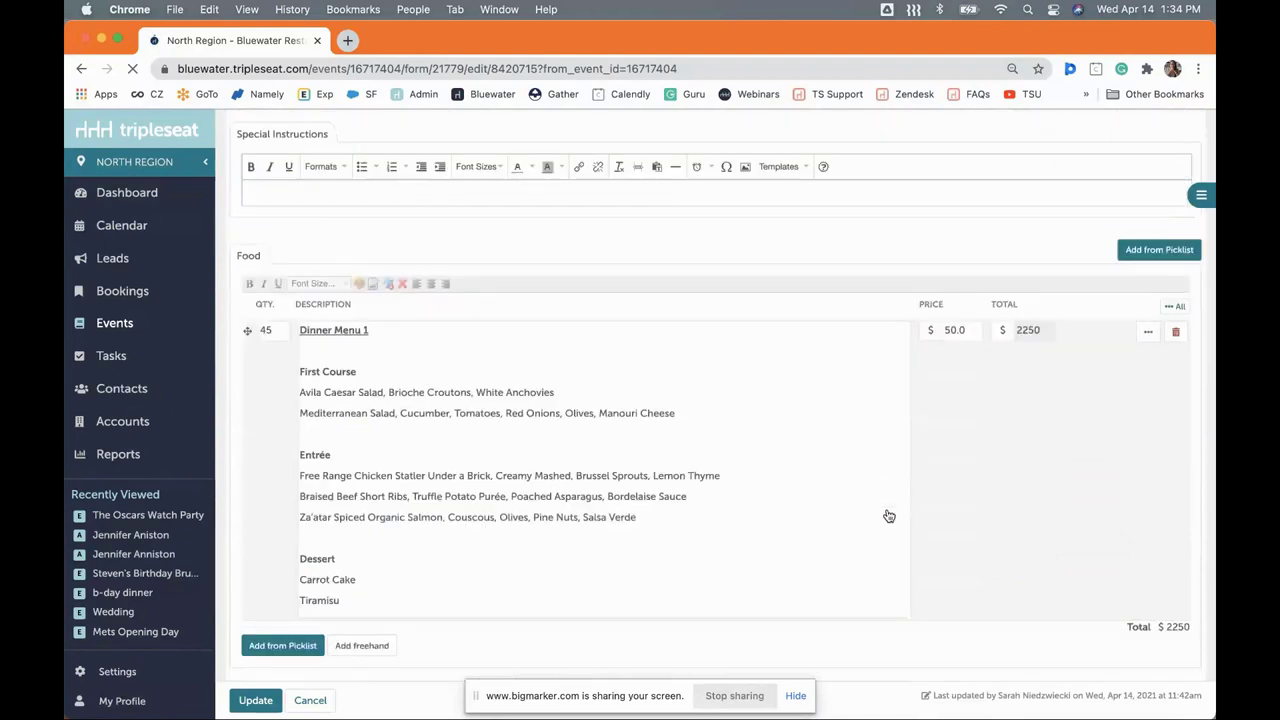
{"action": "scroll", "coordinate": [889, 516], "scroll_direction": "down", "scroll_amount": 7}
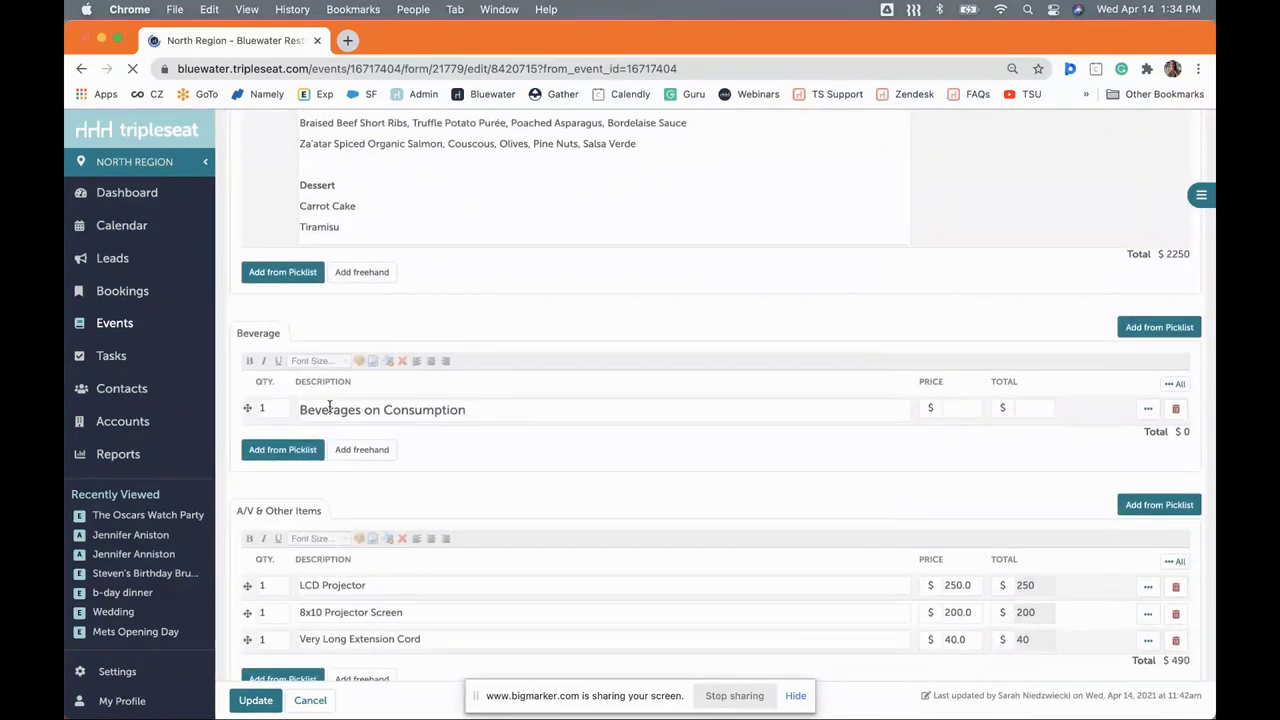
{"action": "left_click", "coordinate": [466, 410]}
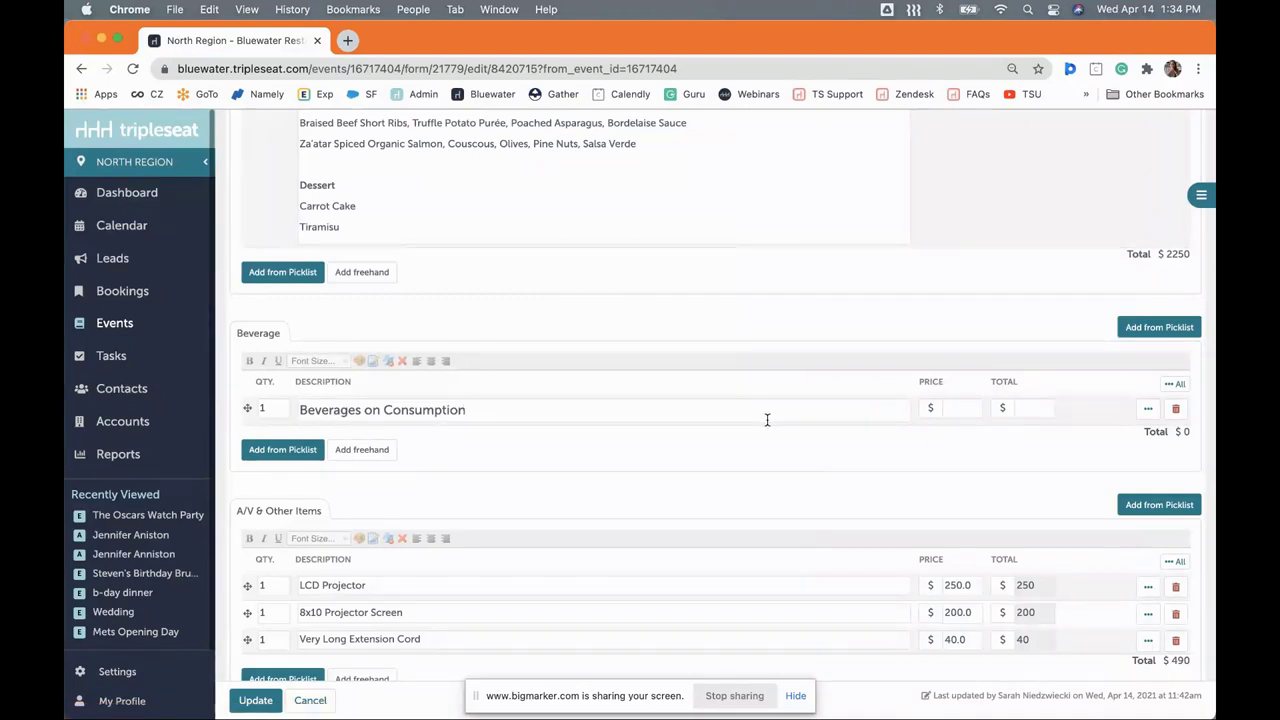
{"action": "left_click", "coordinate": [960, 411]}
{"action": "type", "text": "500"}
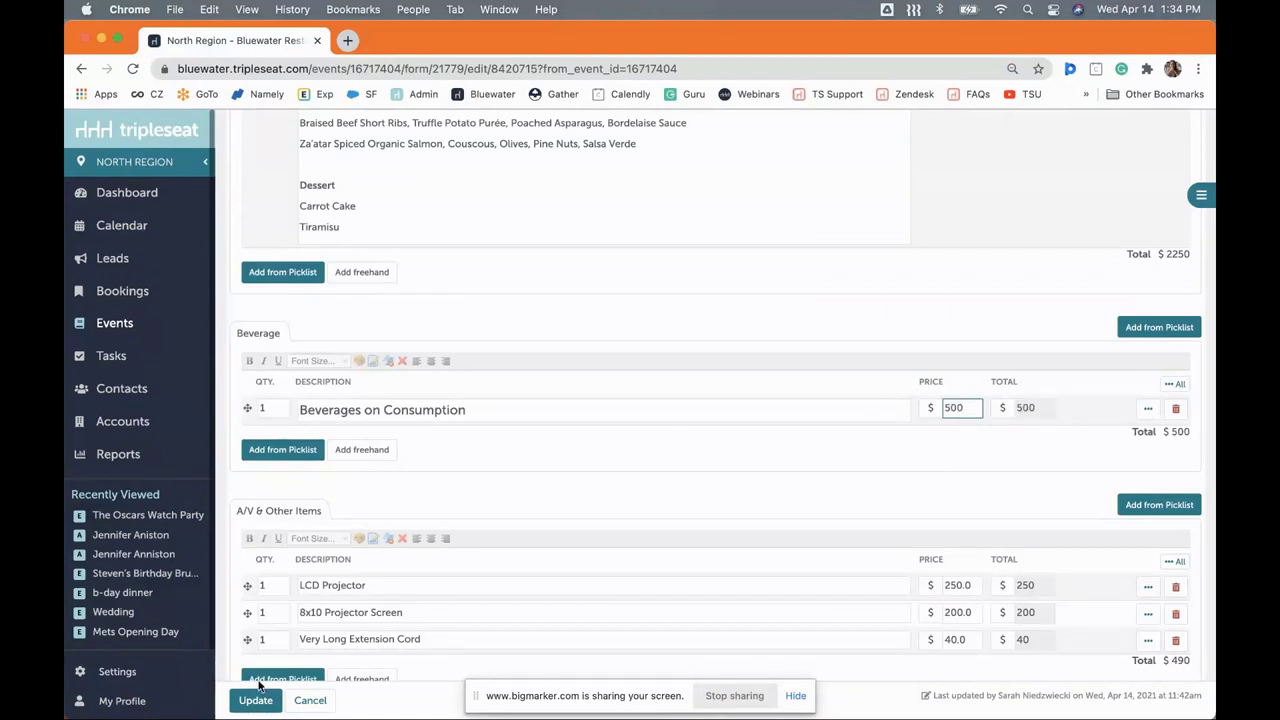
{"action": "left_click", "coordinate": [256, 701]}
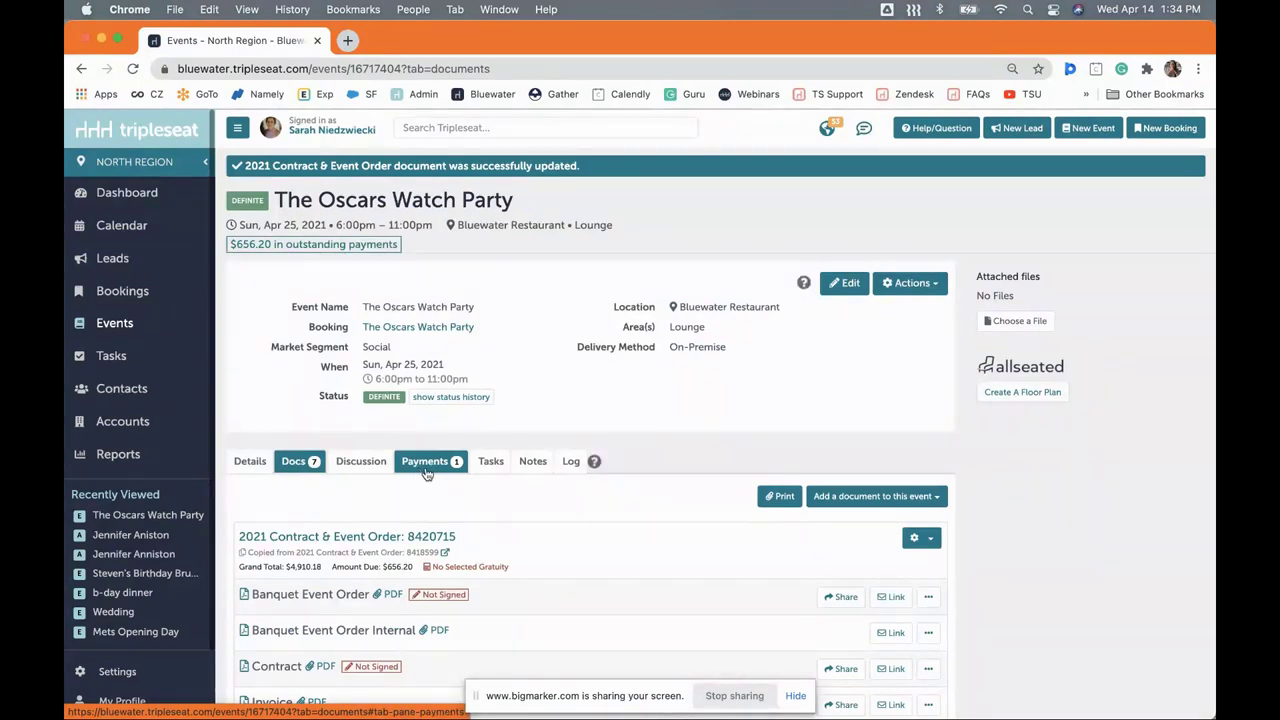
Step: Add a $656.20 balance payment and submit it as a Credit Card charge
{"action": "left_click", "coordinate": [427, 466]}
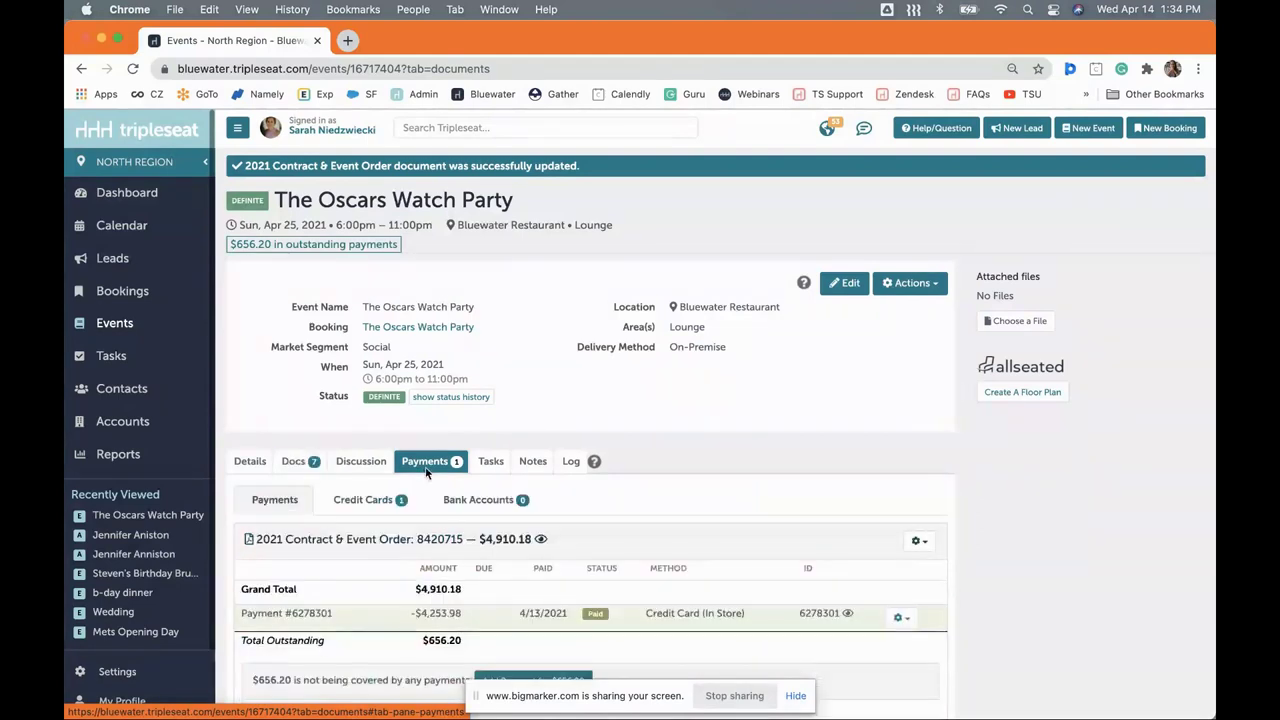
{"action": "scroll", "coordinate": [425, 466], "scroll_direction": "down", "scroll_amount": 2}
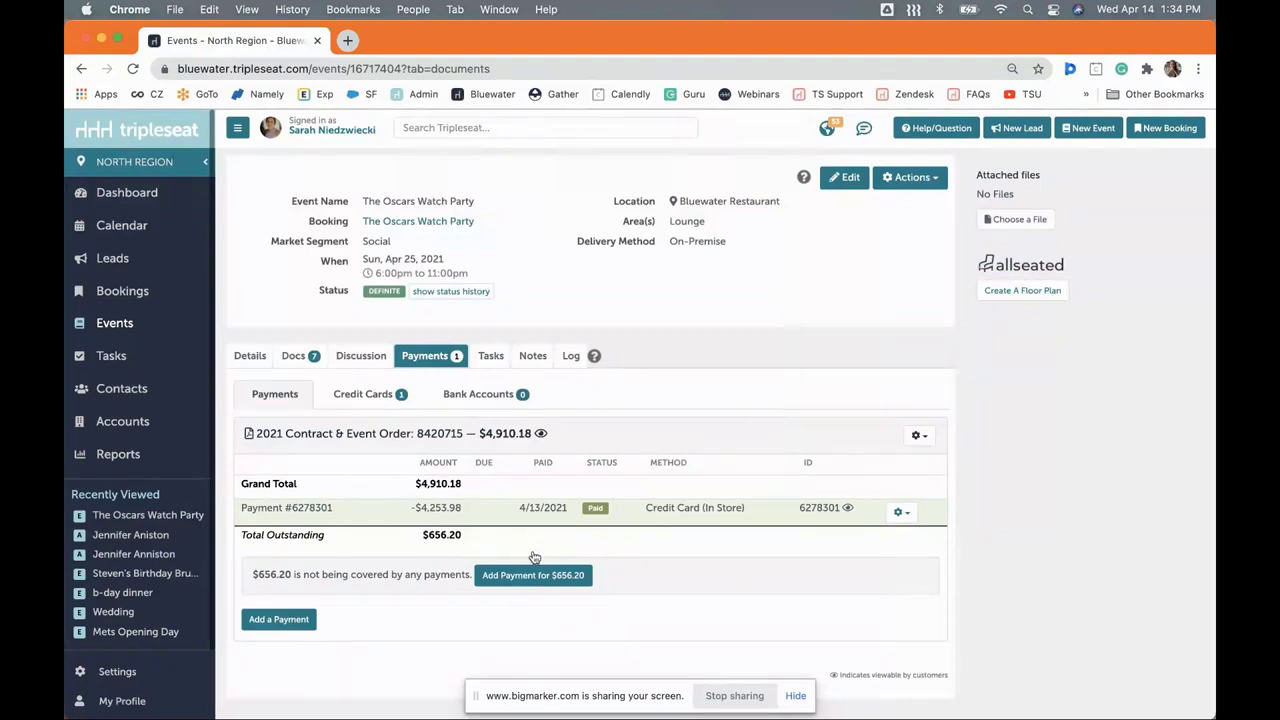
{"action": "left_click", "coordinate": [522, 581]}
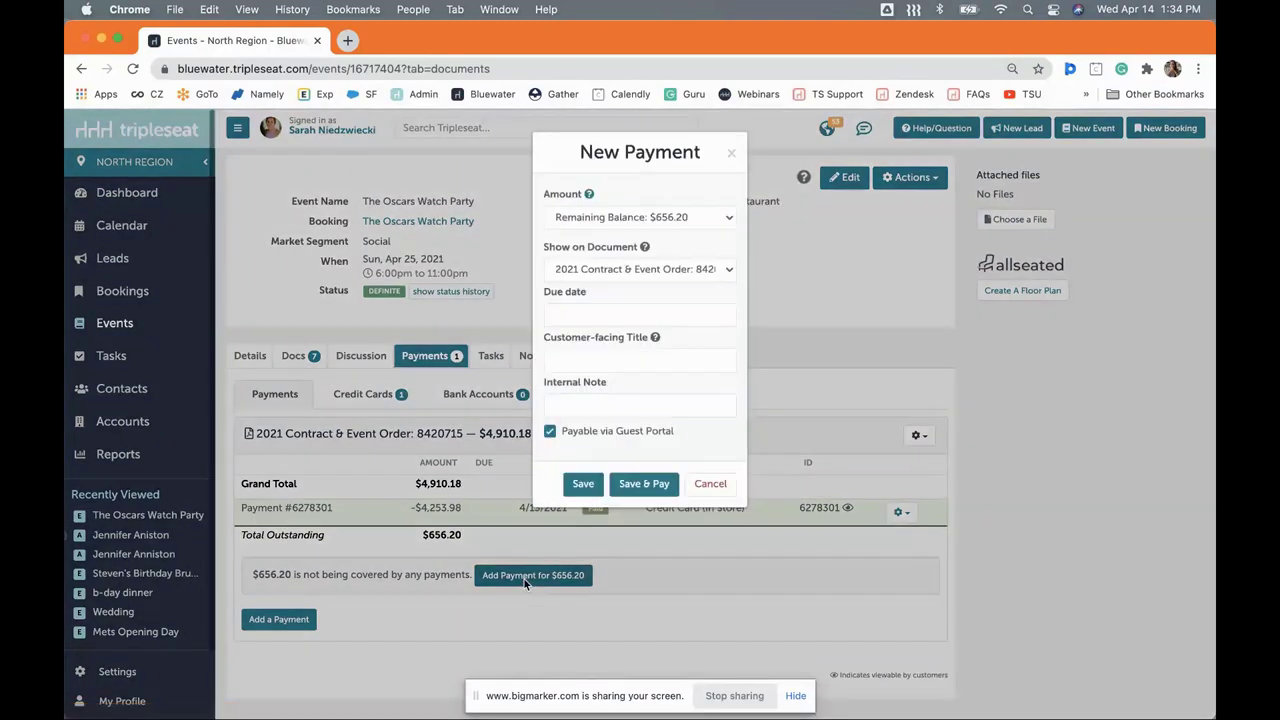
{"action": "left_click", "coordinate": [638, 484]}
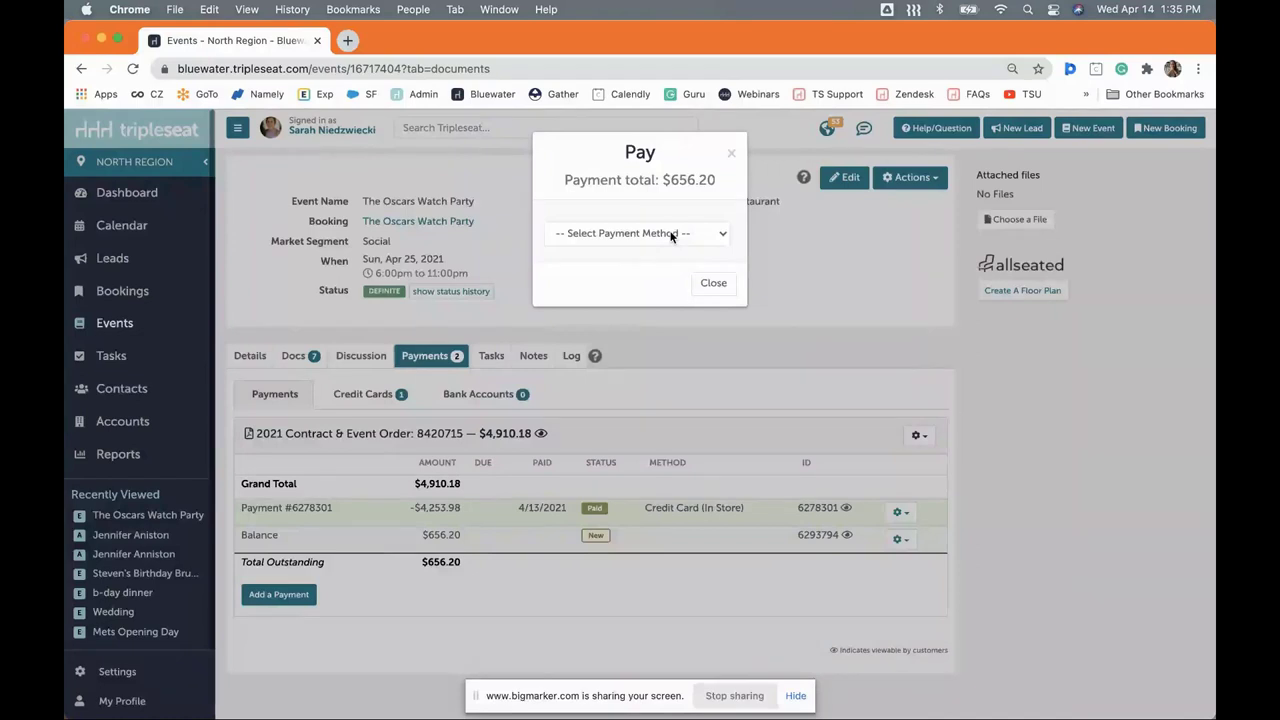
{"action": "left_click", "coordinate": [672, 234]}
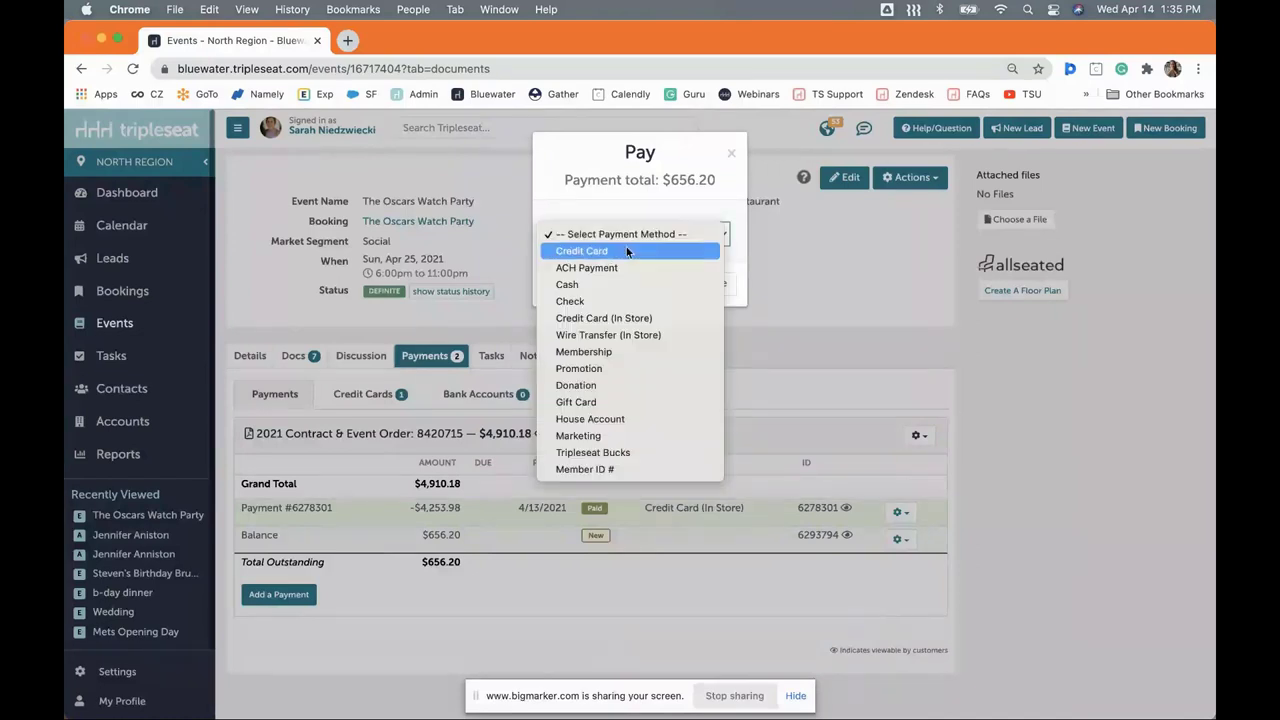
{"action": "left_click", "coordinate": [586, 252]}
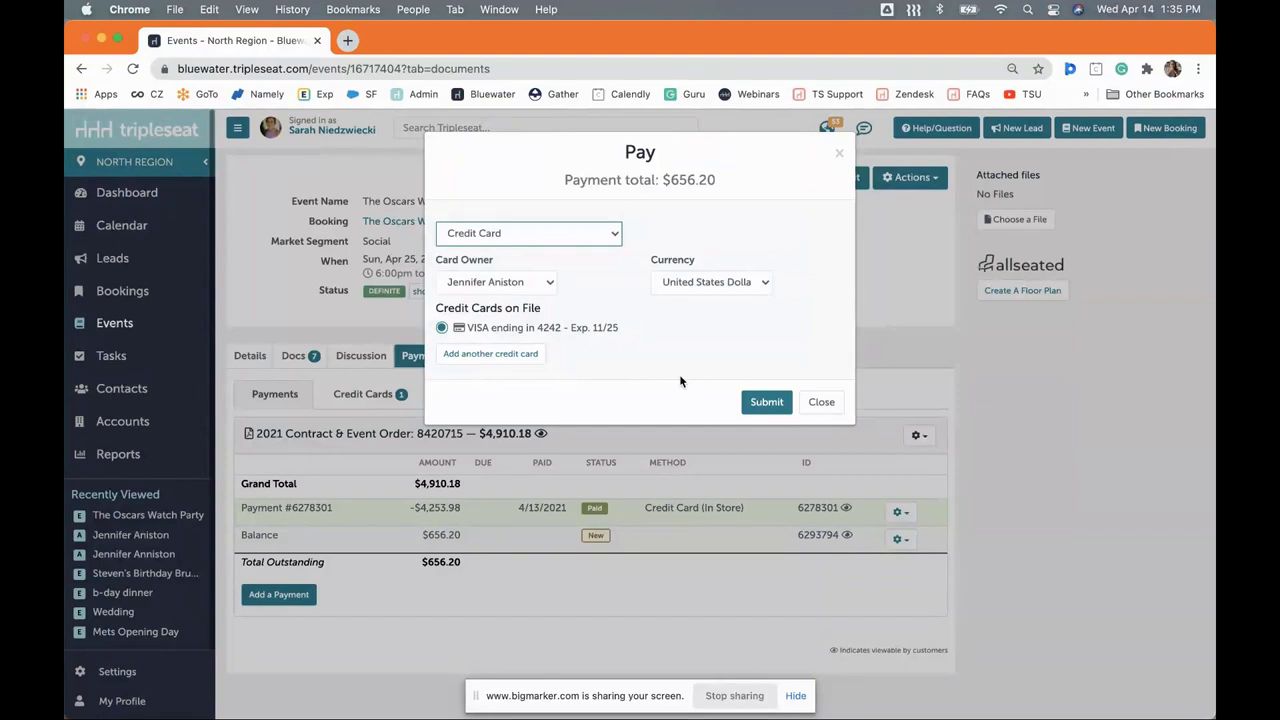
{"action": "left_click", "coordinate": [768, 404]}
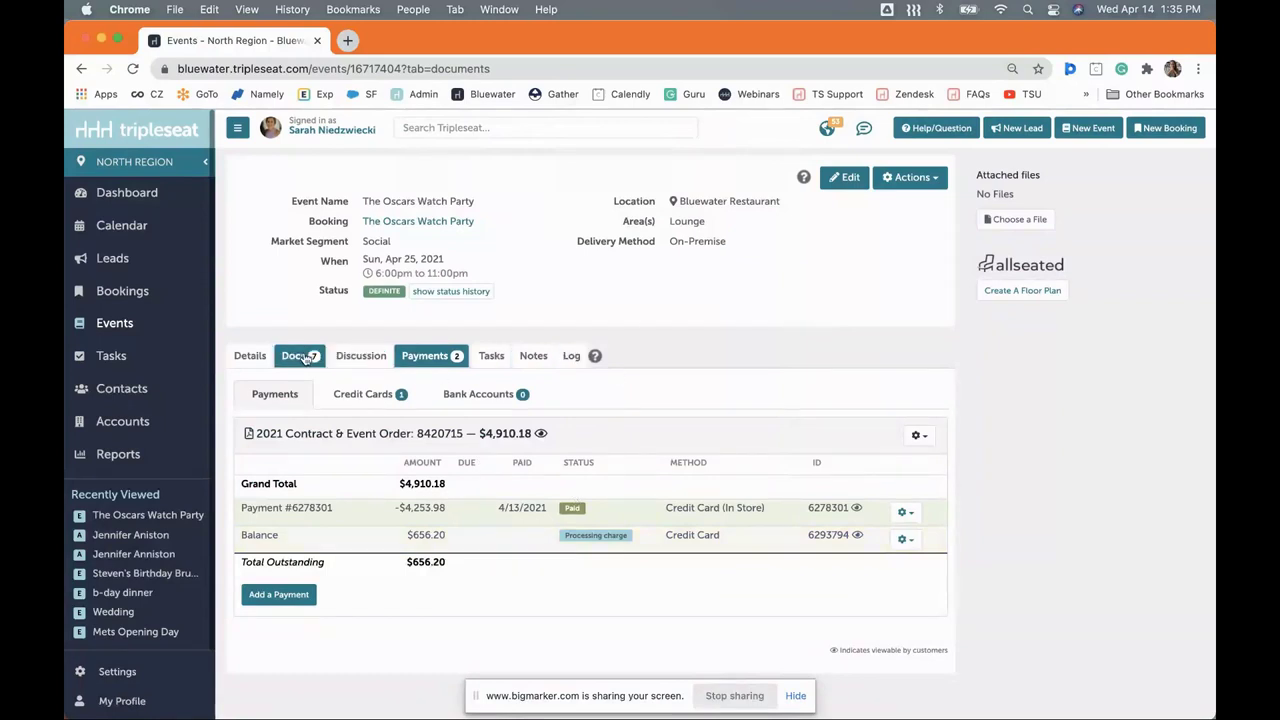
Step: Set the event status to Closed, save, and check payments showing $4,253.98 paid
{"action": "left_click", "coordinate": [852, 185]}
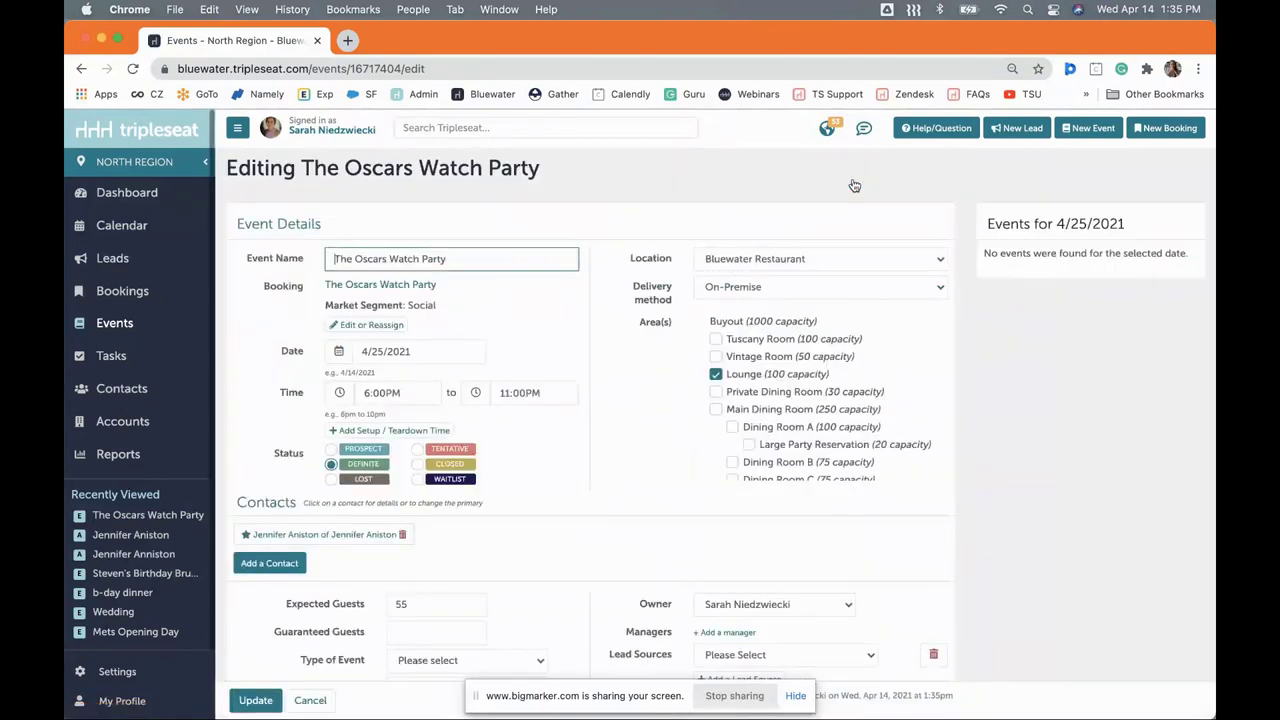
{"action": "left_click", "coordinate": [417, 464]}
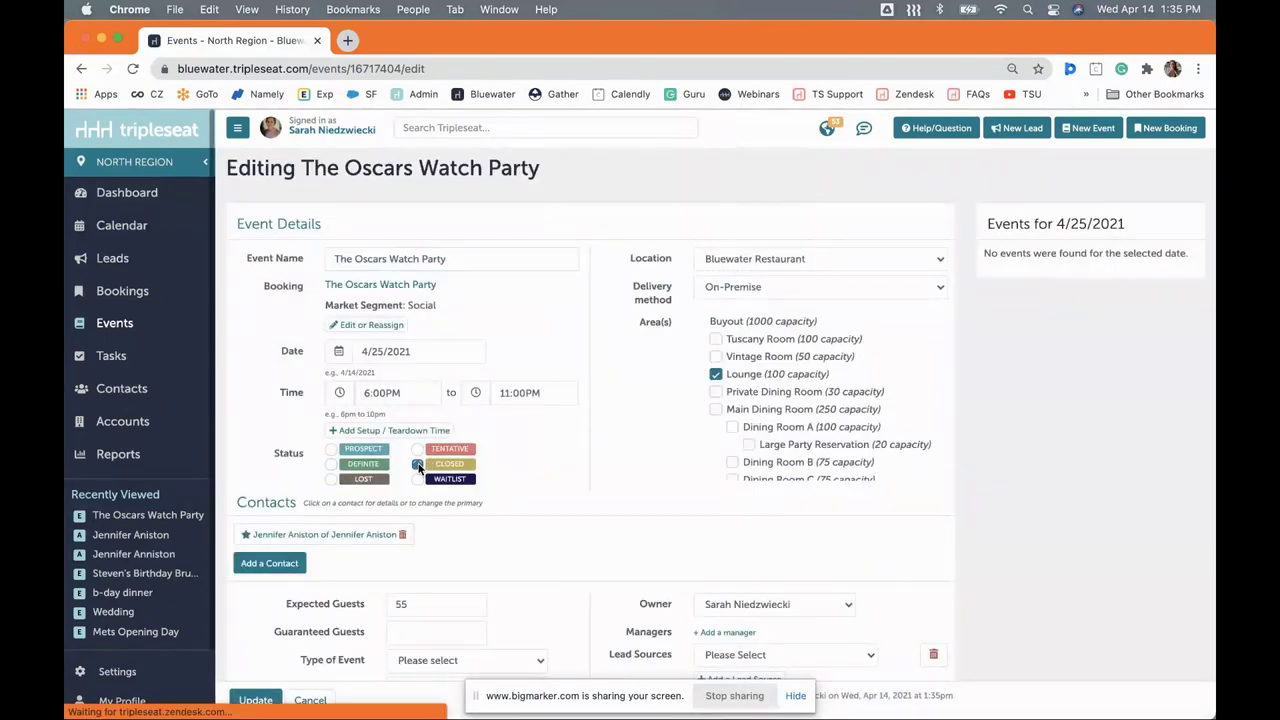
{"action": "left_click", "coordinate": [246, 703]}
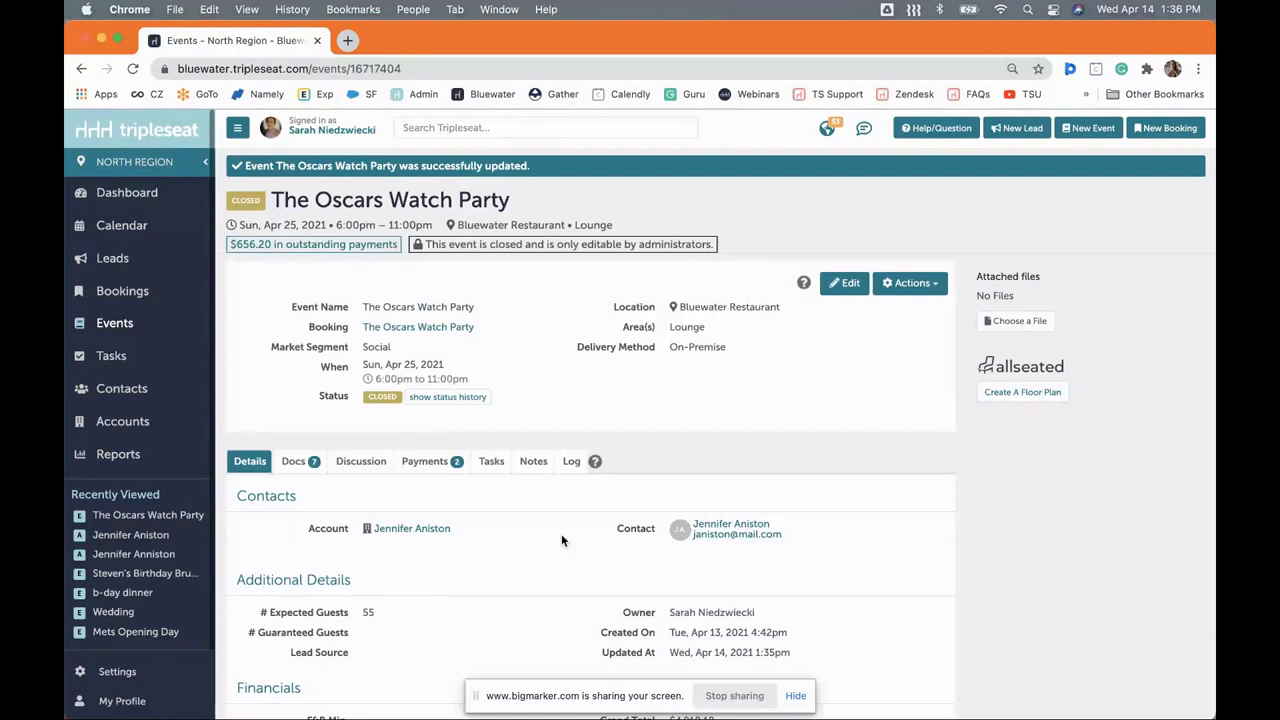
{"action": "left_click", "coordinate": [416, 462]}
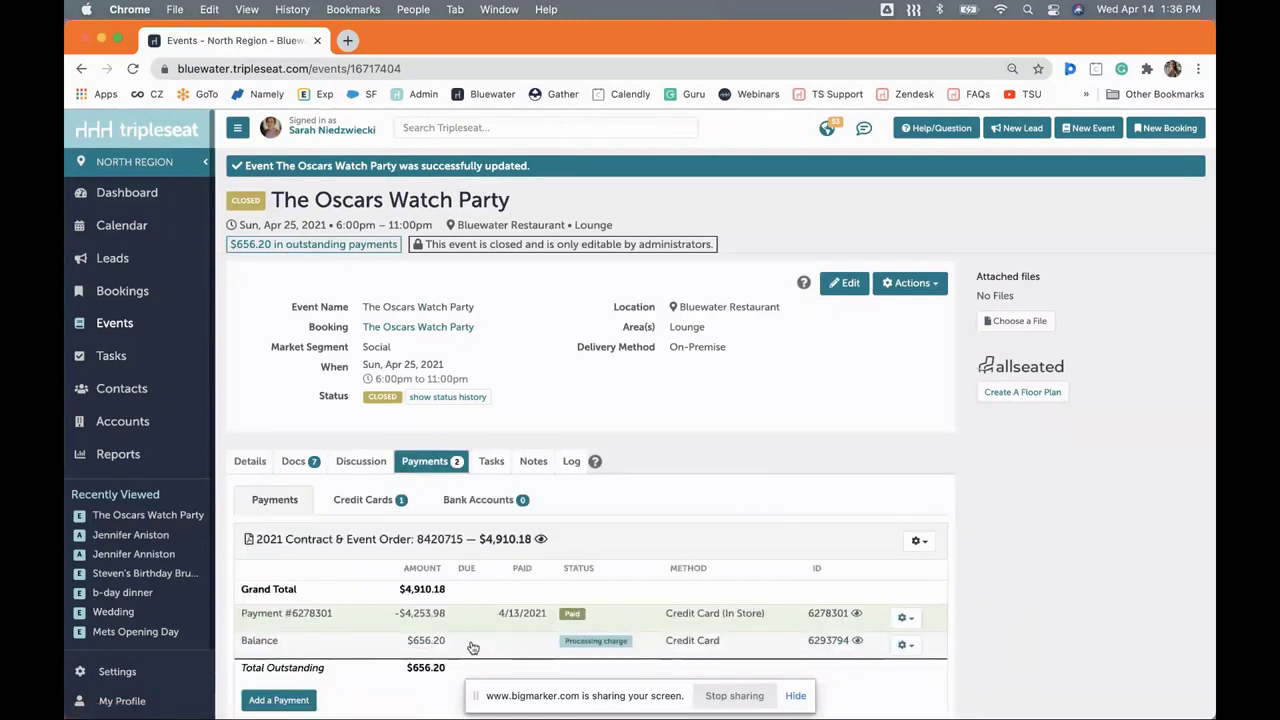
{"action": "scroll", "coordinate": [474, 647], "scroll_direction": "down", "scroll_amount": 1}
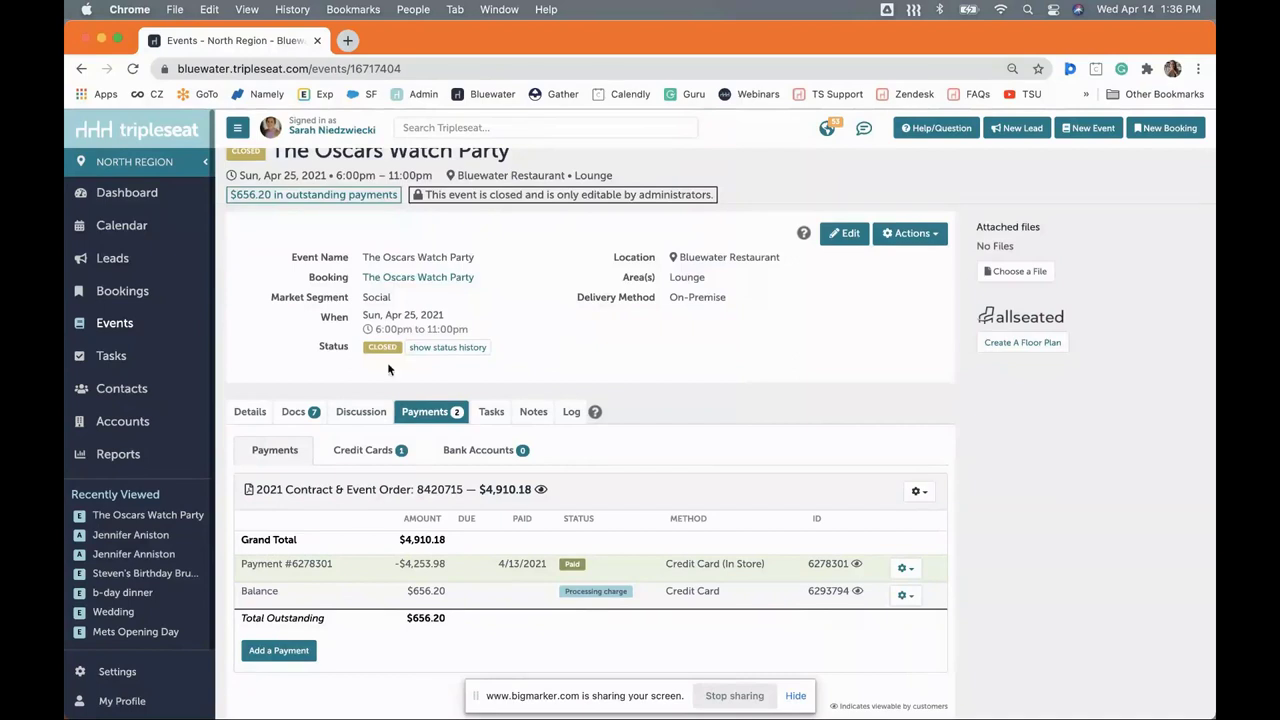
Step: Email the guest from Guest General Discussion using the Thank You Following Event template, with one staff recipient removed and the Contract attached
{"action": "left_click", "coordinate": [361, 412]}
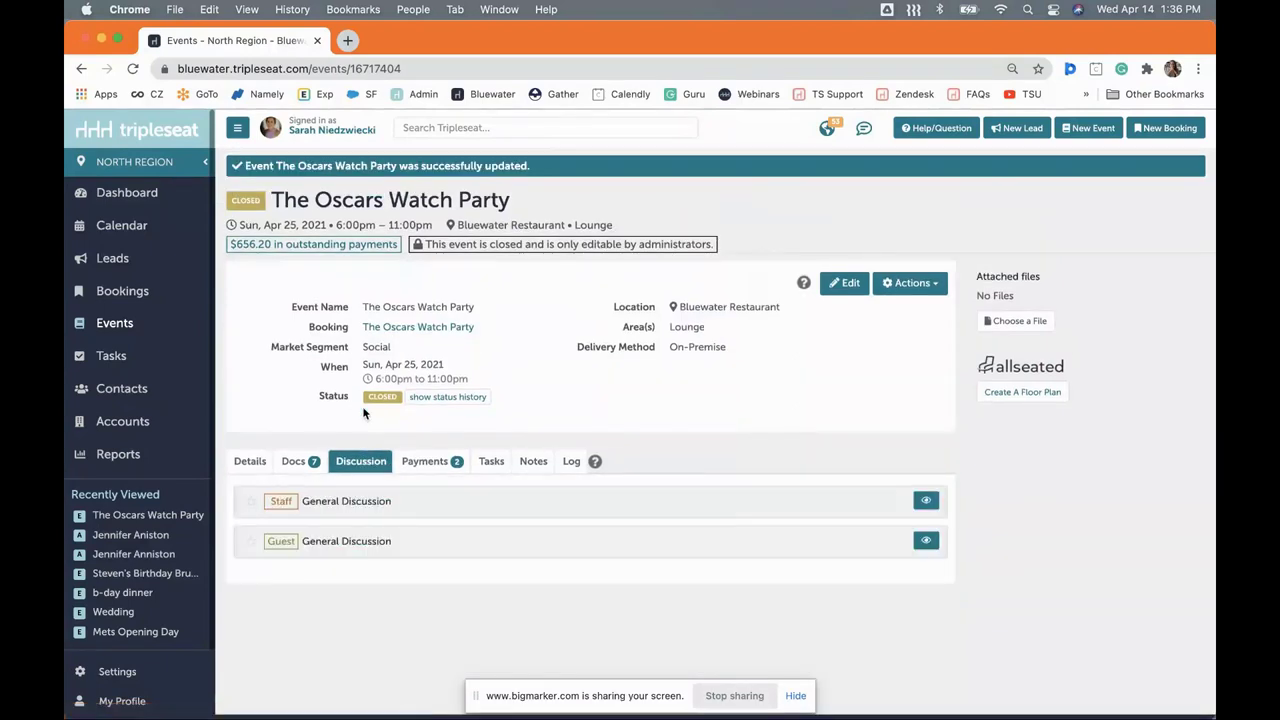
{"action": "left_click", "coordinate": [350, 549]}
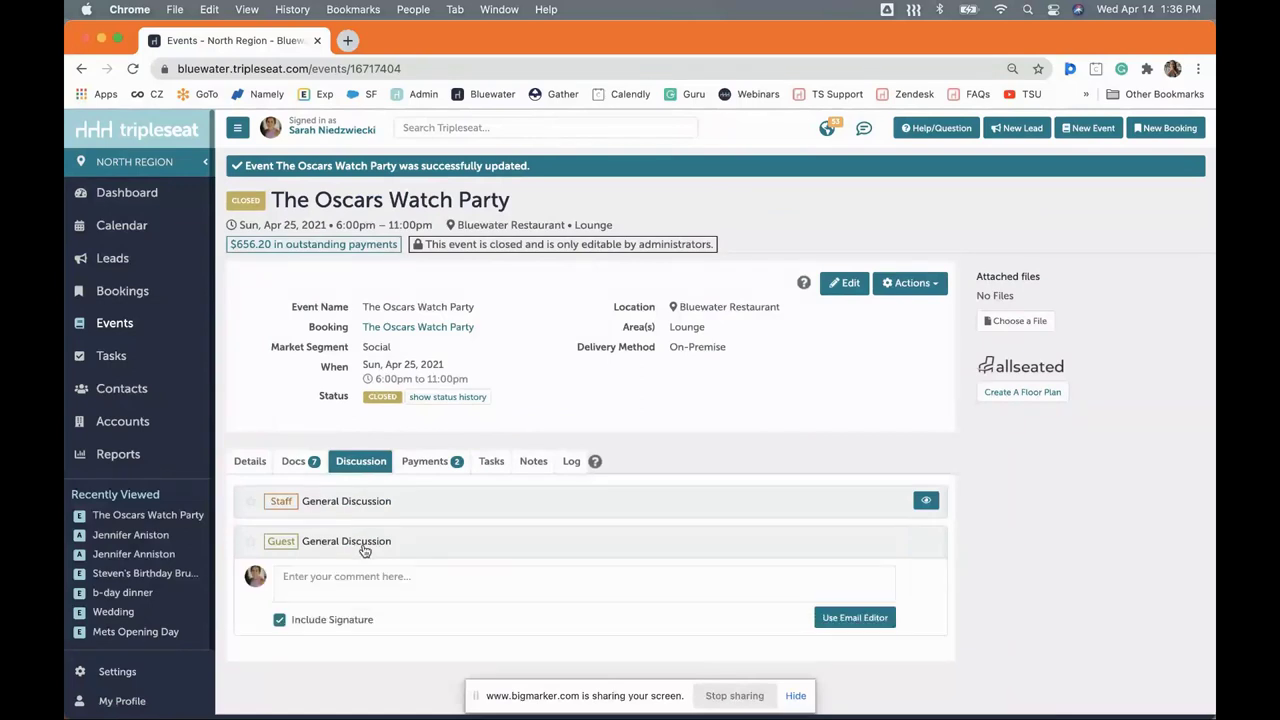
{"action": "left_click", "coordinate": [856, 618]}
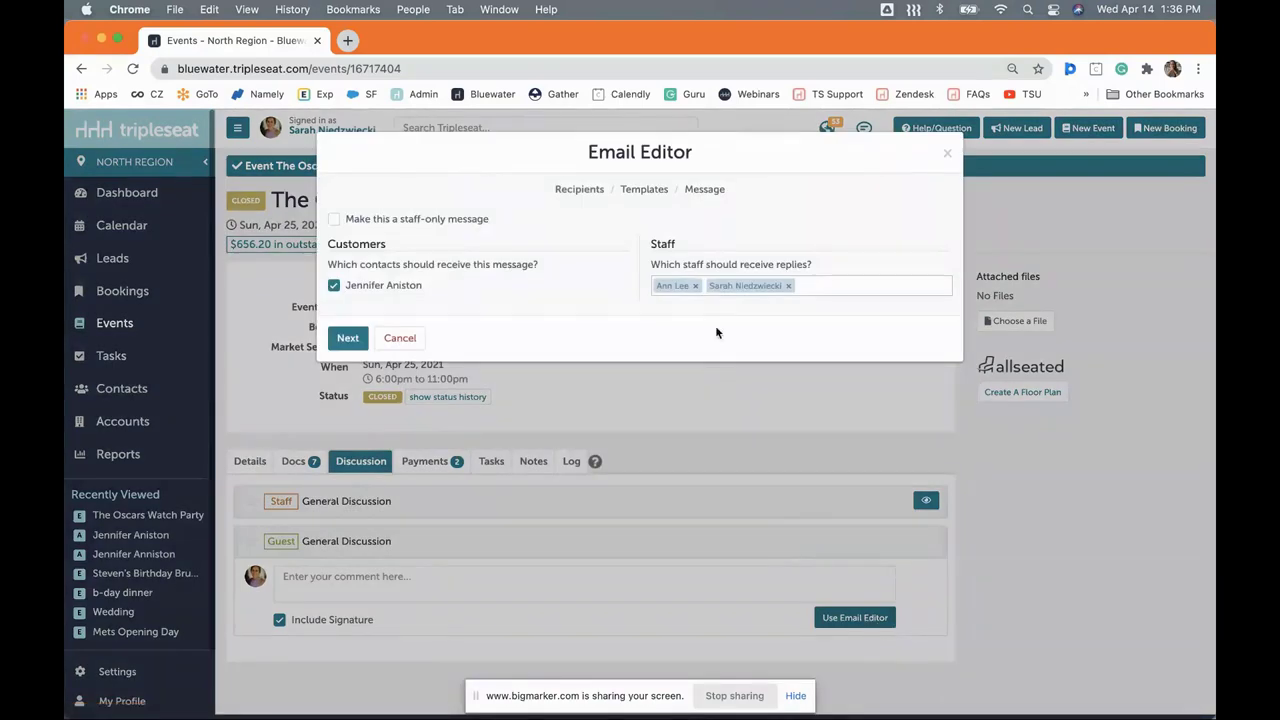
{"action": "left_click", "coordinate": [695, 286]}
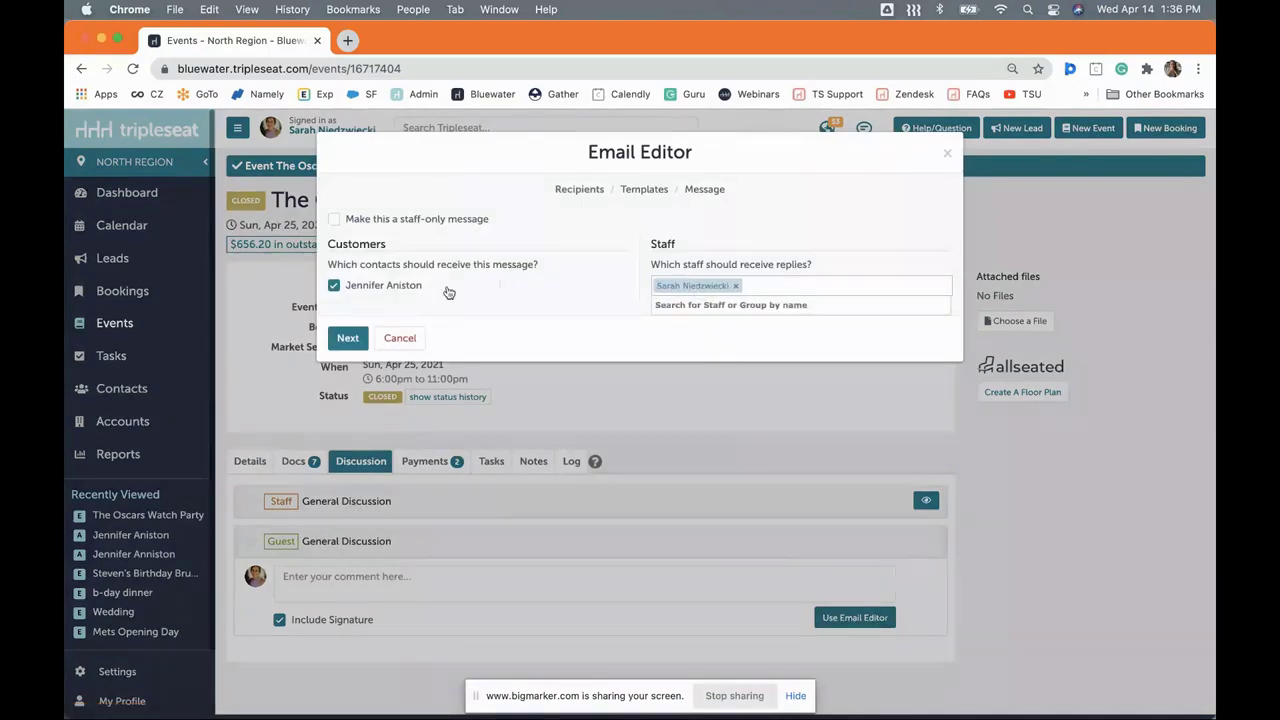
{"action": "left_click", "coordinate": [350, 339]}
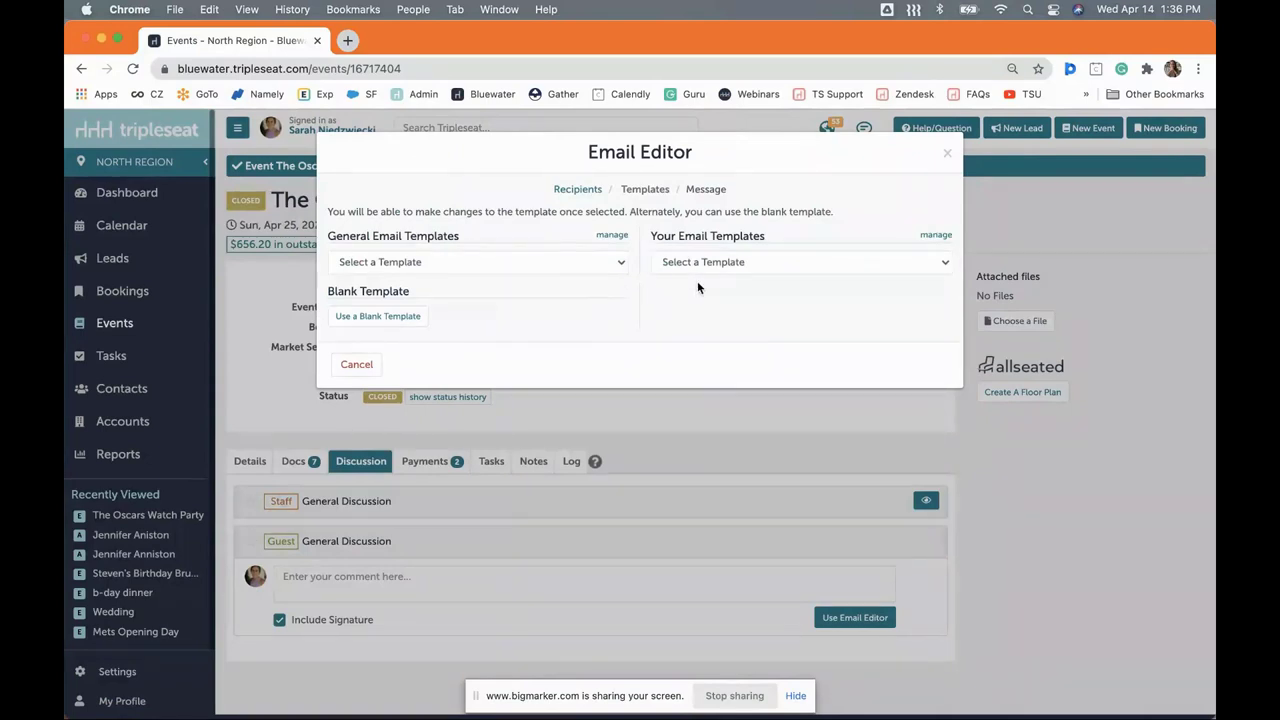
{"action": "left_click", "coordinate": [753, 264]}
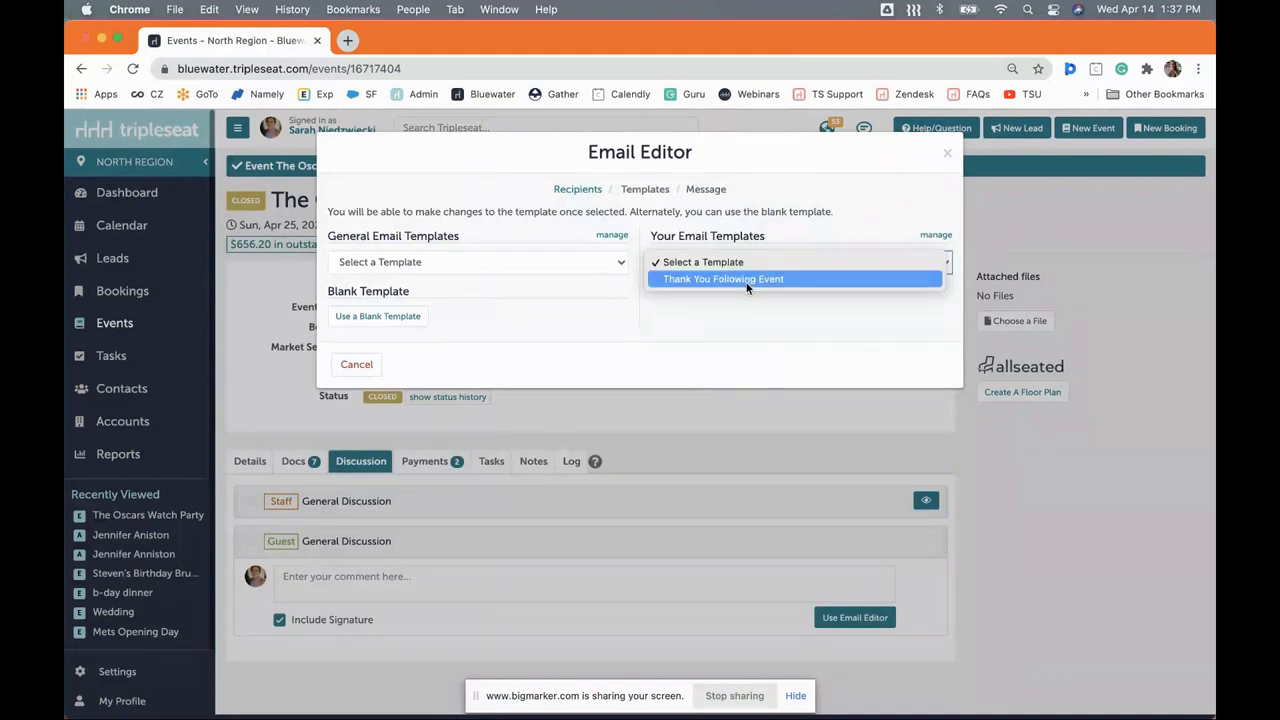
{"action": "left_click", "coordinate": [747, 281]}
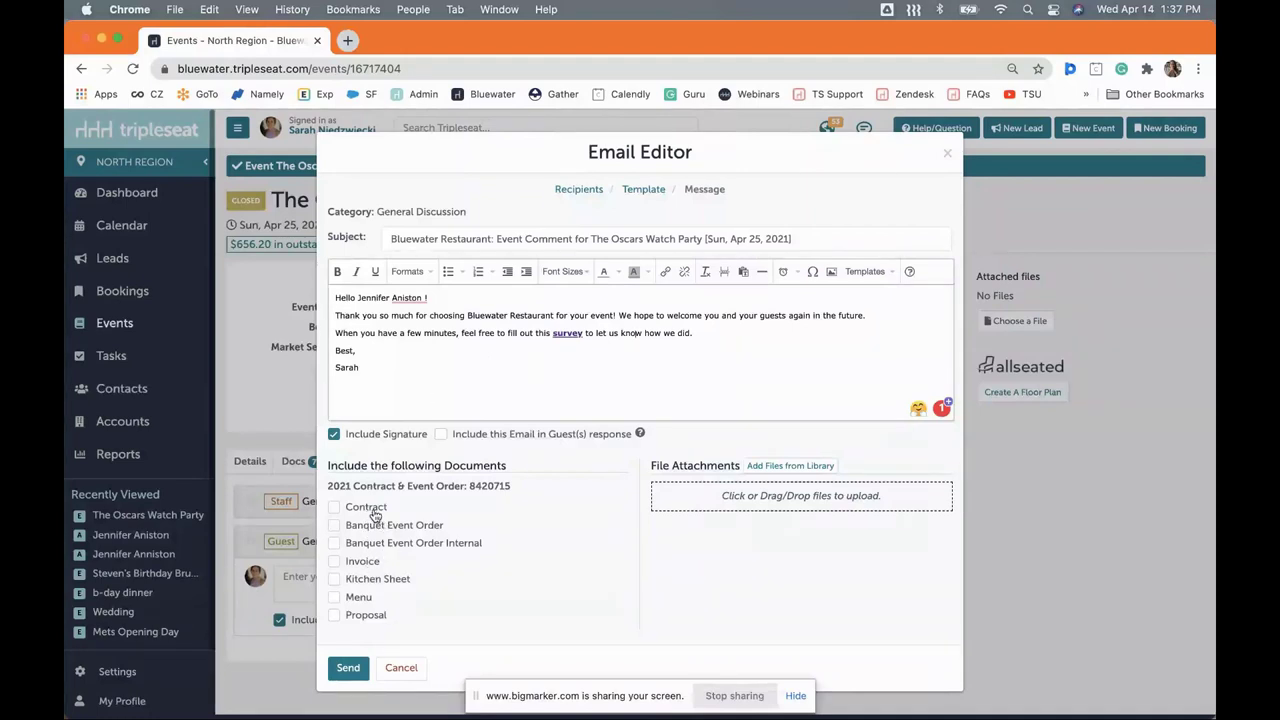
{"action": "left_click", "coordinate": [365, 511]}
{"action": "left_click", "coordinate": [350, 667]}
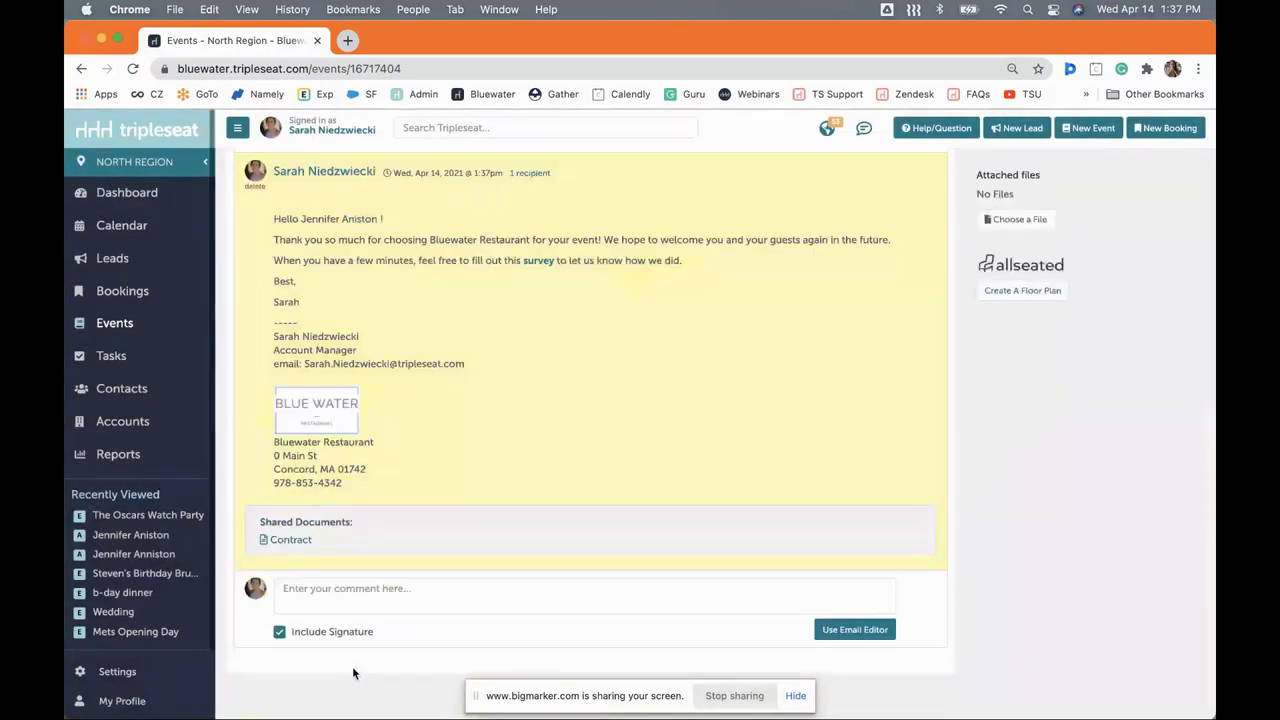
Step: Scroll back up to the event header and view its Tasks, which show no open tasks
{"action": "scroll", "coordinate": [477, 506], "scroll_direction": "up", "scroll_amount": 5}
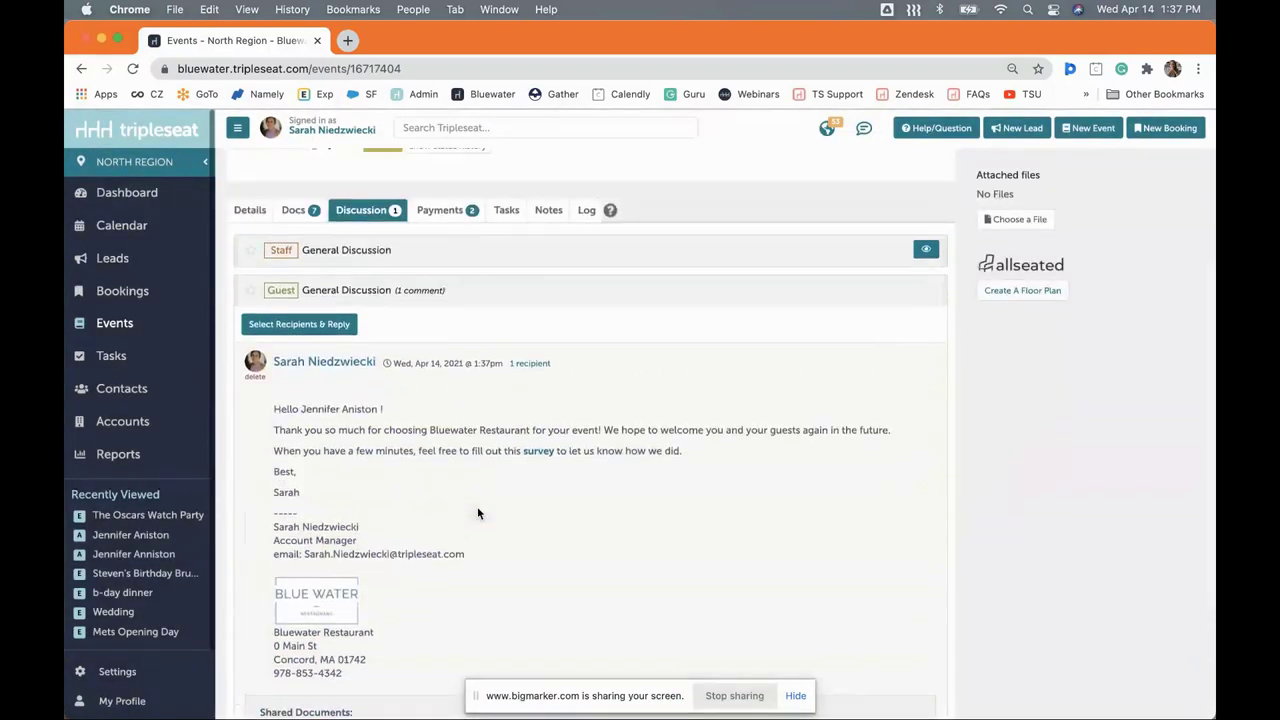
{"action": "scroll", "coordinate": [477, 507], "scroll_direction": "up", "scroll_amount": 4}
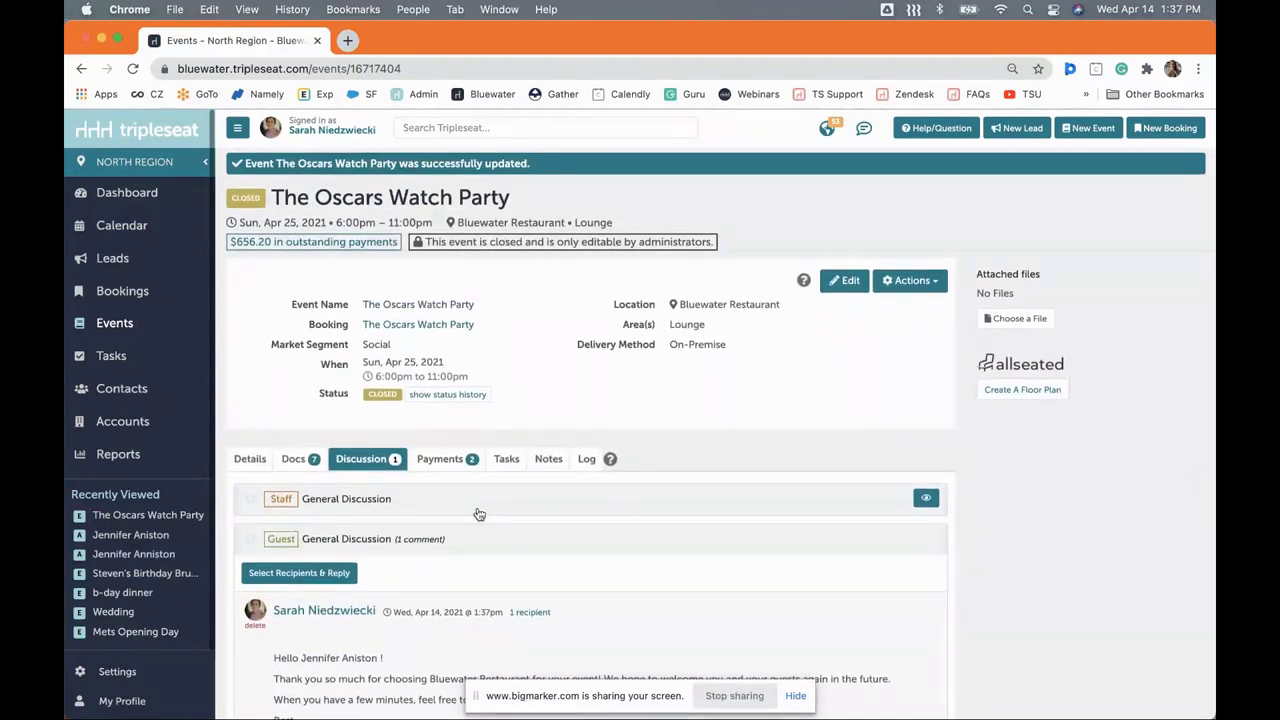
{"action": "left_click", "coordinate": [512, 461]}
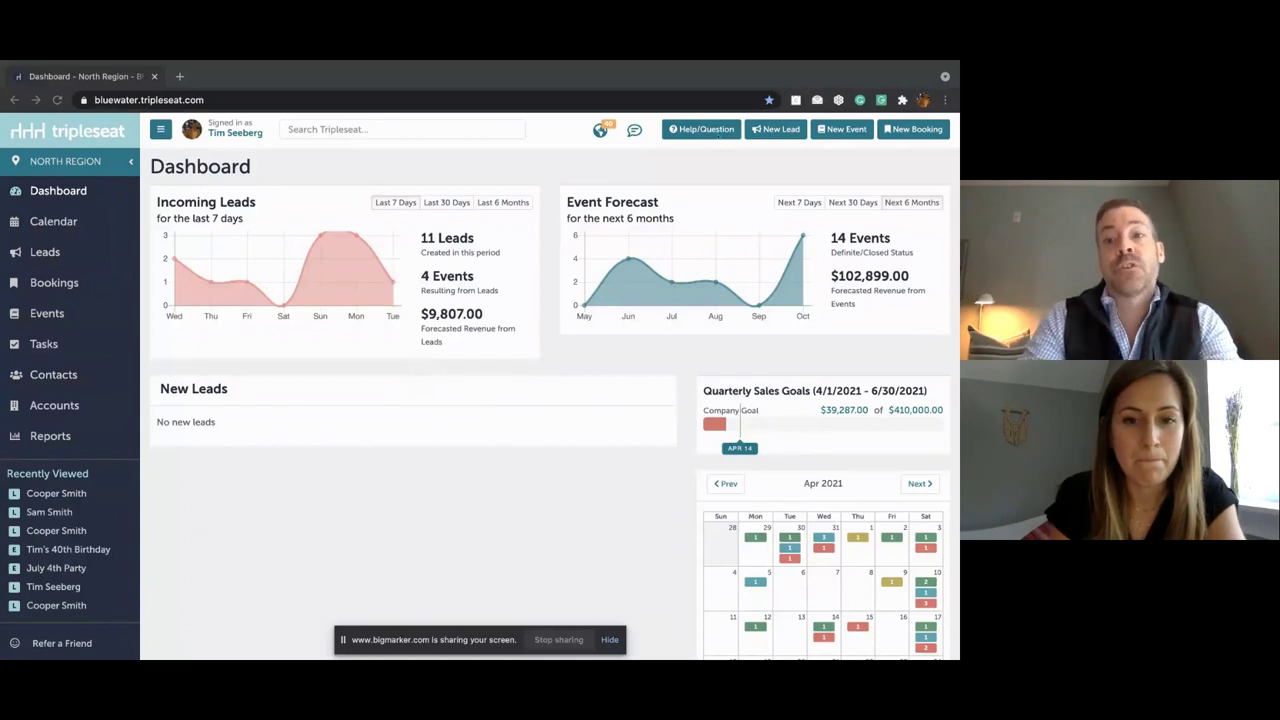
{"action": "left_click", "coordinate": [713, 133]}
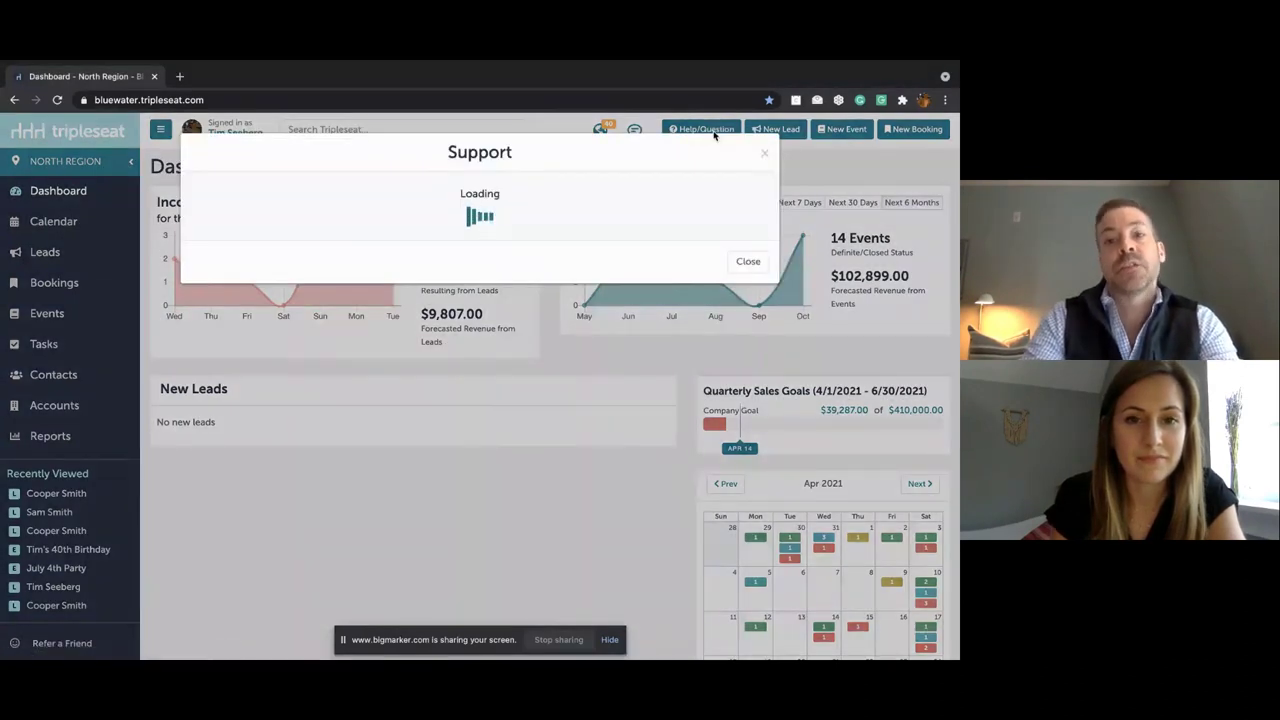